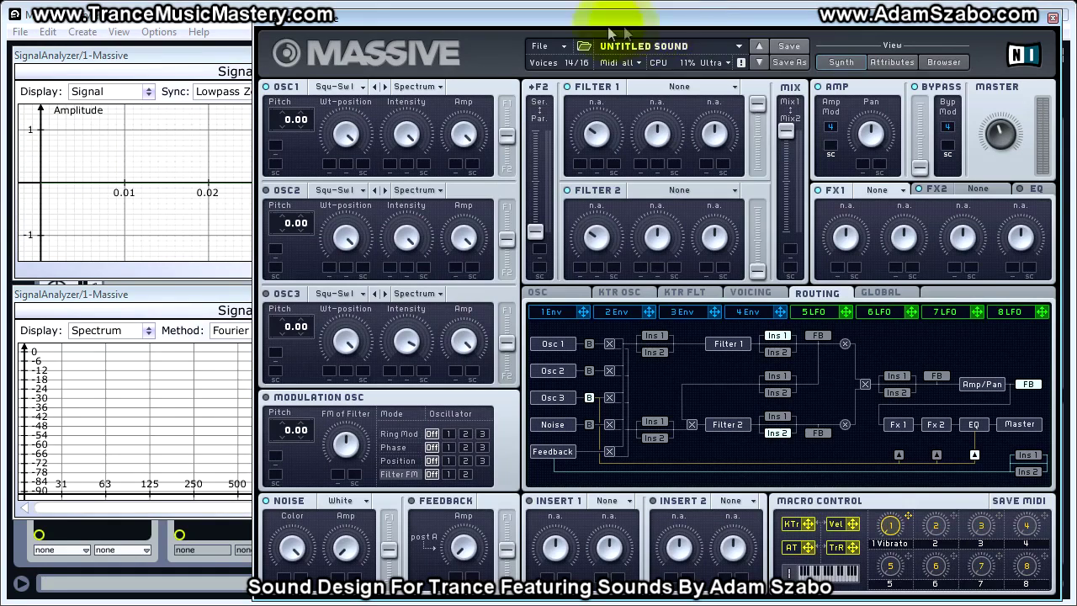
Move the Massive window clear of the two signal analyzers and freeze both analyzer displays.
click(562, 48)
click(564, 48)
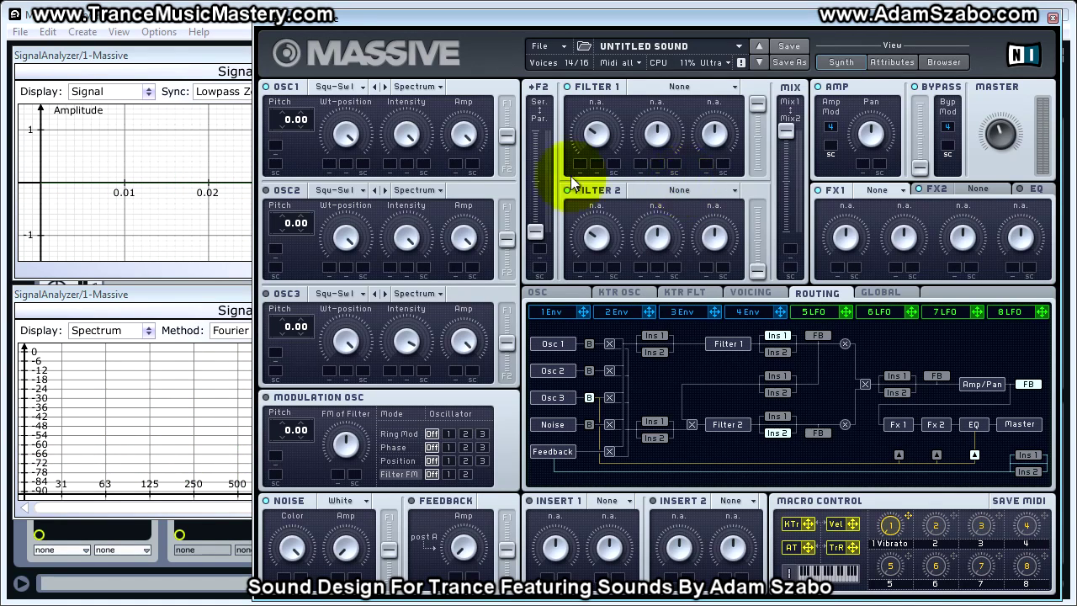
drag(387, 22, 777, 21)
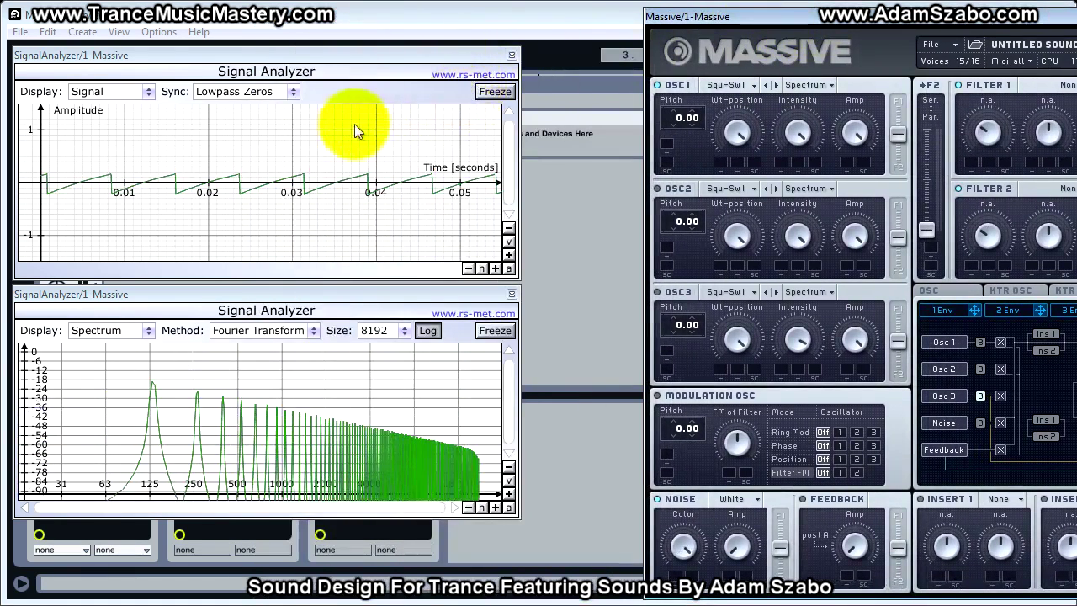
click(489, 91)
click(493, 330)
drag(799, 16, 756, 29)
Enlarge the amplitude and time scales of the frozen waveform to examine a few sawtooth cycles.
click(509, 254)
click(509, 255)
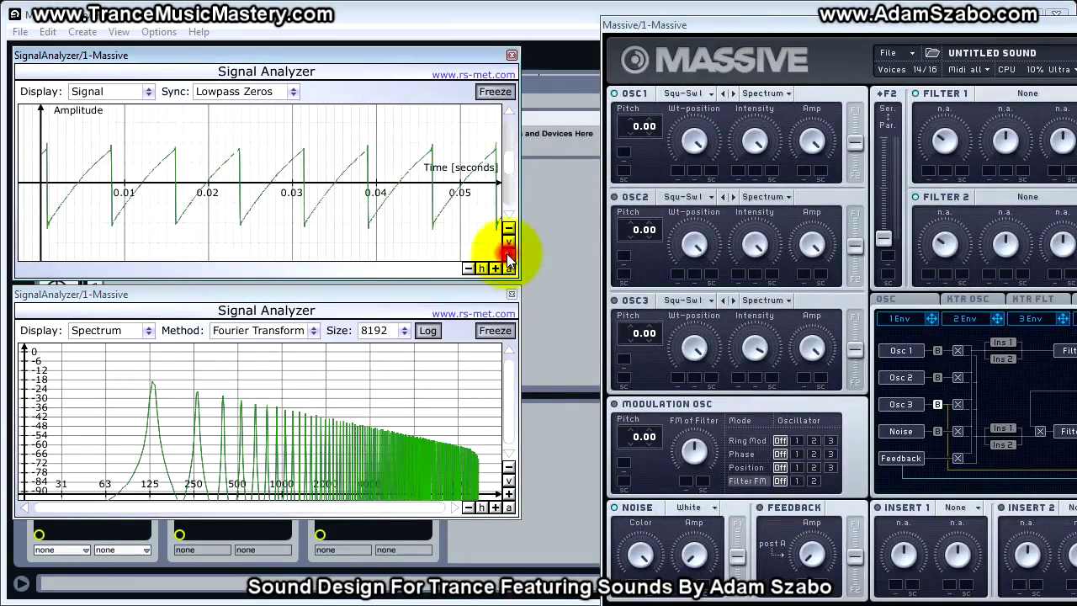
scroll(345, 206, up, 3)
scroll(343, 203, up, 2)
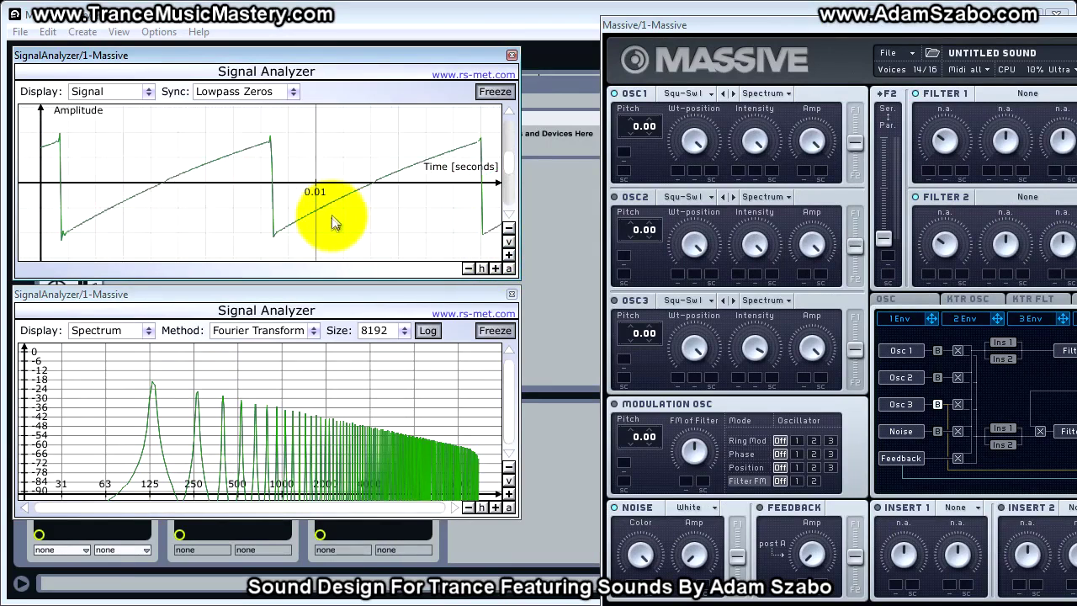
click(118, 208)
scroll(244, 173, down, 4)
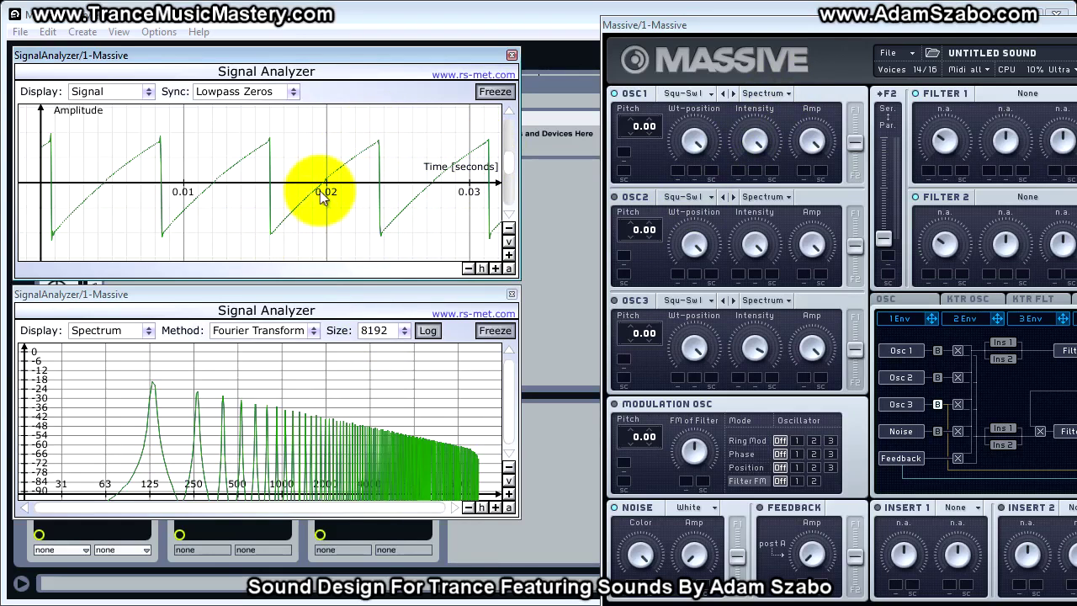
scroll(327, 188, up, 3)
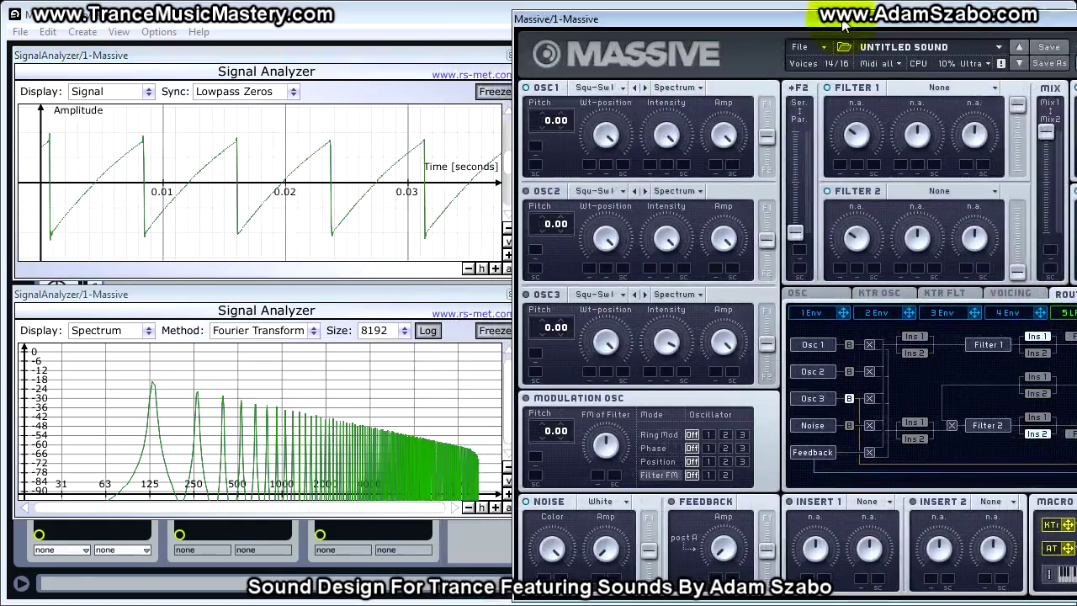
Move the Massive window back over the analyzers and look through the available noise types.
drag(765, 25, 508, 24)
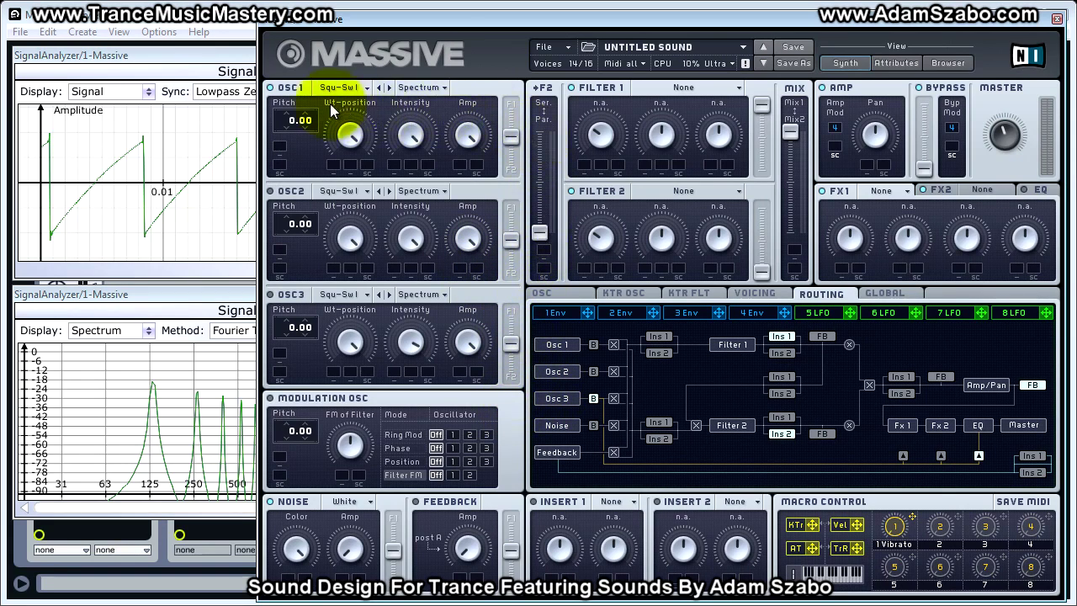
drag(460, 19, 458, 16)
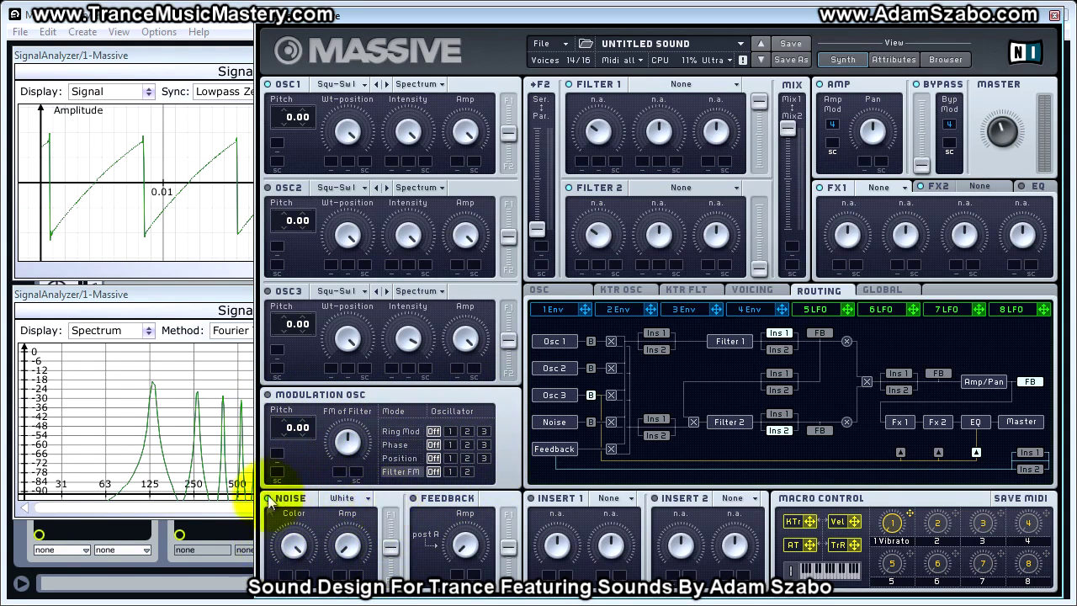
click(363, 497)
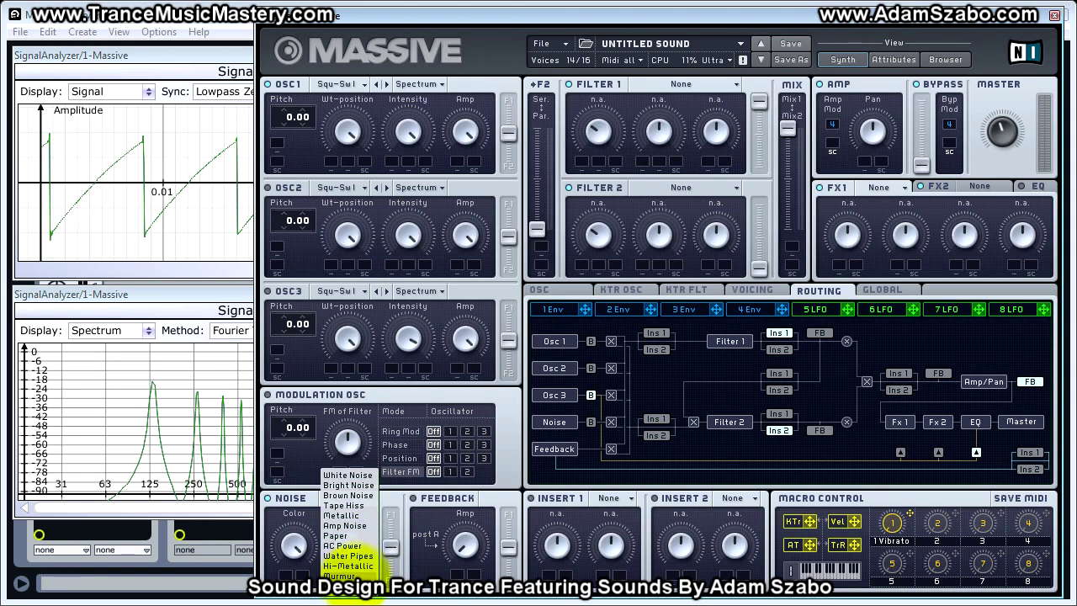
click(301, 503)
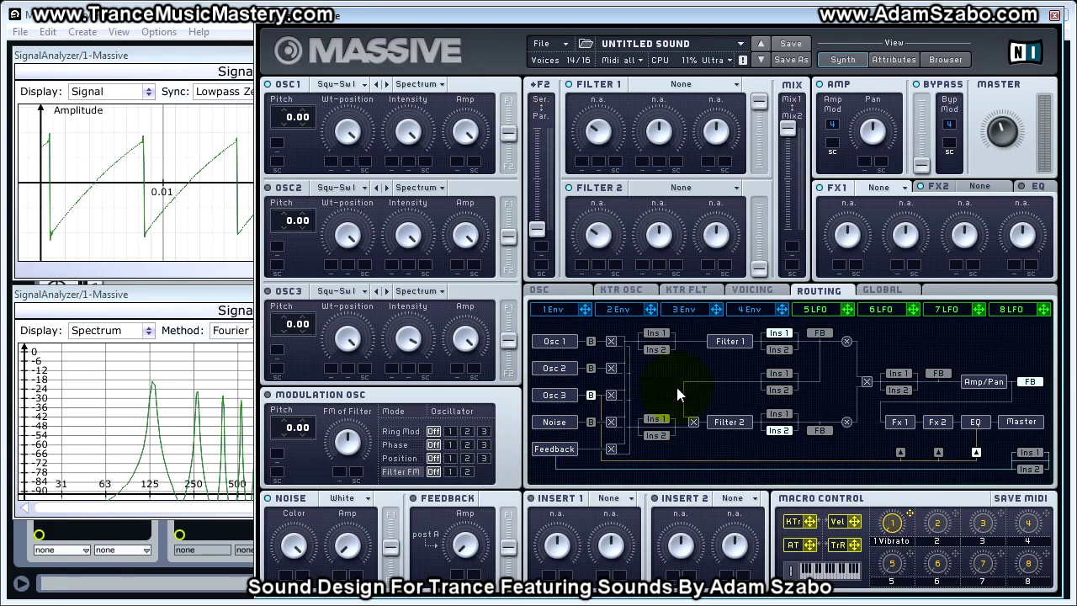
Try the feedback tap after the amp, after Filter 1 and after Filter 2 in the routing diagram.
click(1031, 383)
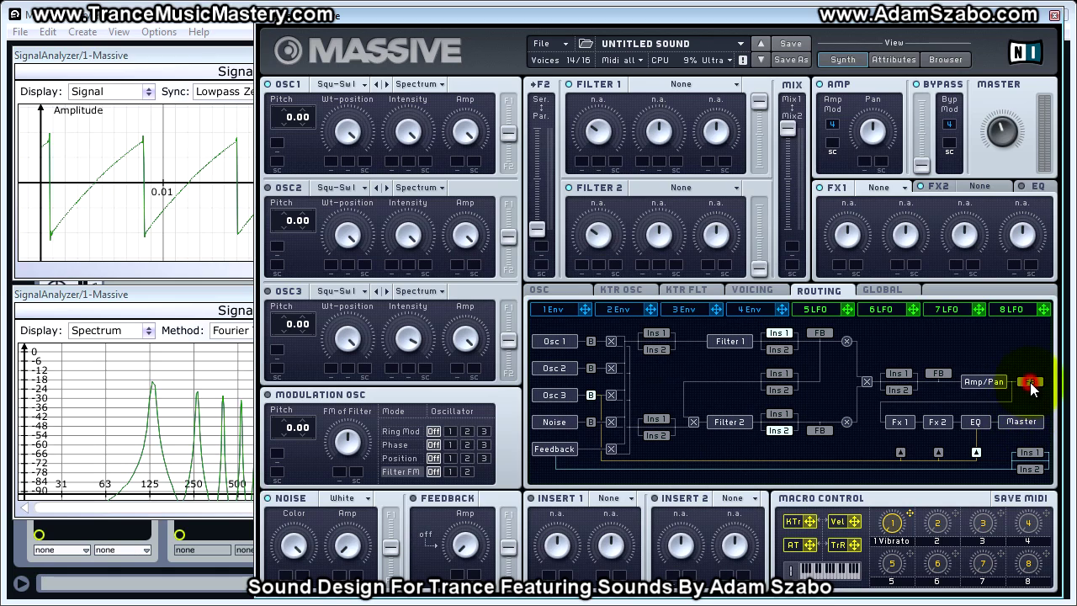
click(1032, 384)
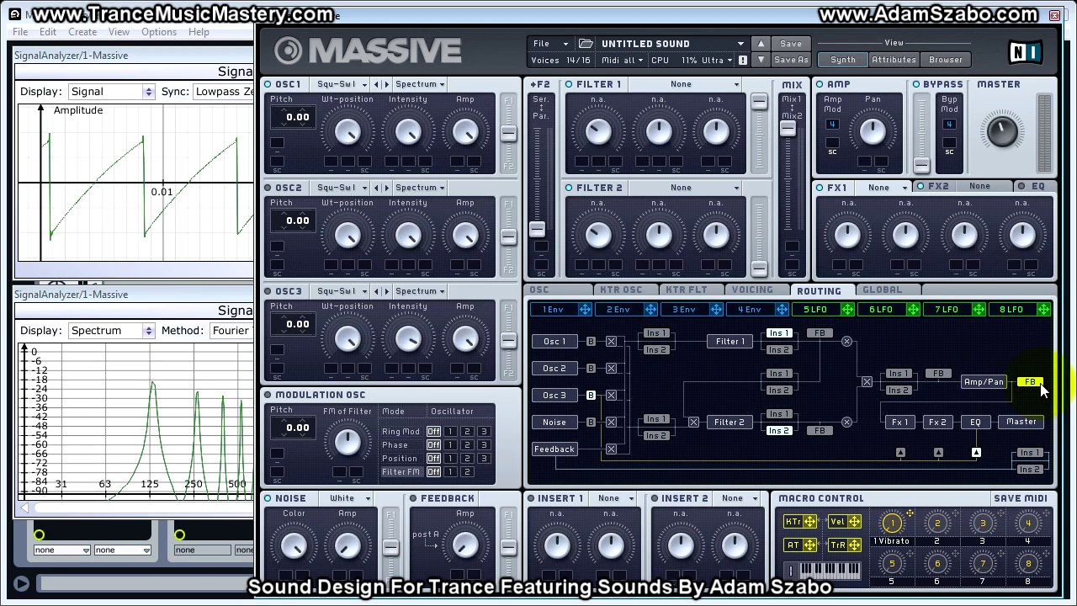
click(814, 432)
click(822, 333)
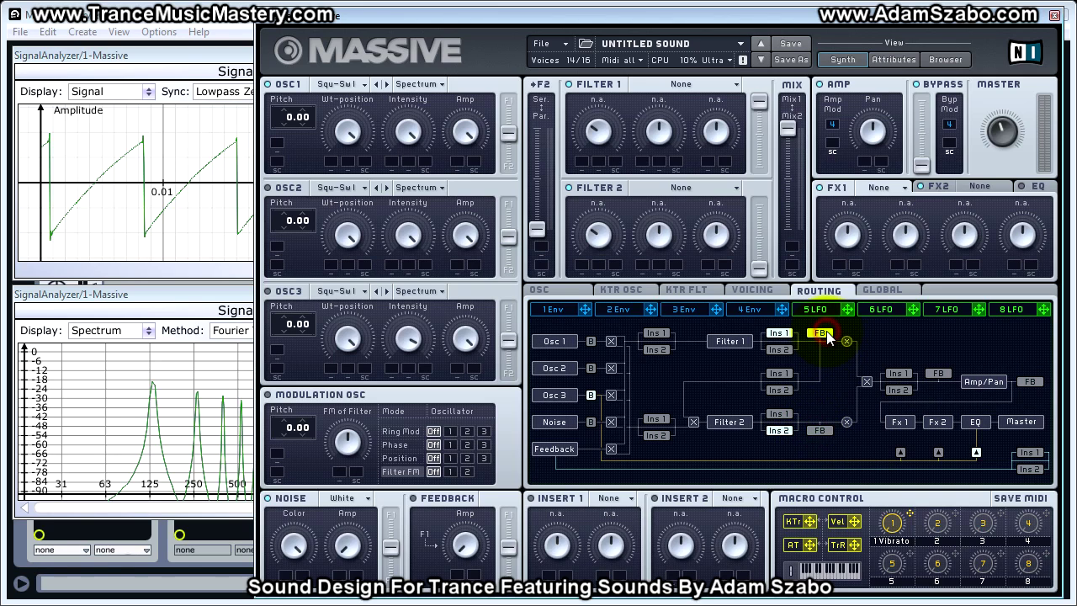
click(823, 430)
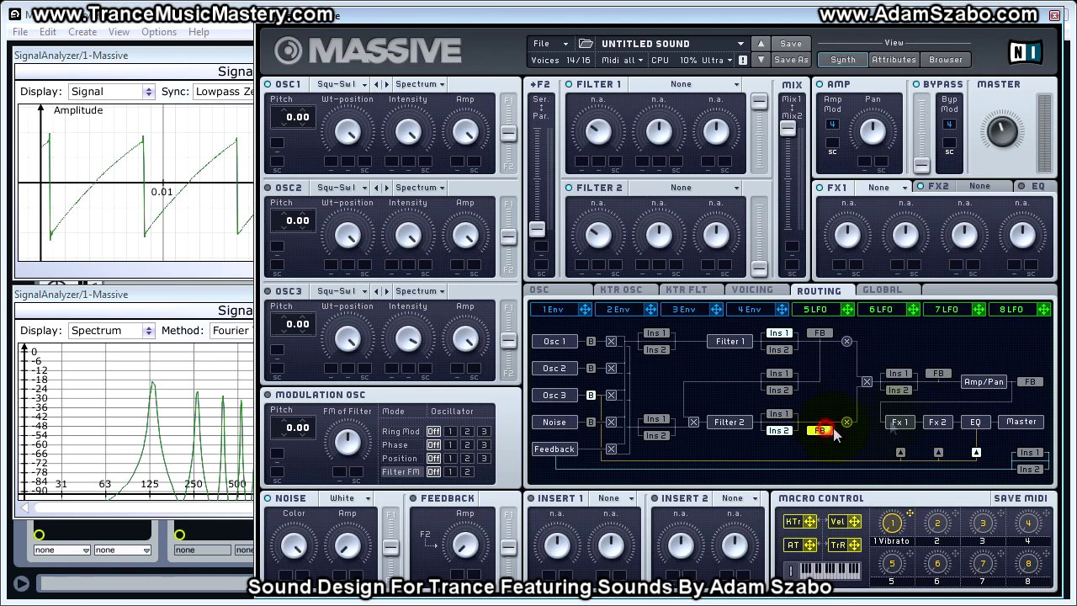
Assign the bypass to Osc 1 in the routing and place Insert 1 ahead of Filter 1.
click(559, 448)
click(554, 340)
click(591, 341)
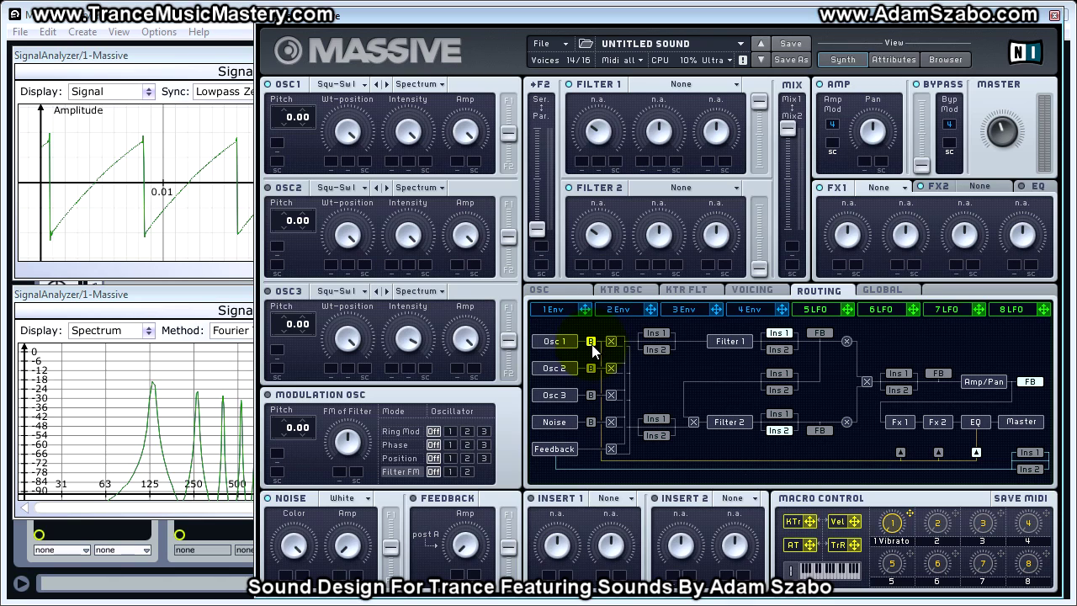
click(662, 336)
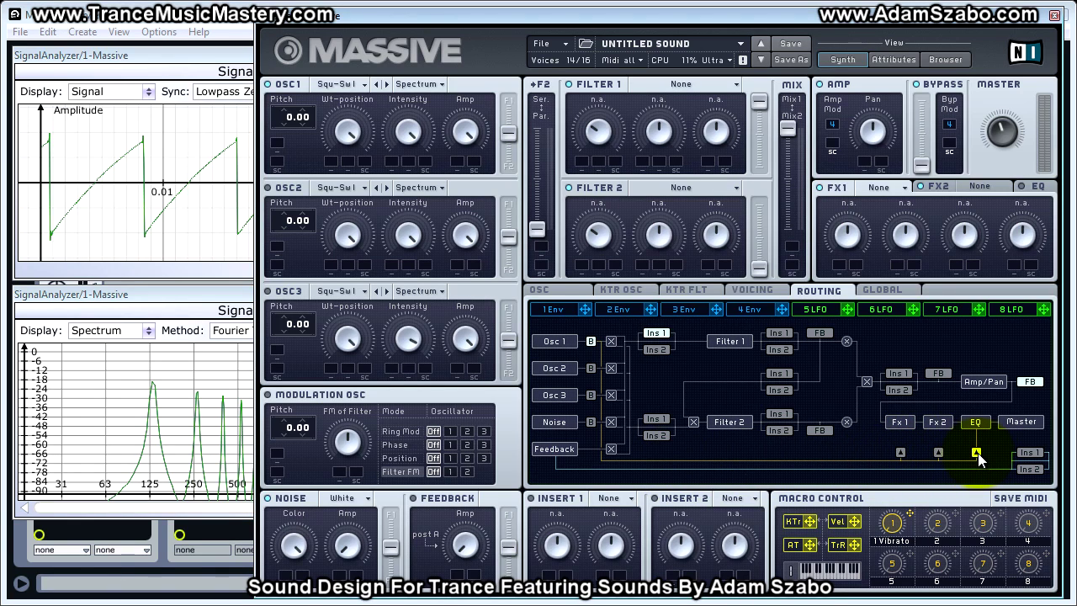
Try the bypass return at Fx 1 and look through the effect types available for FX1.
click(901, 452)
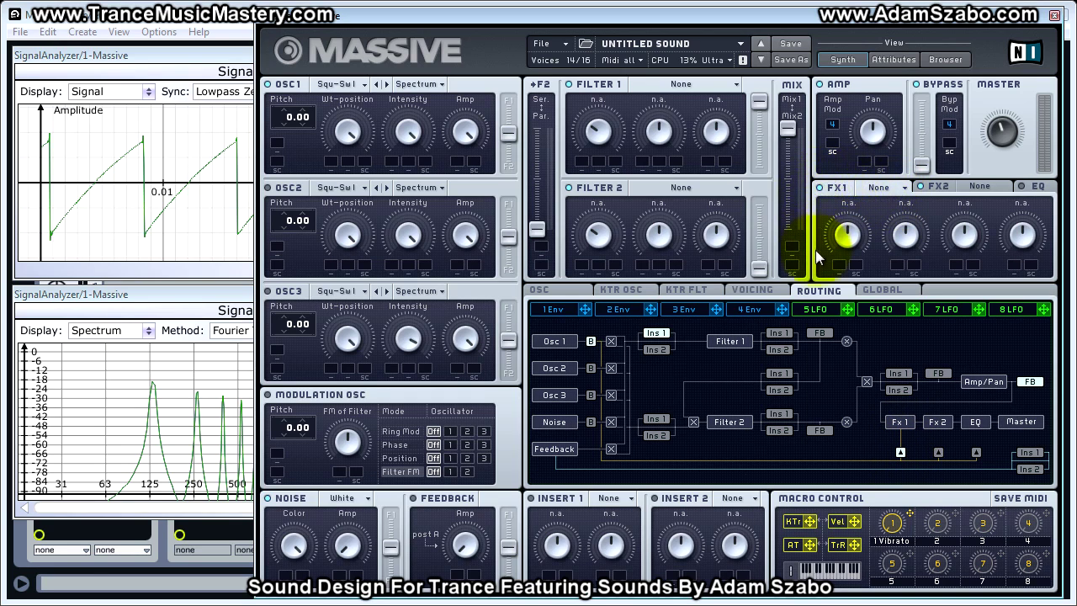
click(879, 187)
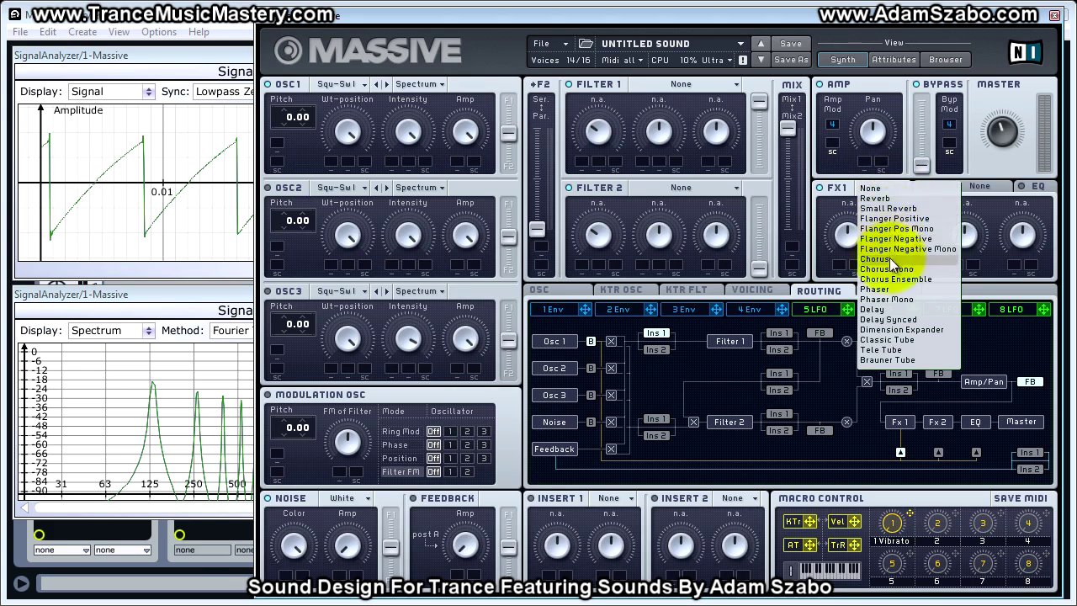
click(873, 189)
Try the bypass return at Fx 2 and look through the effect types available for FX2.
click(938, 452)
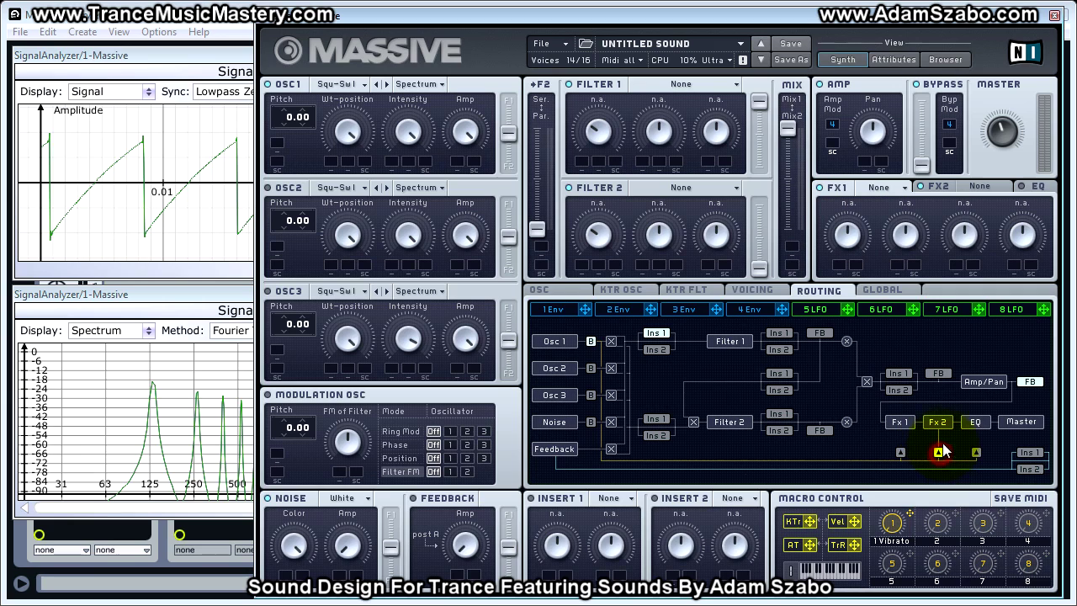
click(983, 189)
click(1005, 188)
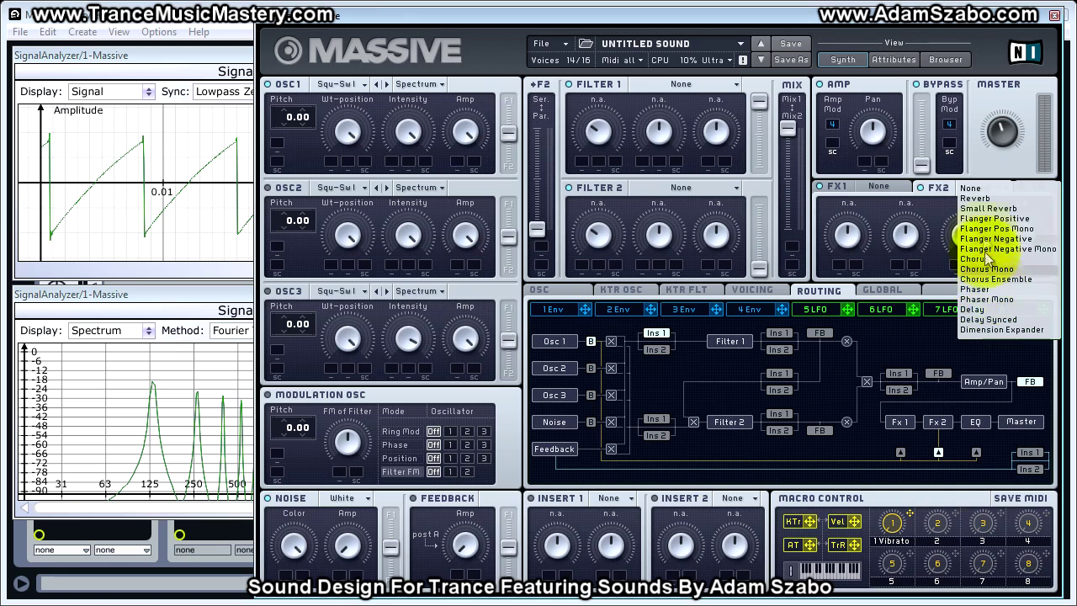
click(981, 188)
Route the bypass return to the EQ and display the EQ controls.
click(976, 452)
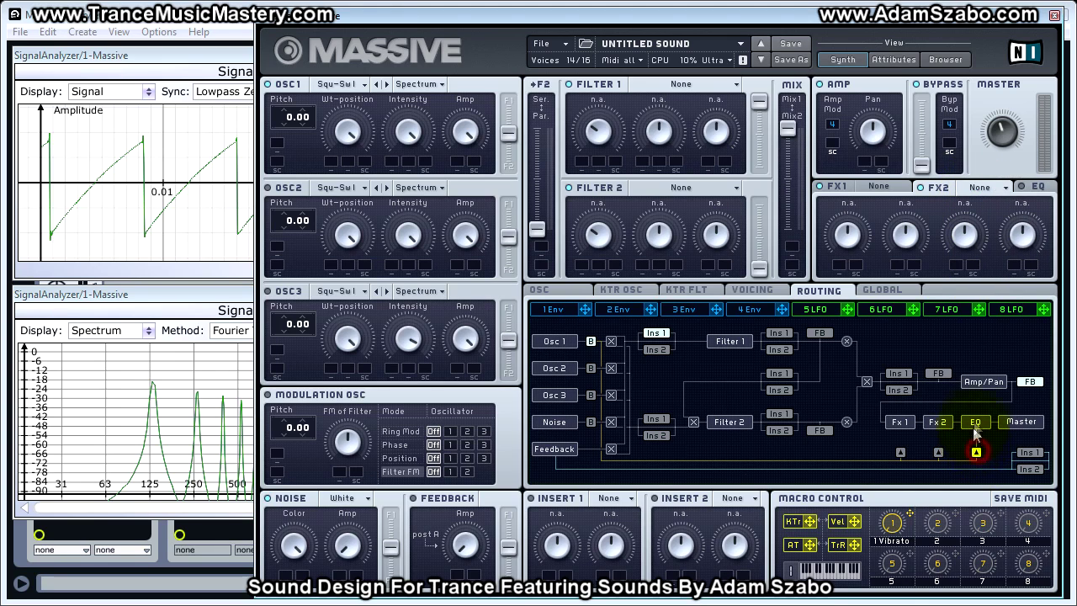
click(1026, 189)
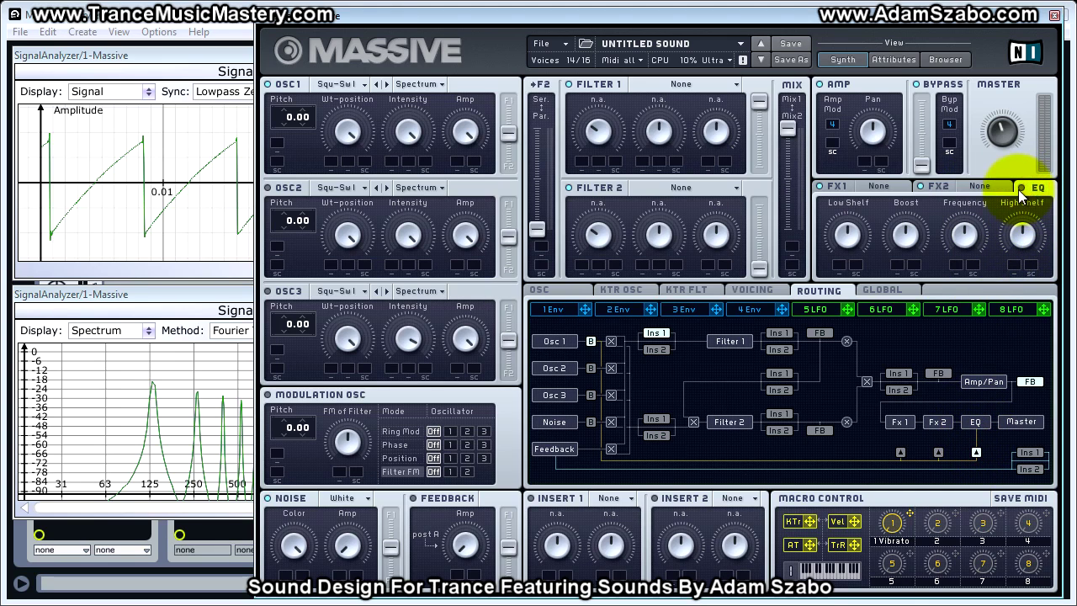
click(976, 452)
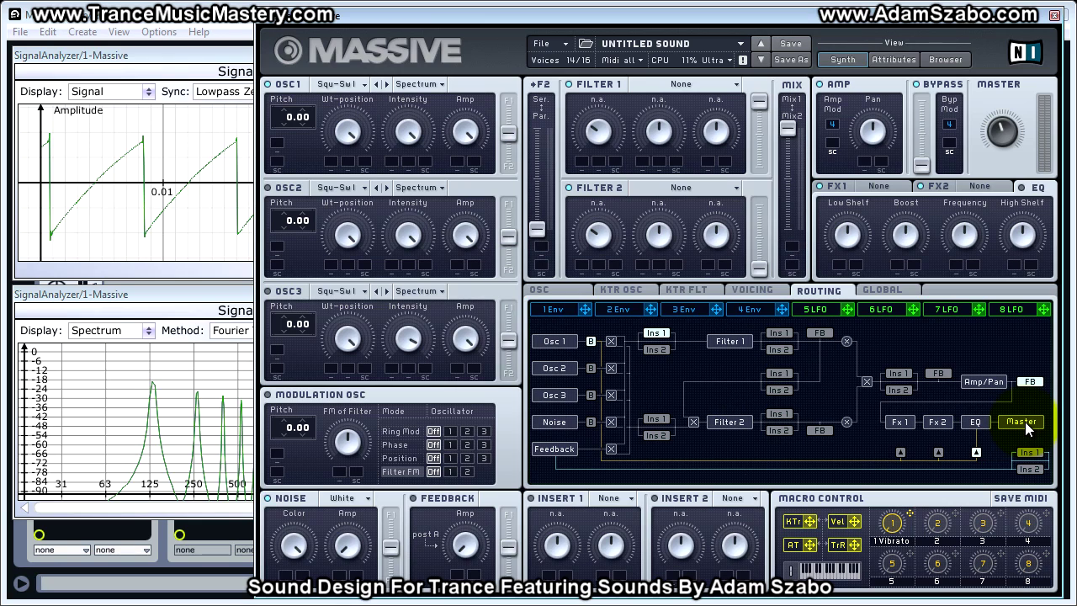
Raise the bypass level to maximum, lower it to about the middle, and switch the bypass off.
drag(921, 164, 929, 87)
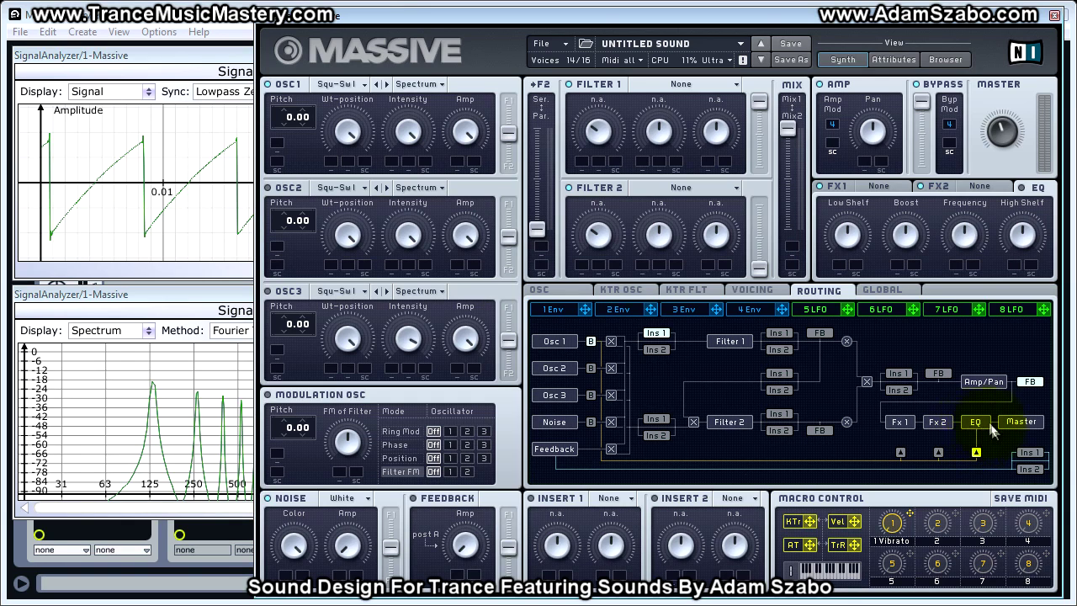
click(924, 120)
drag(922, 102, 924, 145)
click(917, 86)
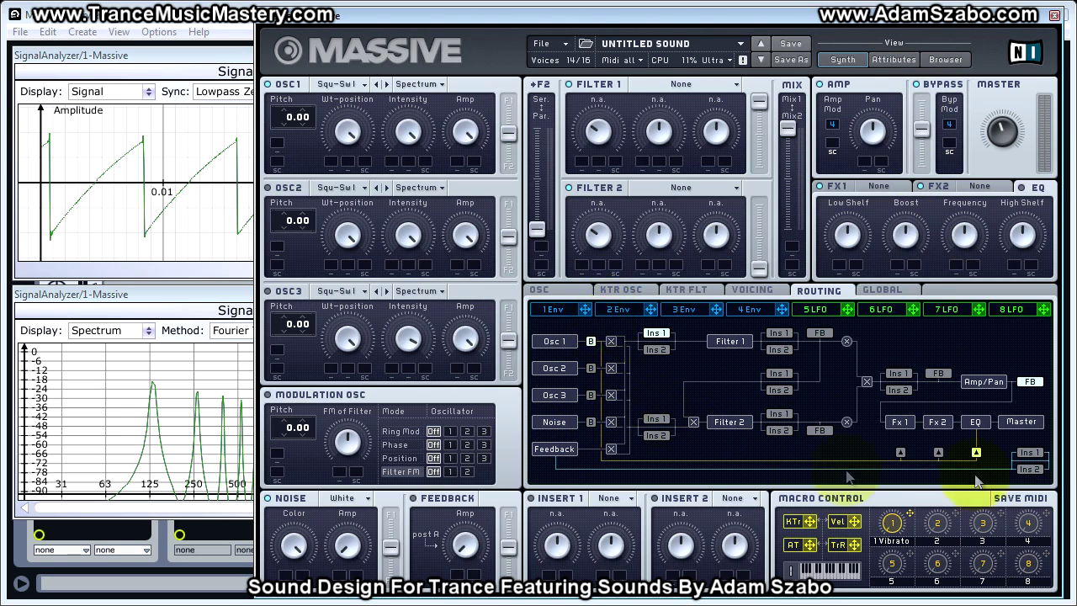
click(918, 84)
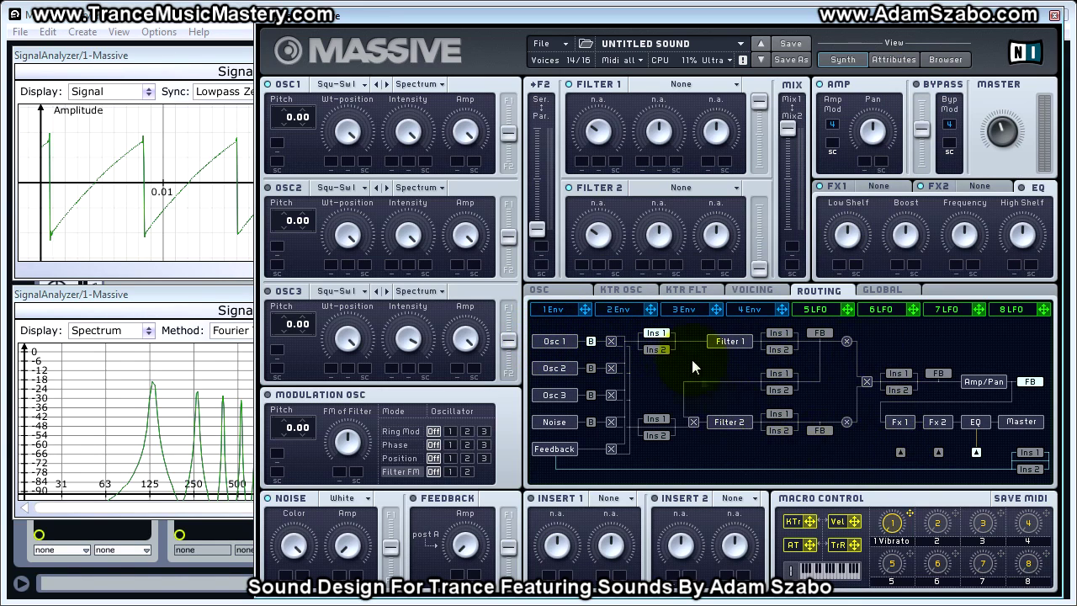
Take Insert 1 out of the routing and try Osc 1's output balance between F1 and F2.
click(654, 335)
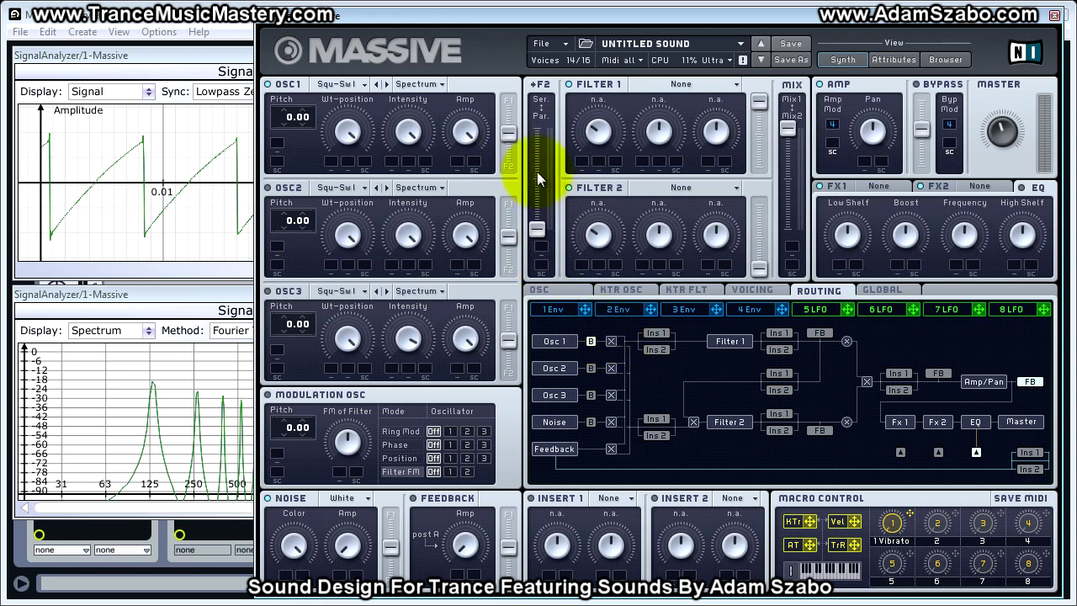
click(512, 135)
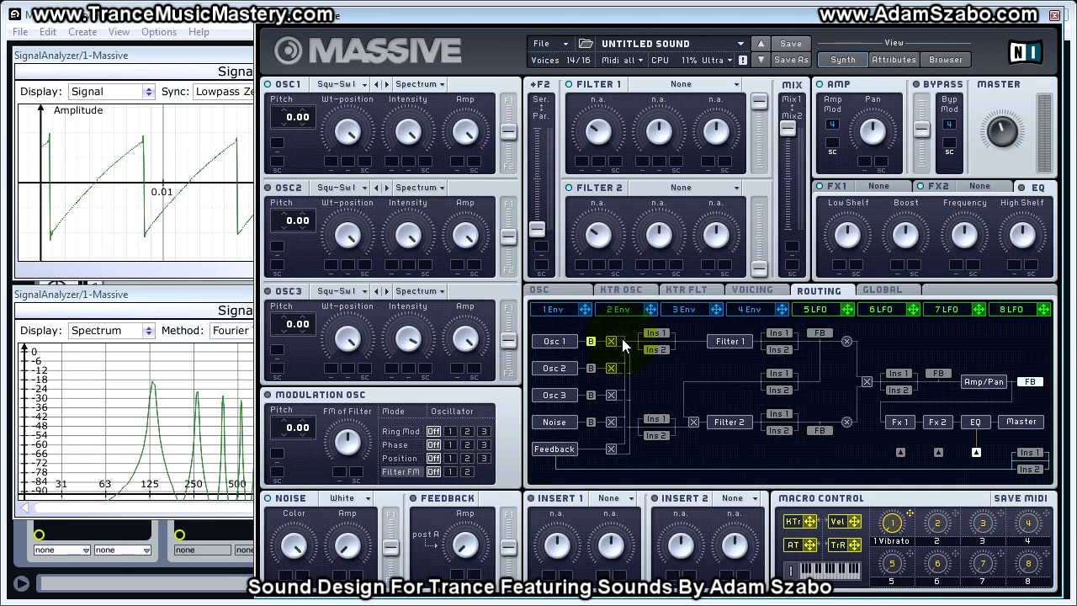
click(511, 133)
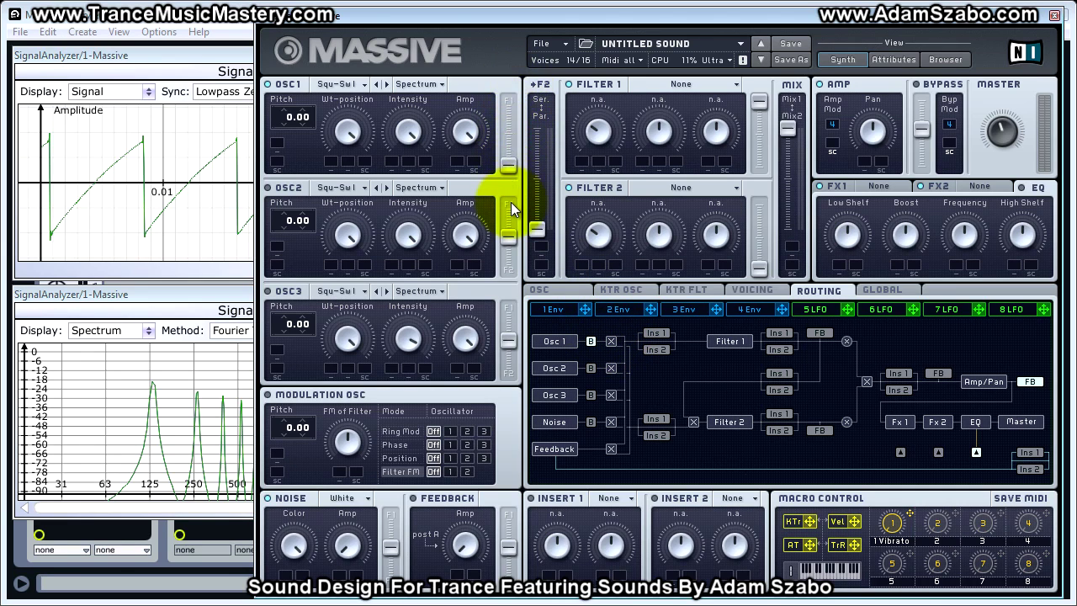
mouse_move(515, 138)
mouse_down()
mouse_move(514, 118)
mouse_move(513, 152)
mouse_up()
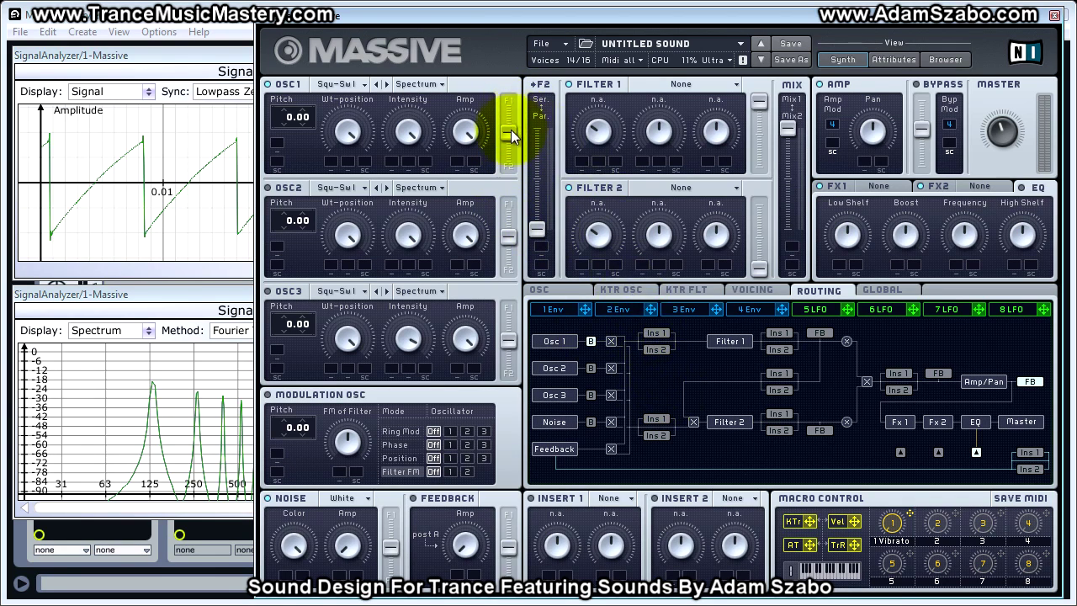
drag(502, 136, 507, 141)
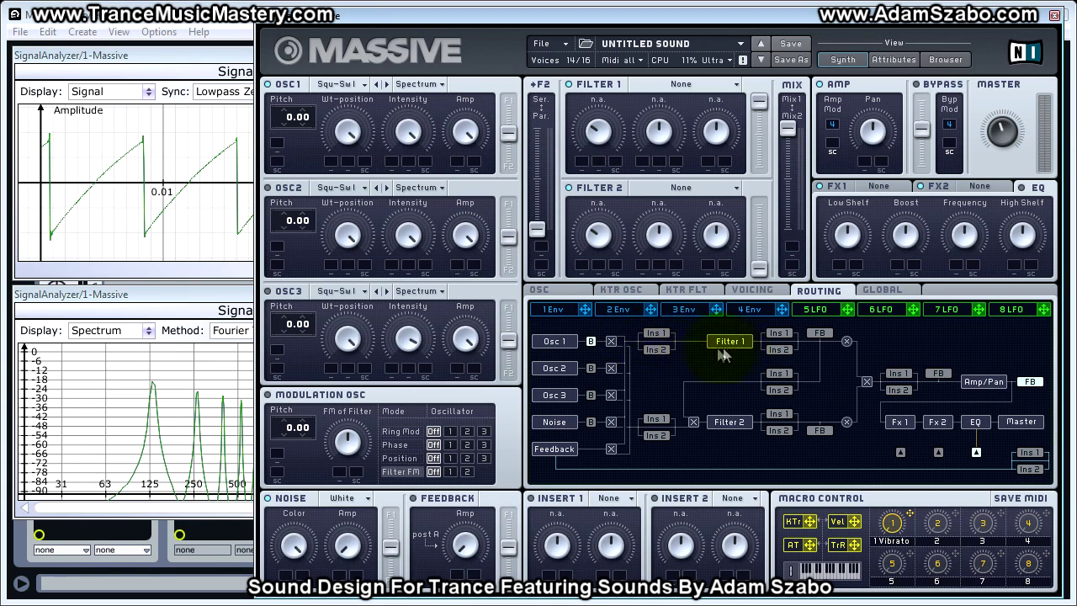
Place Insert 1 ahead of Filter 1 in the routing and set its effect to Frequency Shifter.
click(657, 335)
click(659, 350)
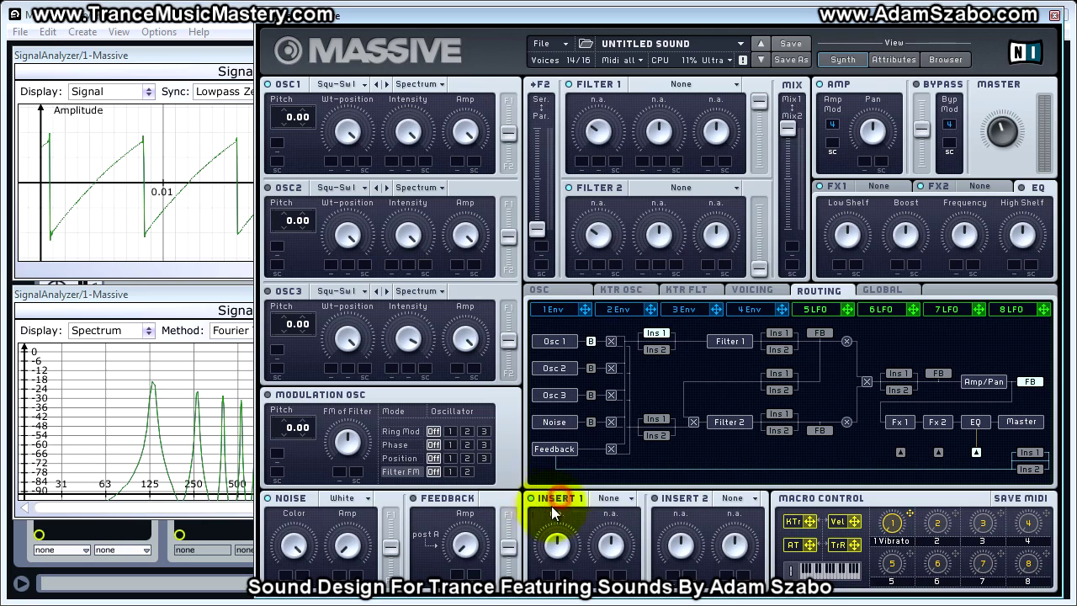
click(614, 499)
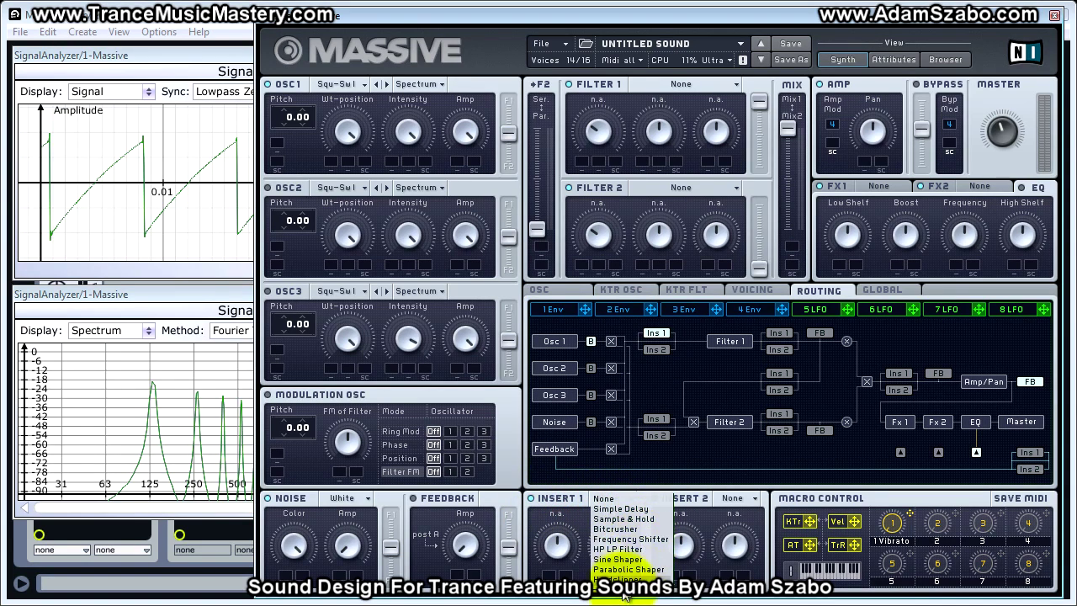
click(638, 539)
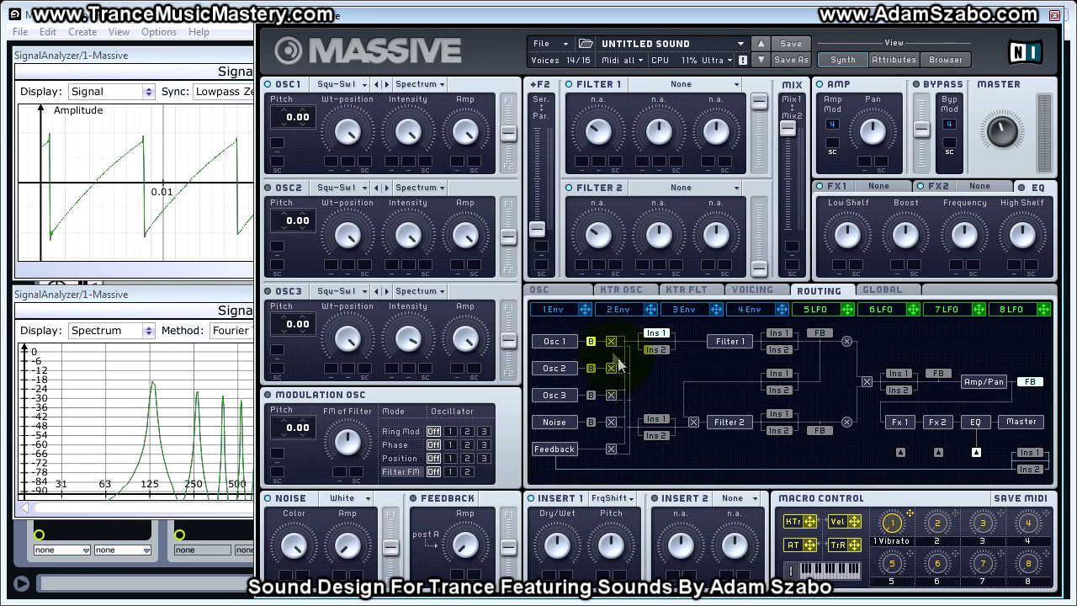
Uncover both signal analyzers and try Insert 1's Dry/Wet and Pitch amounts, leaving Dry/Wet near the middle and Pitch above it.
click(139, 53)
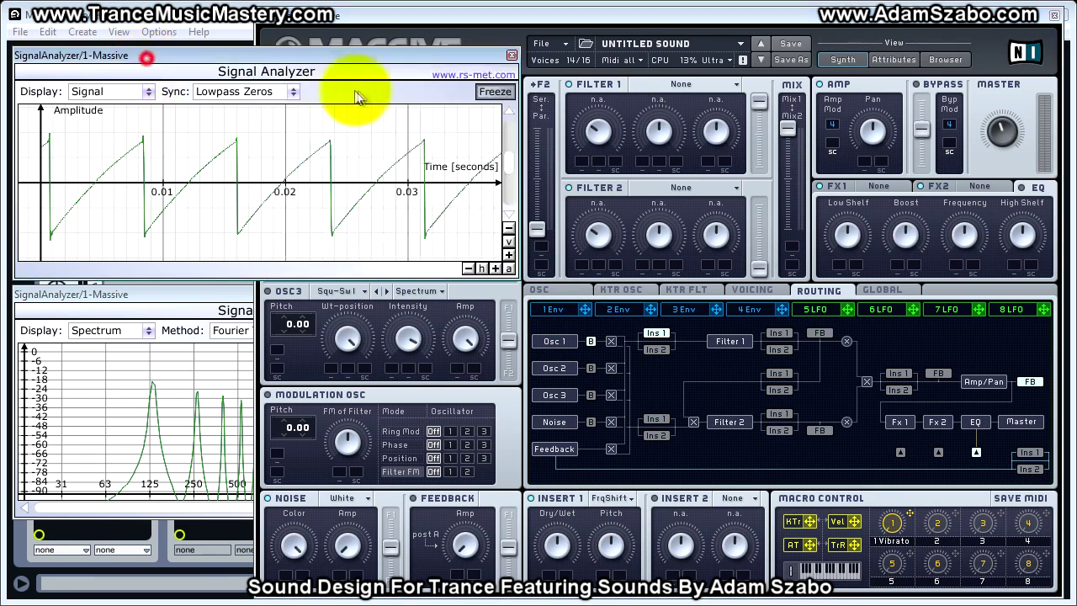
click(195, 290)
click(613, 16)
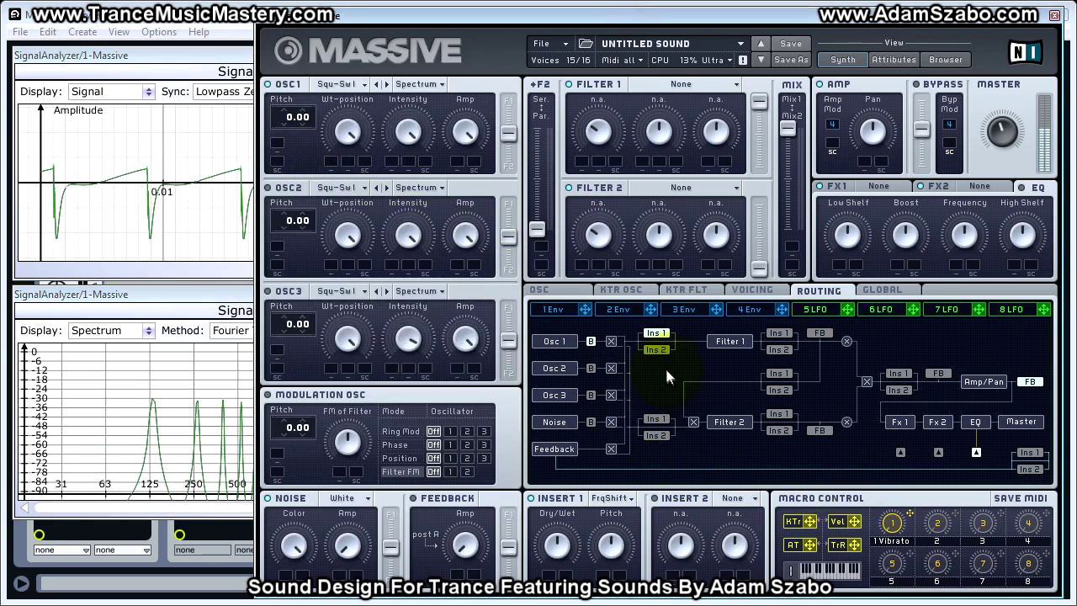
drag(562, 543, 557, 503)
drag(611, 546, 610, 516)
drag(580, 30, 859, 29)
drag(889, 541, 885, 596)
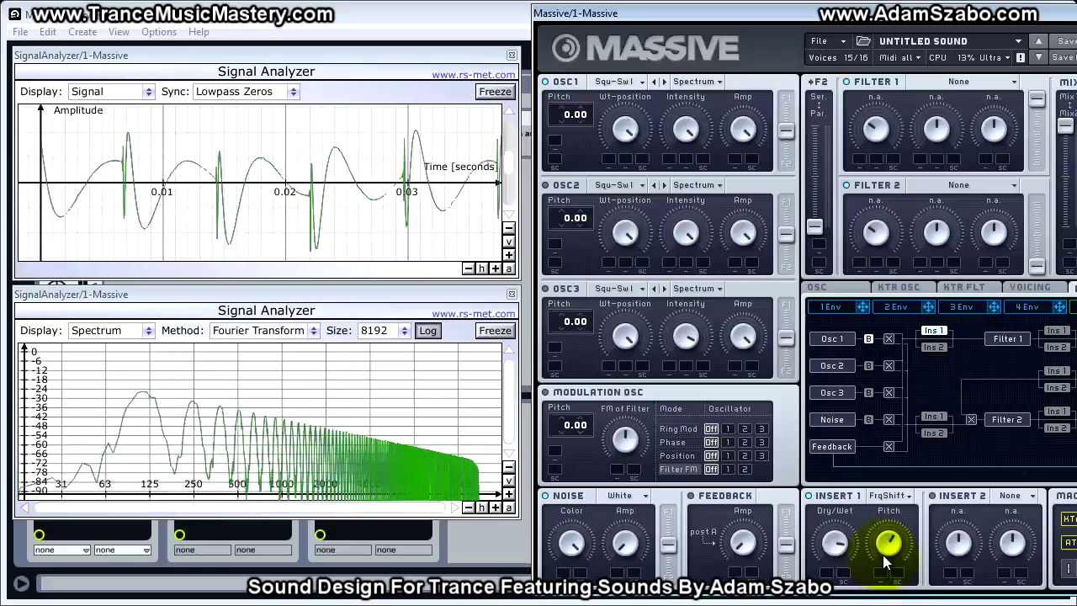
drag(835, 543, 834, 594)
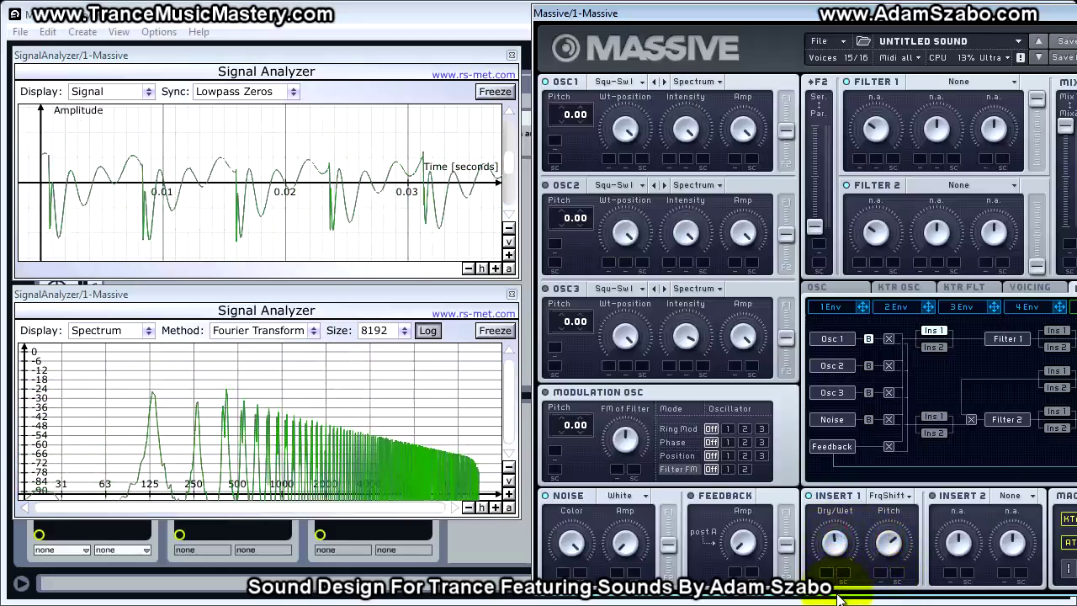
drag(895, 13, 614, 14)
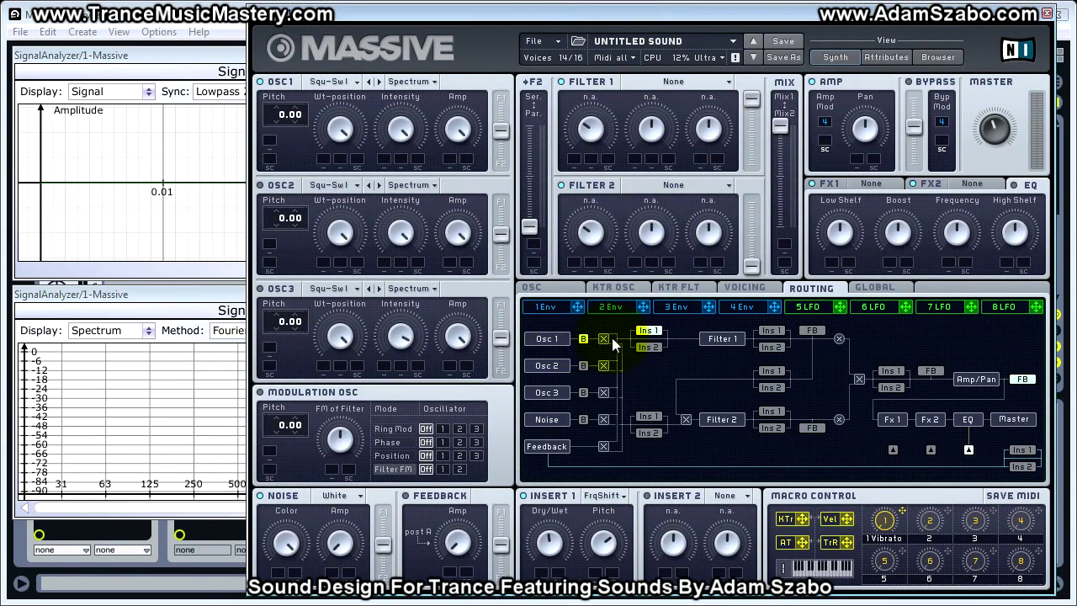
Set Filter 1 to Lowpass 4 and look over the other available filter types.
click(640, 332)
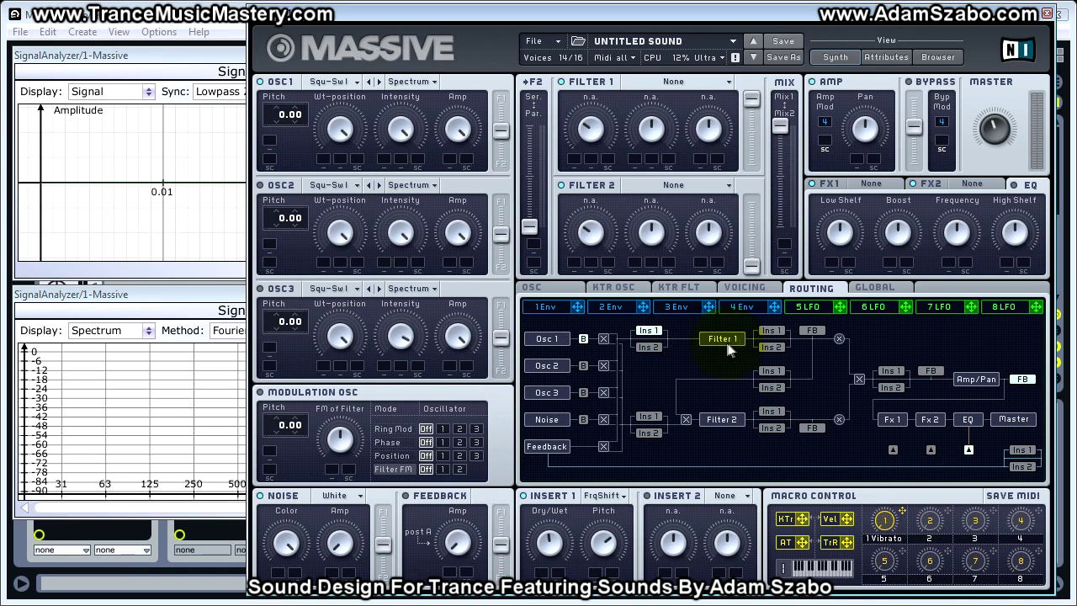
click(720, 82)
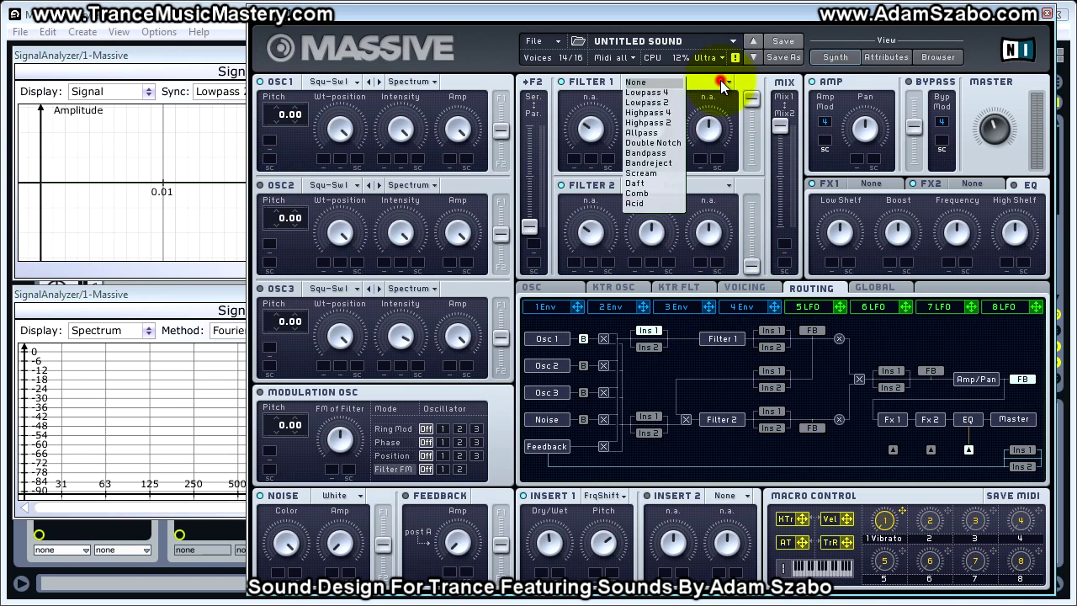
click(662, 93)
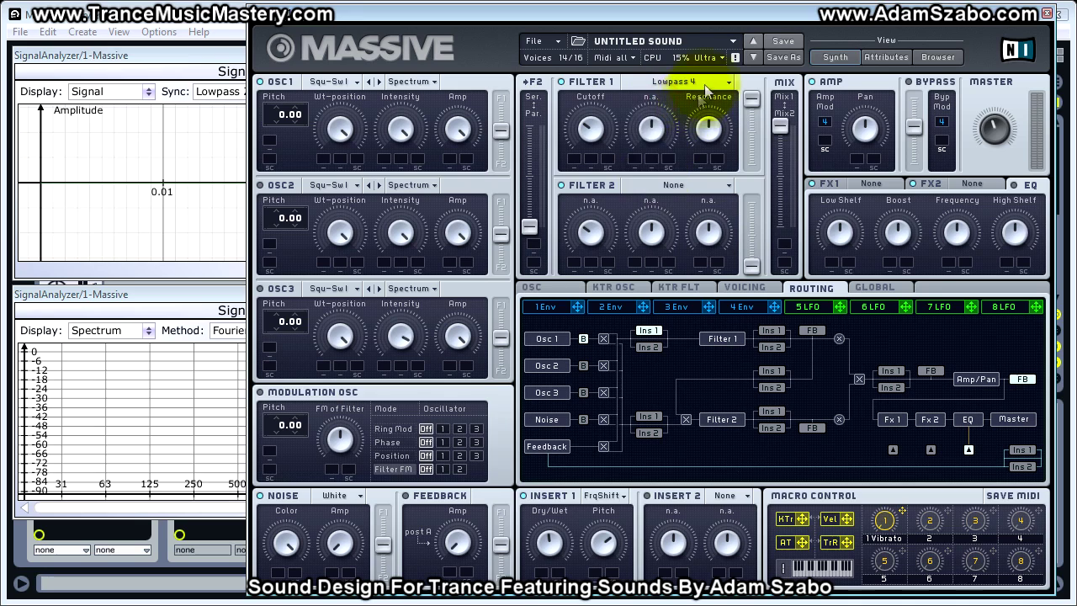
click(704, 82)
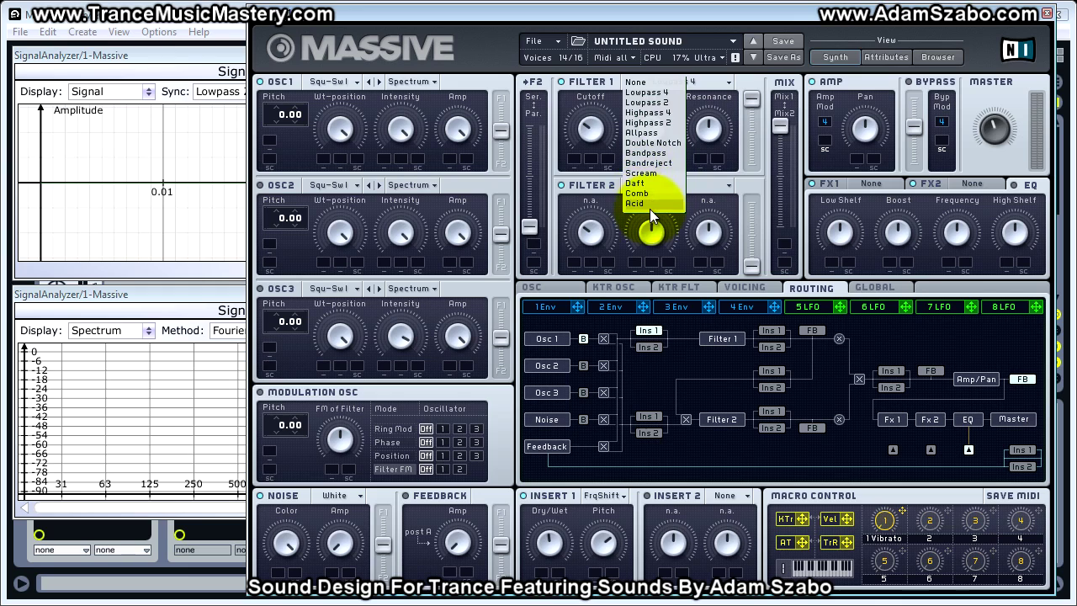
click(746, 235)
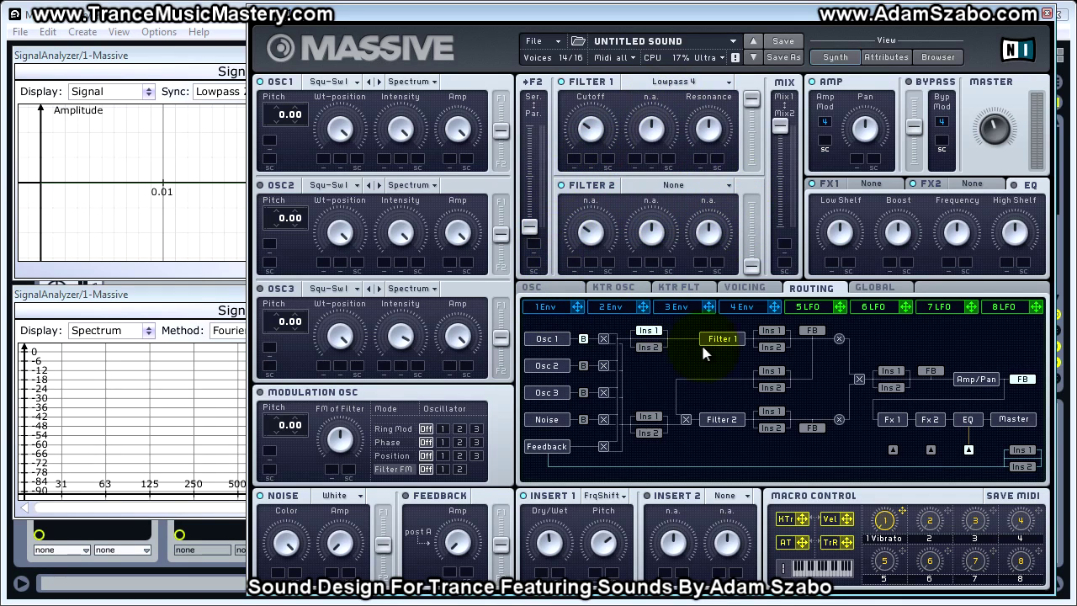
Sweep Filter 1's cutoff upward and leave it somewhat above the middle.
drag(587, 125, 581, 91)
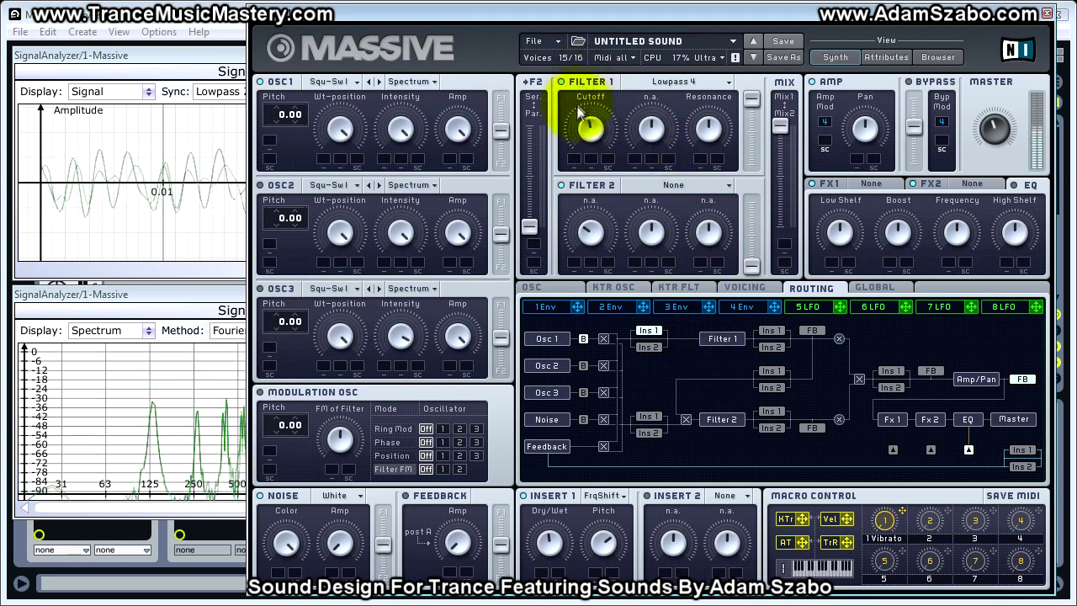
drag(579, 91, 590, 55)
drag(602, 133, 595, 157)
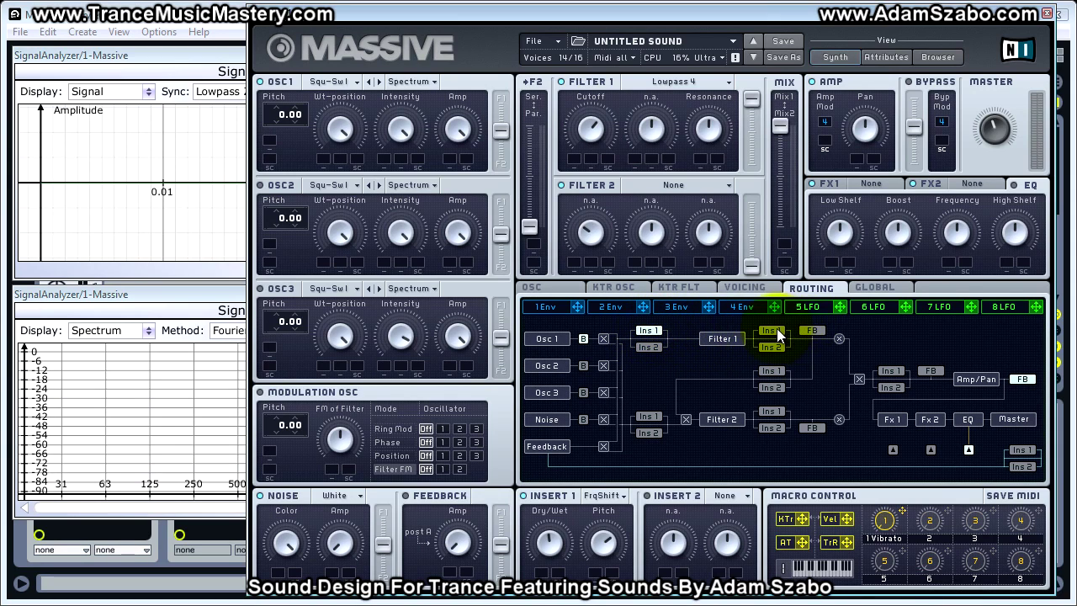
Move Insert 1 from before Filter 1 to directly after it in the routing.
click(646, 331)
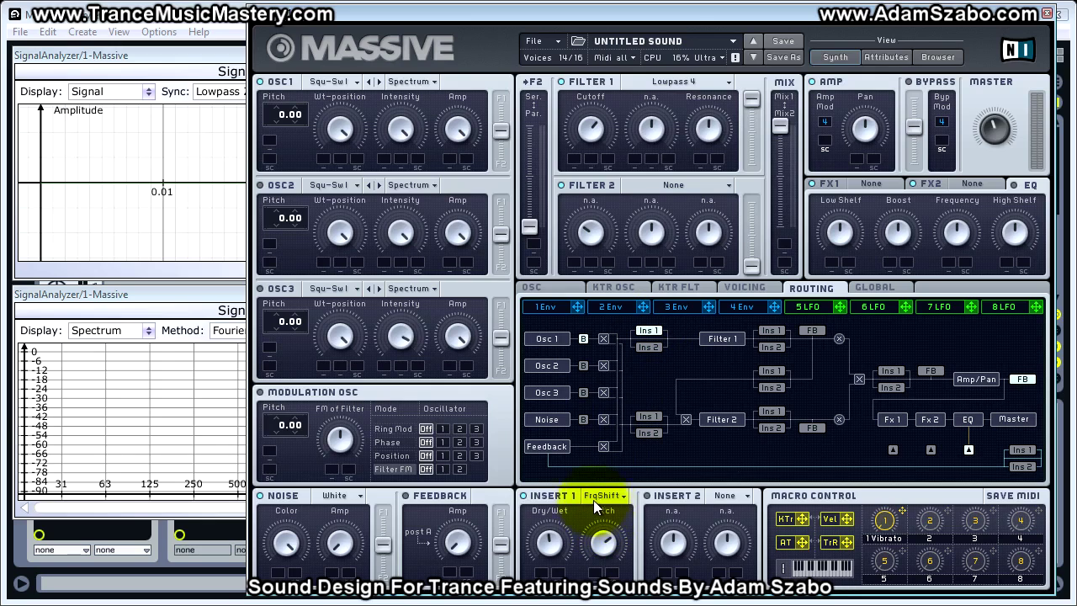
click(772, 333)
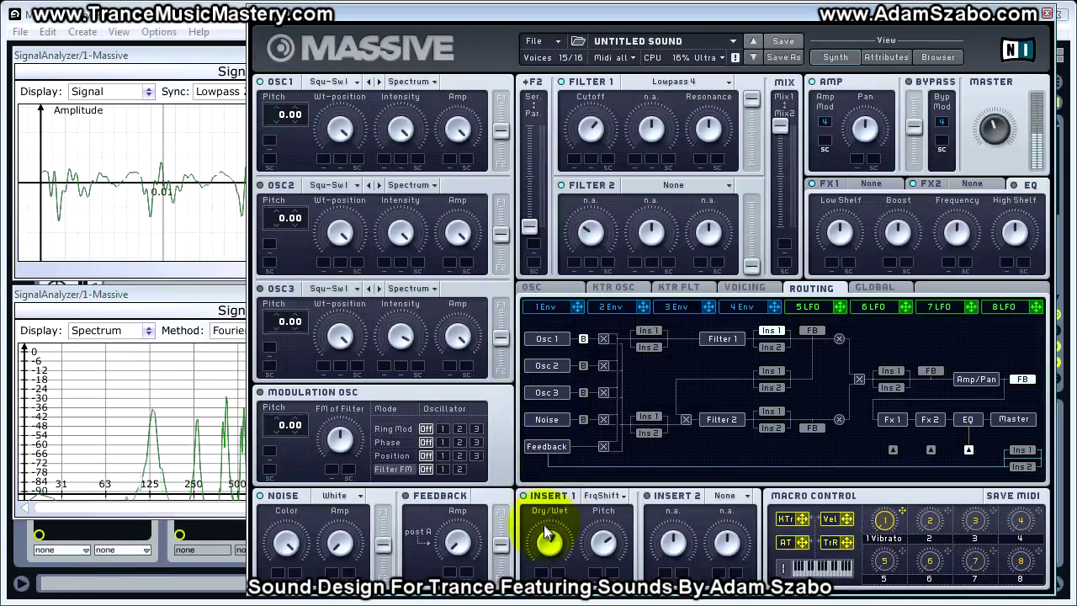
click(779, 331)
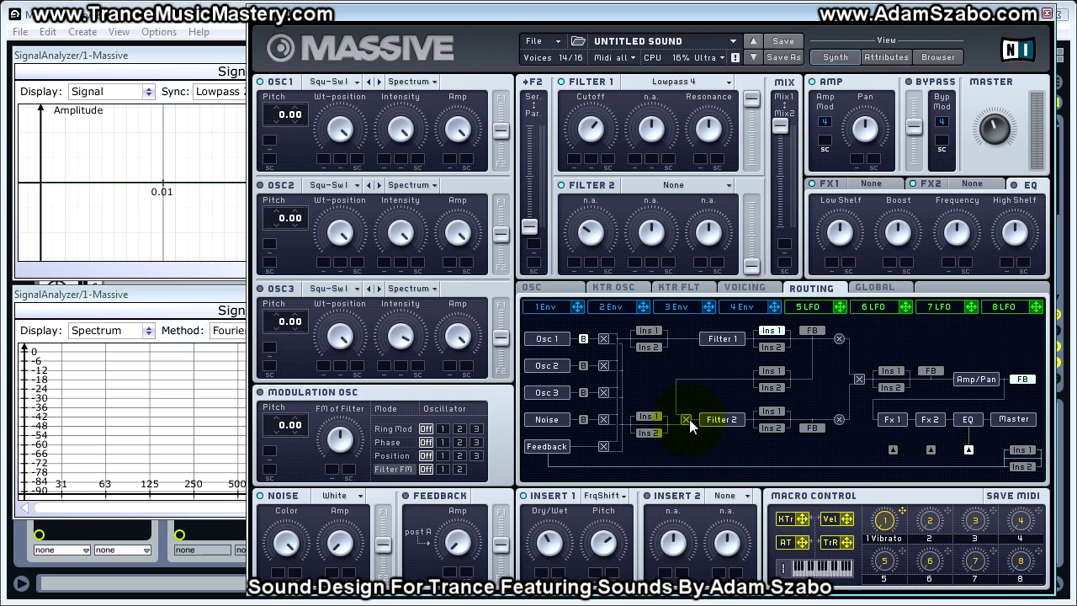
Set Filter 2's input fader fully to Ser. so that Filter 1 feeds Filter 2 in series.
drag(530, 227, 519, 184)
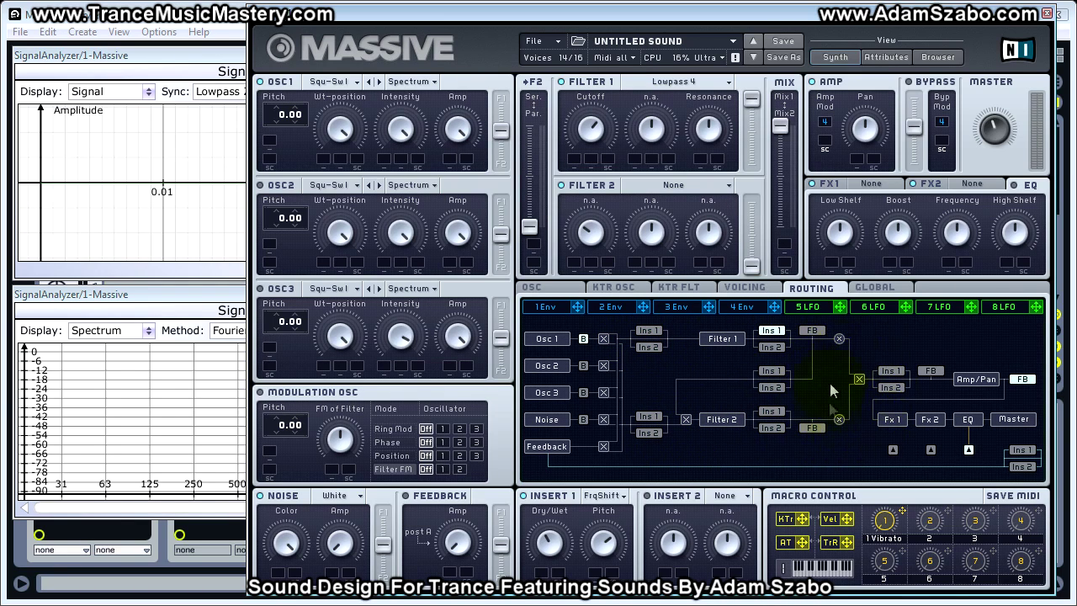
drag(528, 224, 529, 128)
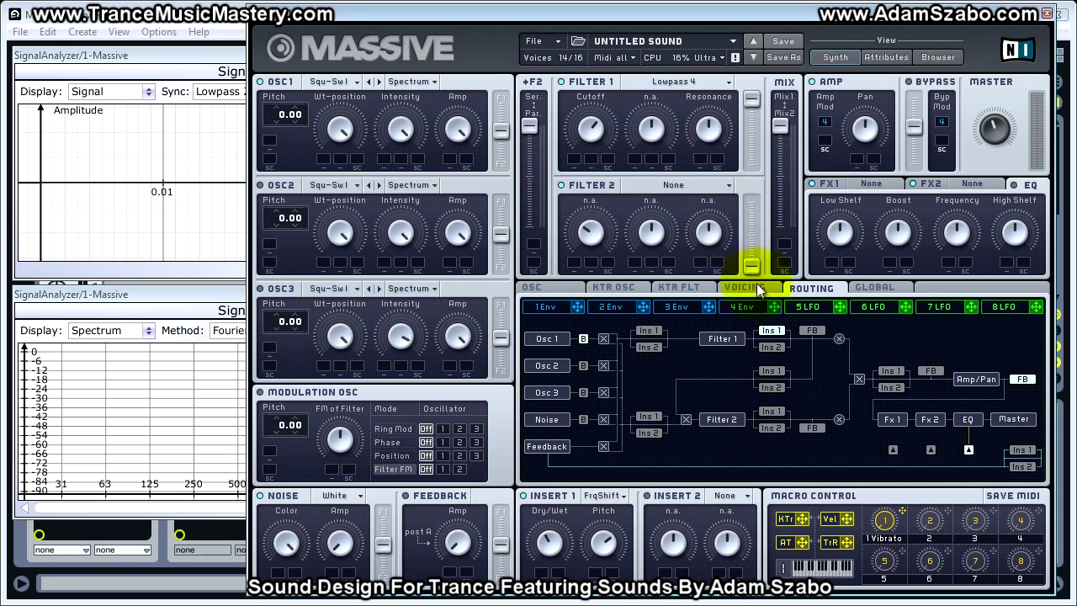
click(771, 428)
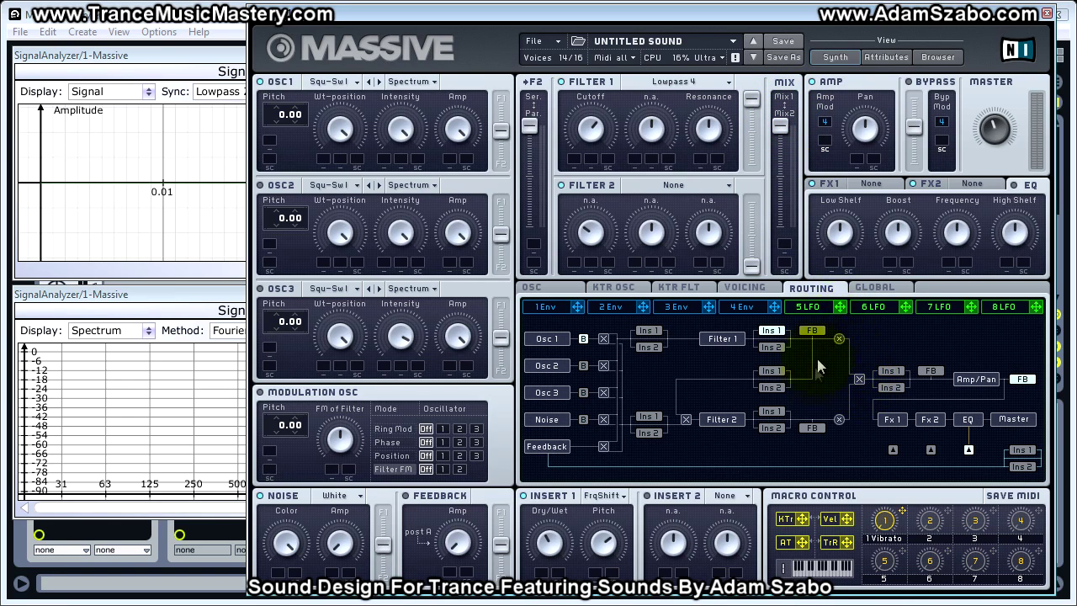
Try the Mix fader midway between Mix1 and Mix2, and lower Filter 1's output level before restoring it to maximum.
drag(779, 126, 764, 189)
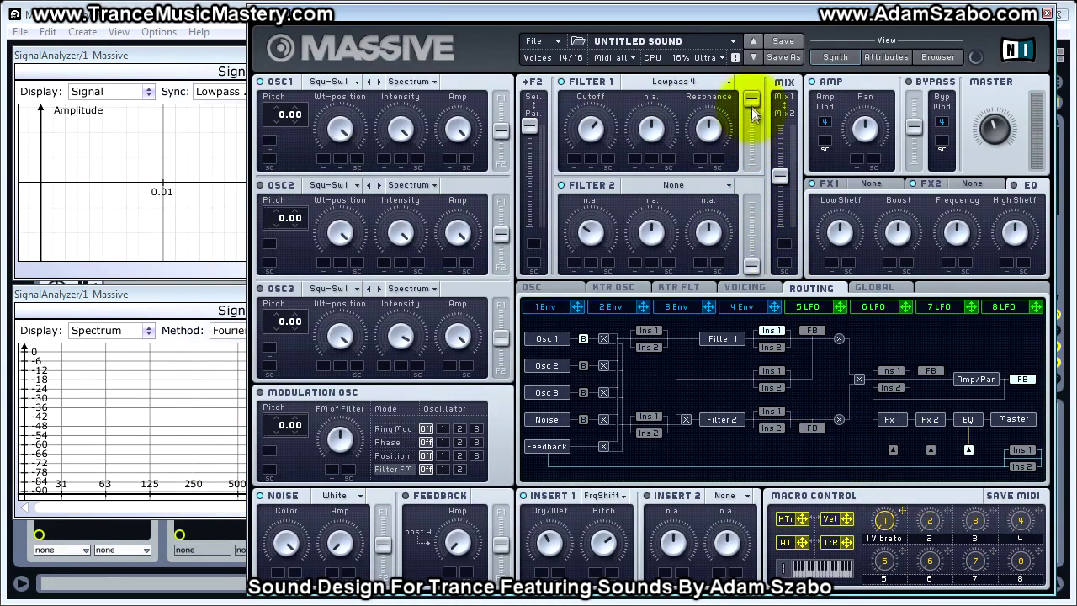
drag(752, 102, 754, 187)
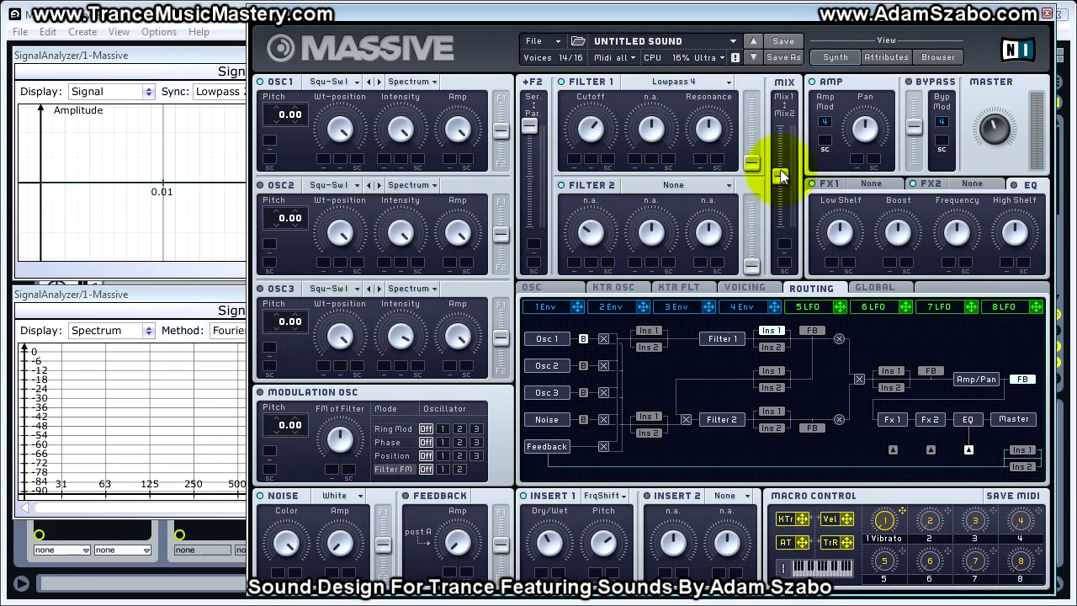
drag(753, 163, 755, 120)
mouse_move(781, 168)
mouse_down()
mouse_move(766, 174)
mouse_move(779, 181)
mouse_up()
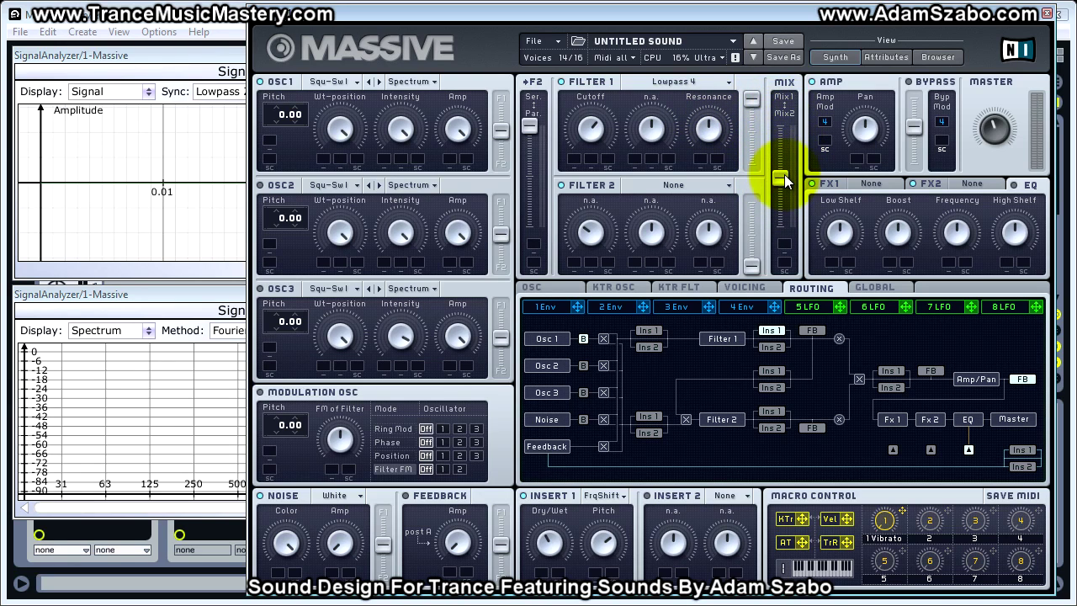
Set the Mix fader fully to Mix2 and raise Filter 2's output level to maximum.
drag(783, 187, 783, 278)
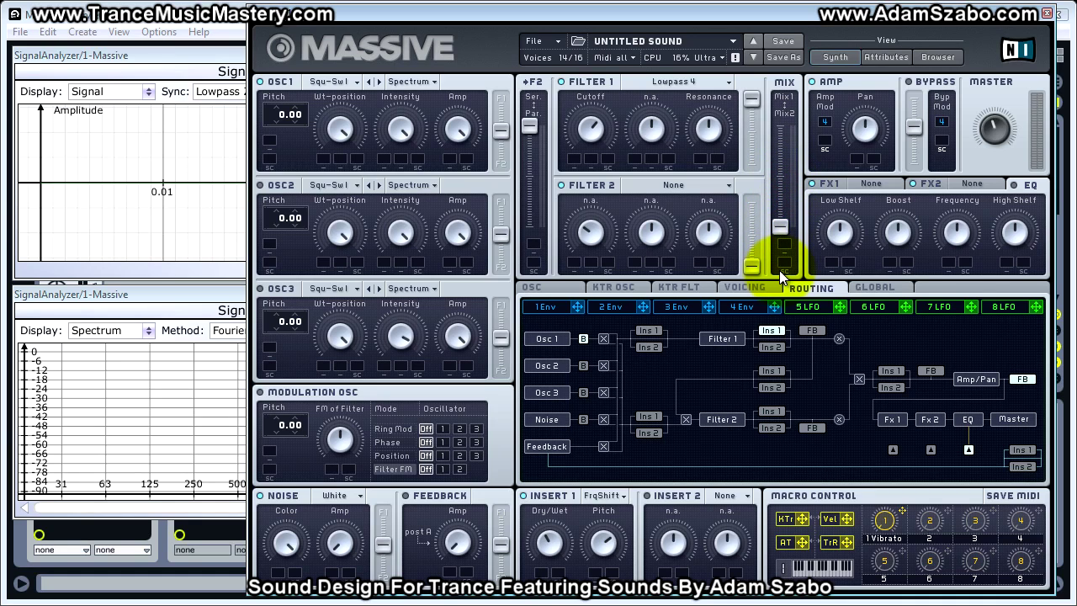
drag(776, 228, 781, 178)
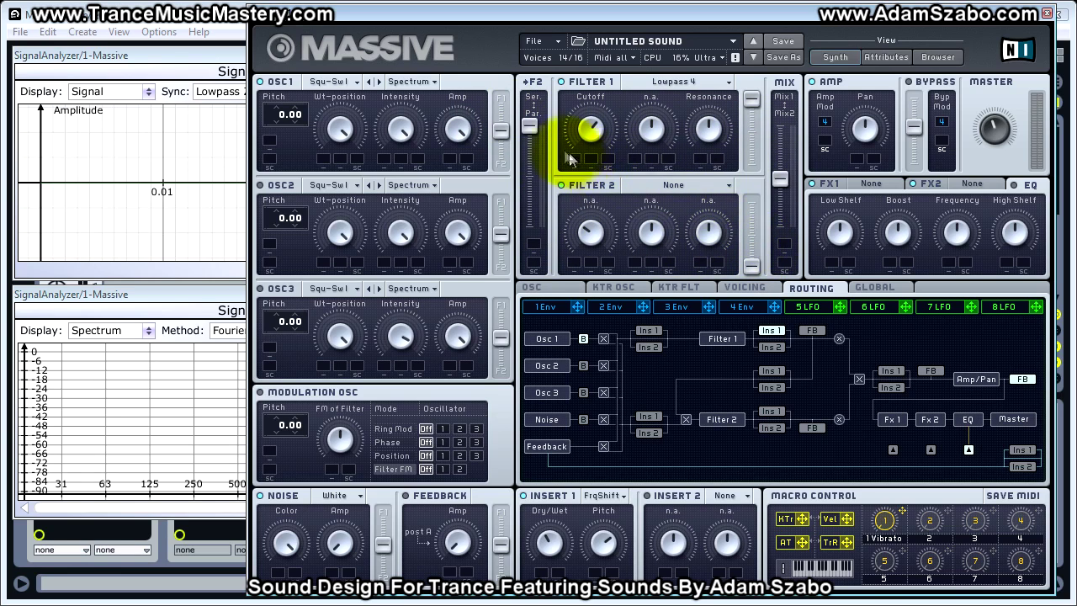
mouse_move(526, 123)
mouse_down()
mouse_move(529, 202)
mouse_move(530, 125)
mouse_up()
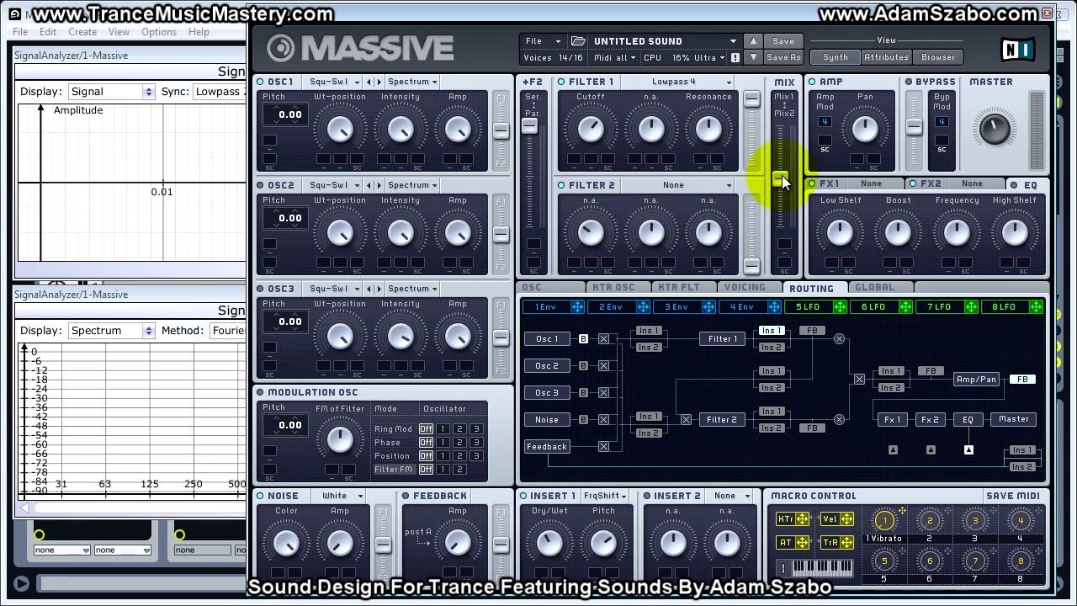
drag(783, 183, 780, 285)
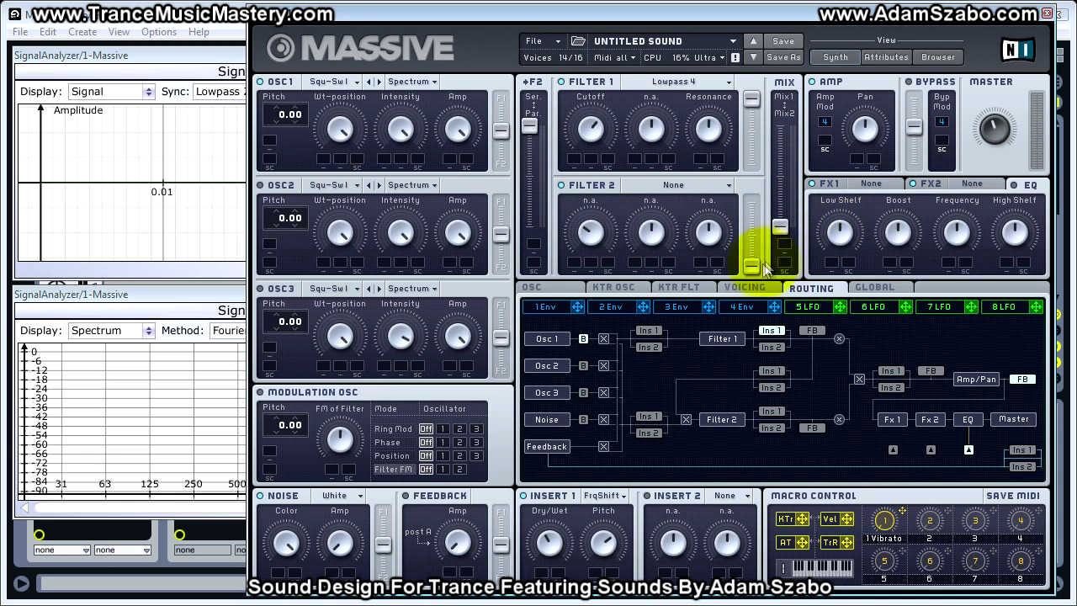
drag(754, 269, 758, 149)
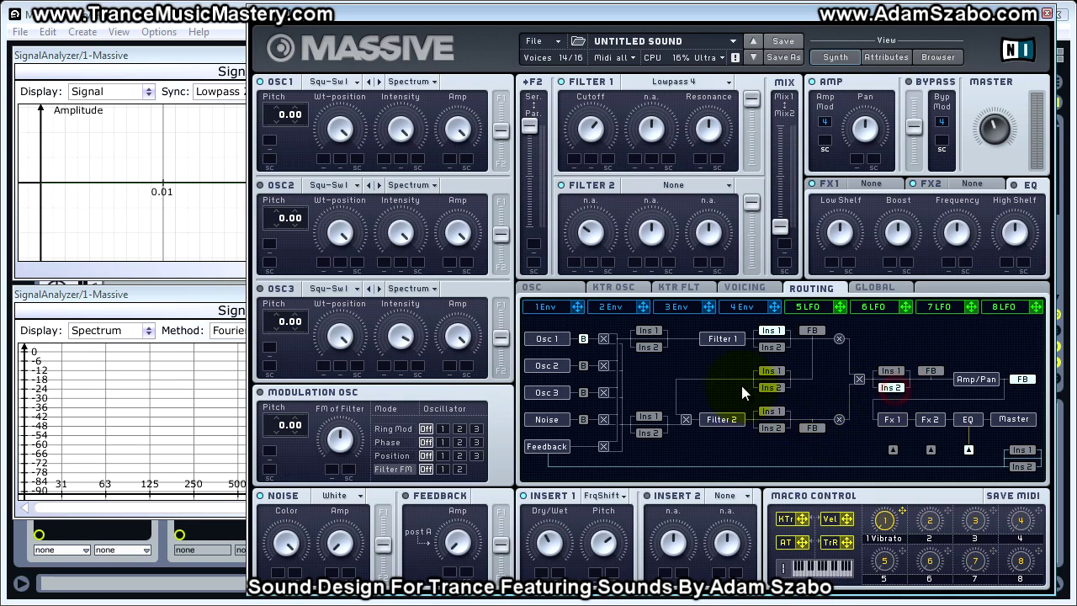
Try Insert 2 between the two filters and Insert 1 after the filter mix, and take both inserts out of the routing.
click(770, 386)
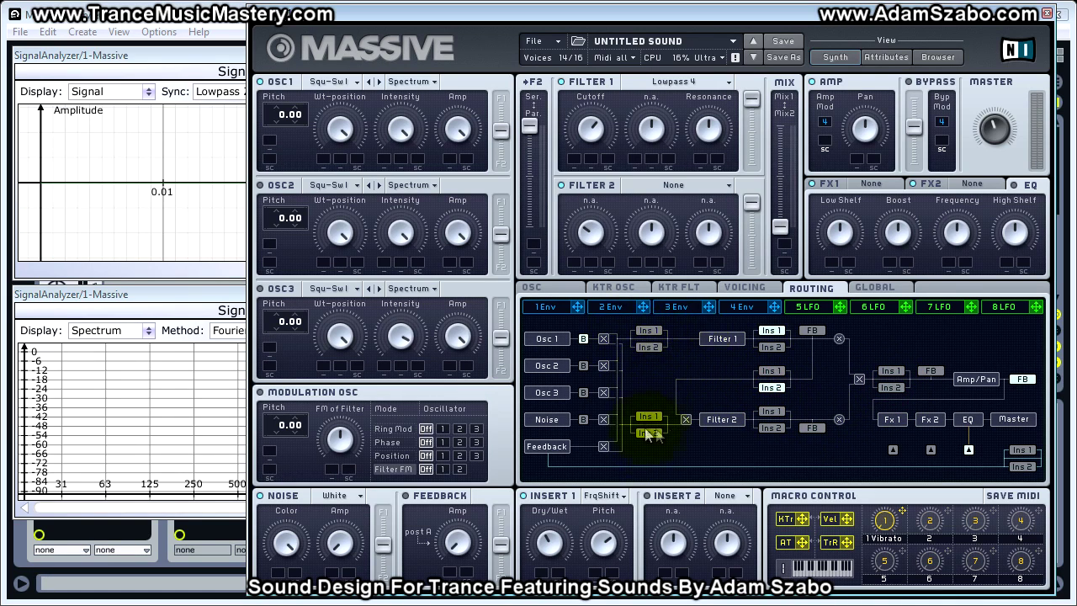
click(769, 332)
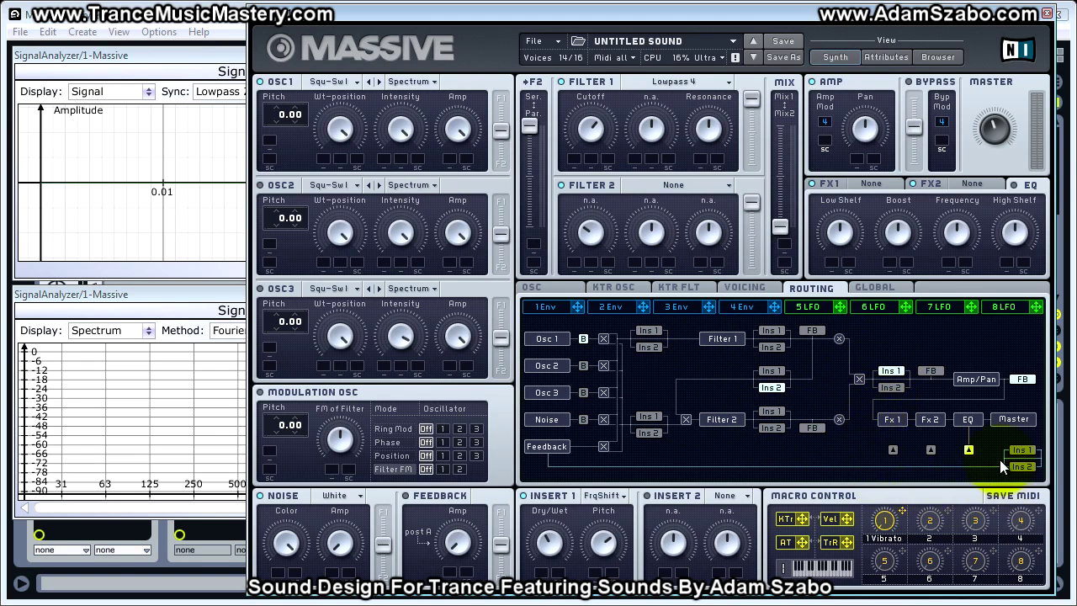
click(762, 387)
click(891, 372)
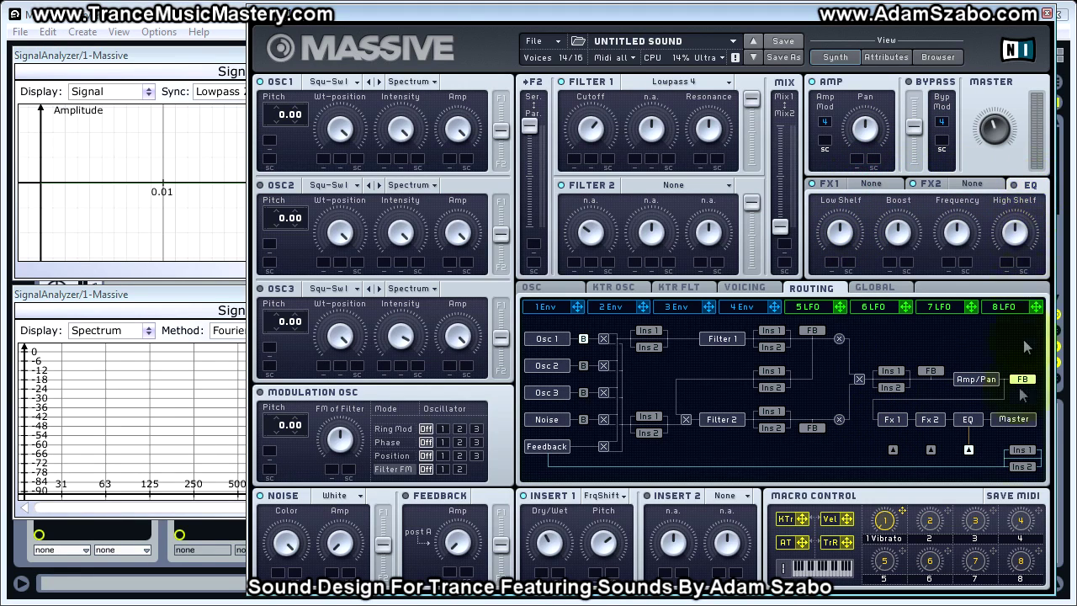
Look through Osc 1's wavetable choices and set it to Strontium.
mouse_move(993, 128)
mouse_down()
mouse_move(994, 161)
mouse_move(992, 139)
mouse_up()
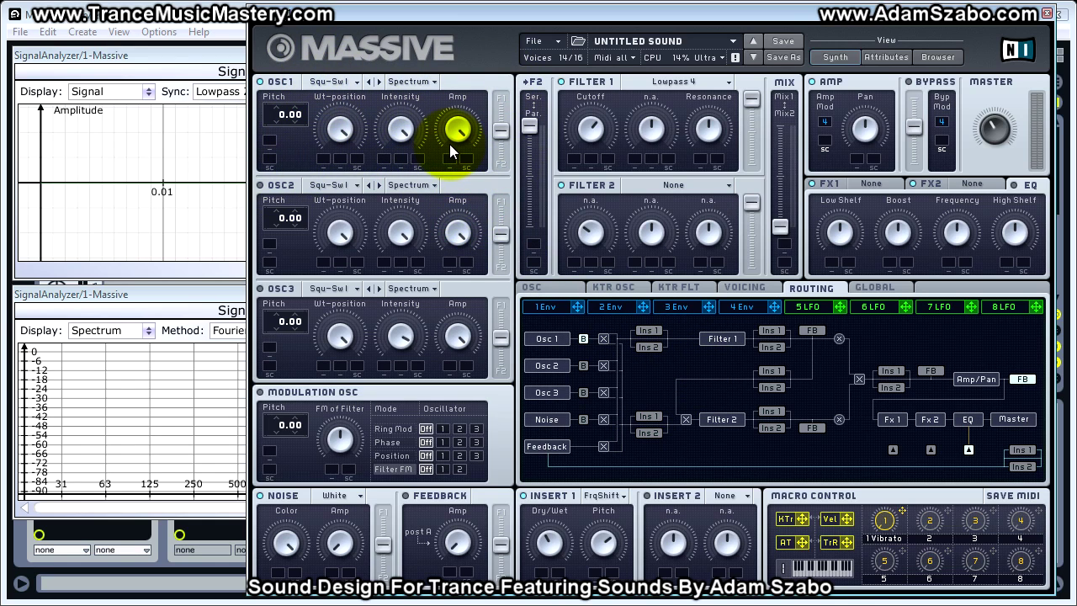
click(354, 84)
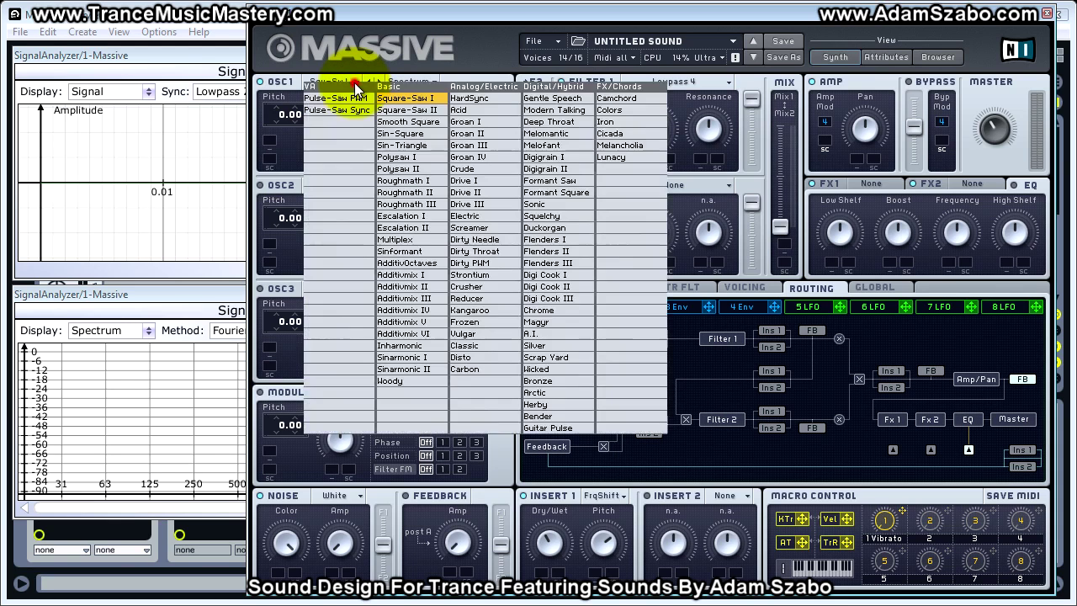
click(355, 85)
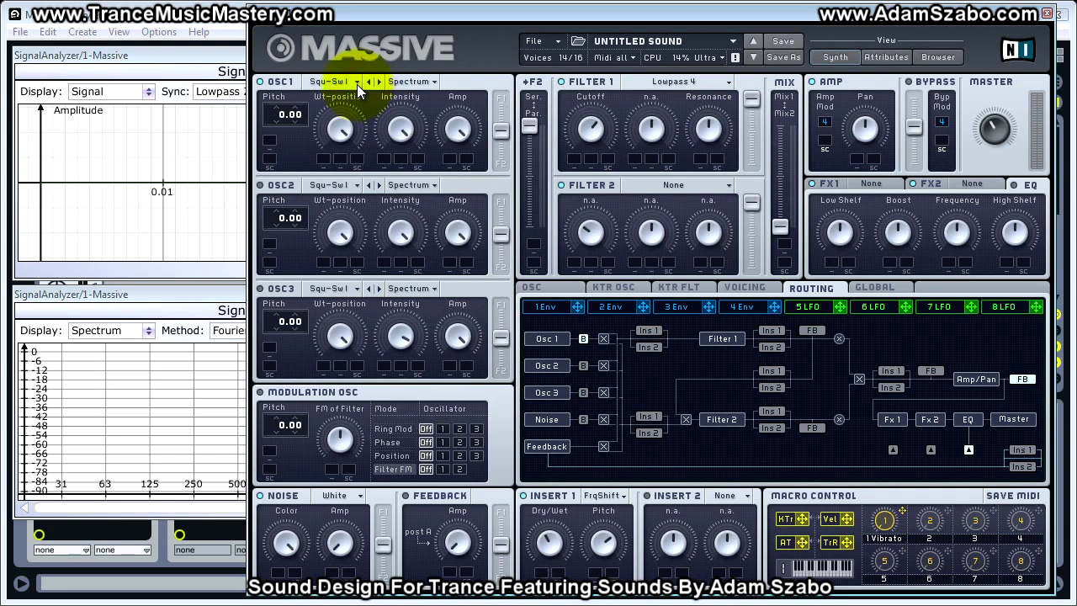
click(358, 87)
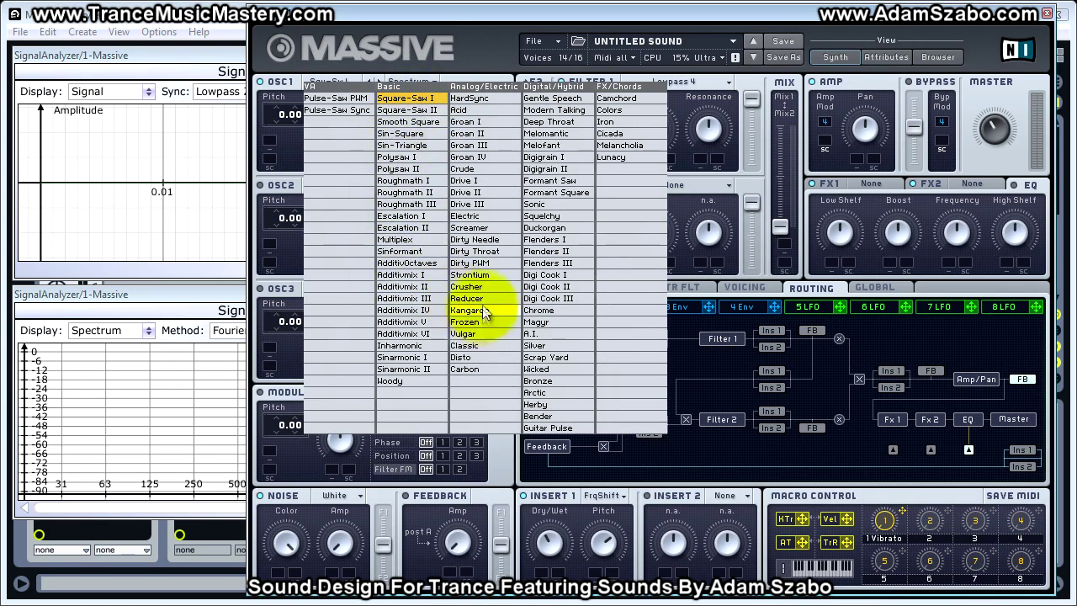
click(481, 276)
Move the synth window aside to reveal more of the analyzers and set Insert 1's effect to None.
drag(399, 18, 483, 16)
click(683, 493)
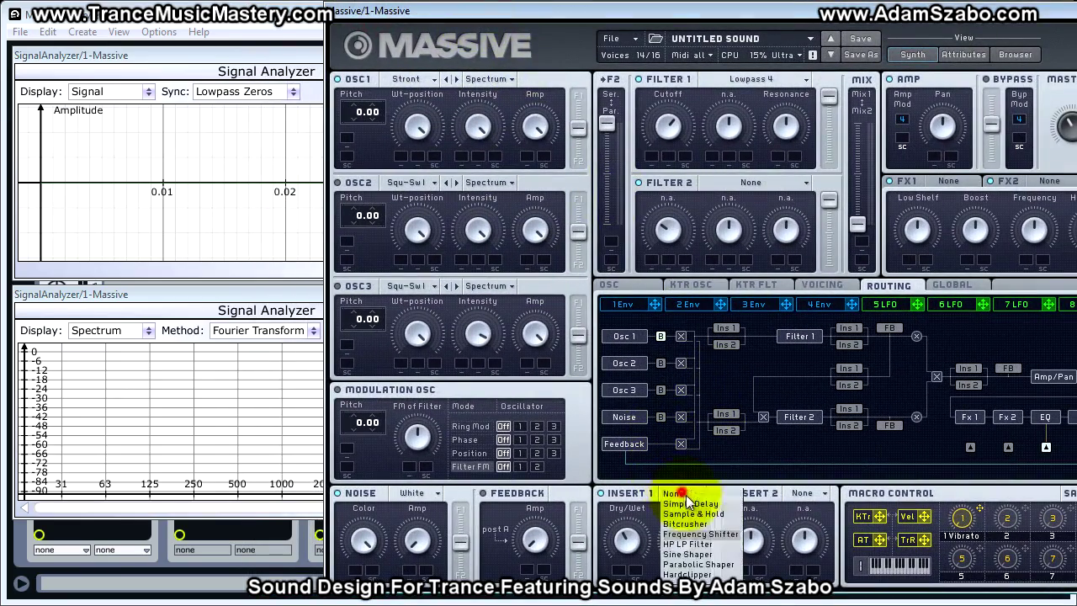
click(688, 493)
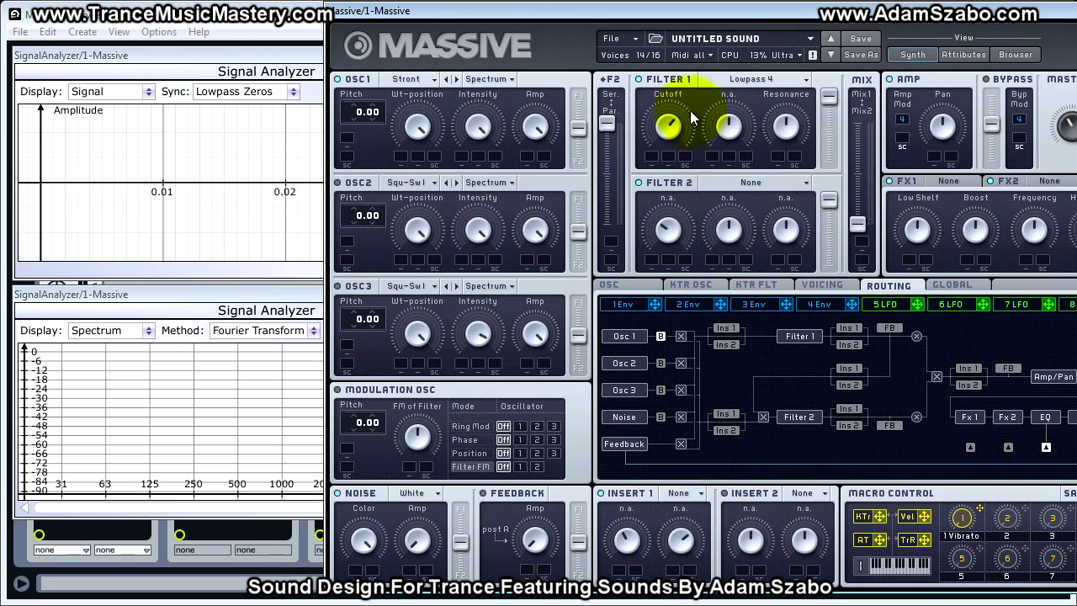
Set Filter 1's type to None and look through Osc 1's wavetable list without changing the wavetable.
click(769, 81)
click(761, 83)
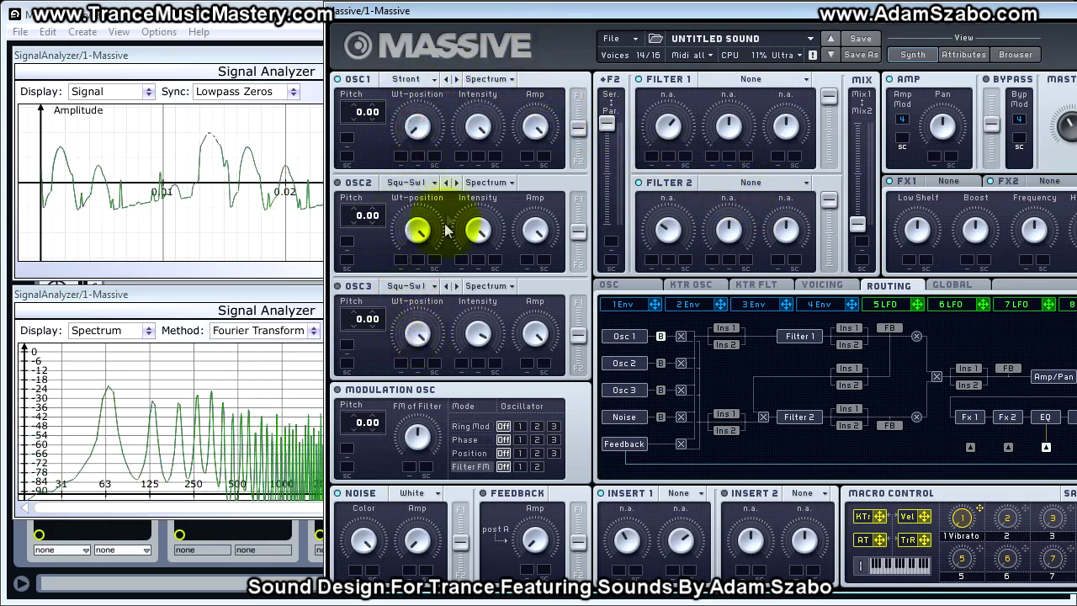
click(415, 80)
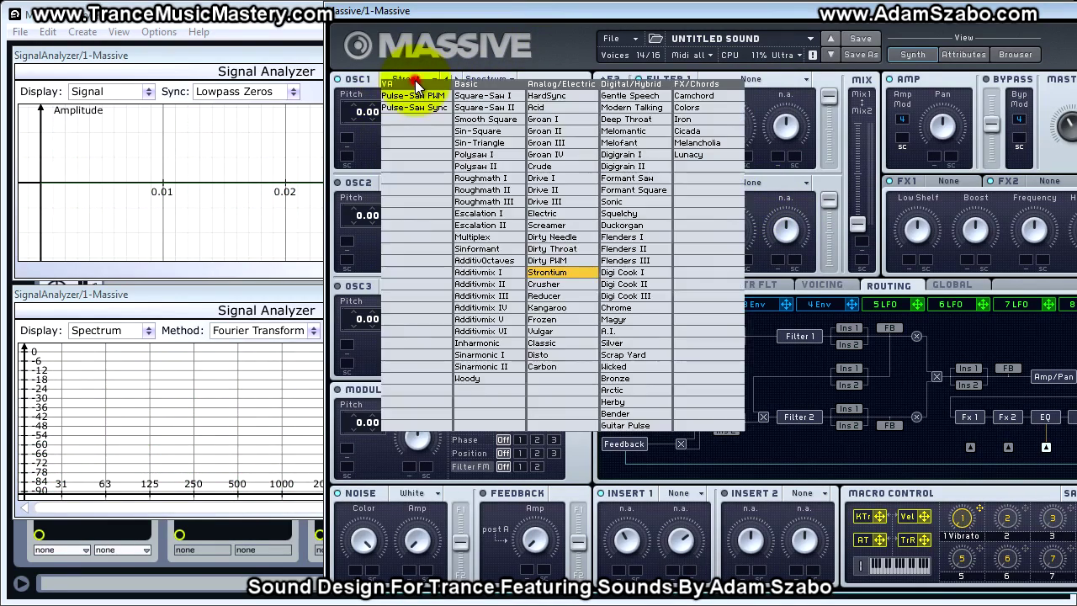
click(415, 76)
Sweep Osc 1's Wt-position and Intensity on the Strontium wavetable and bring Intensity back to maximum.
click(417, 126)
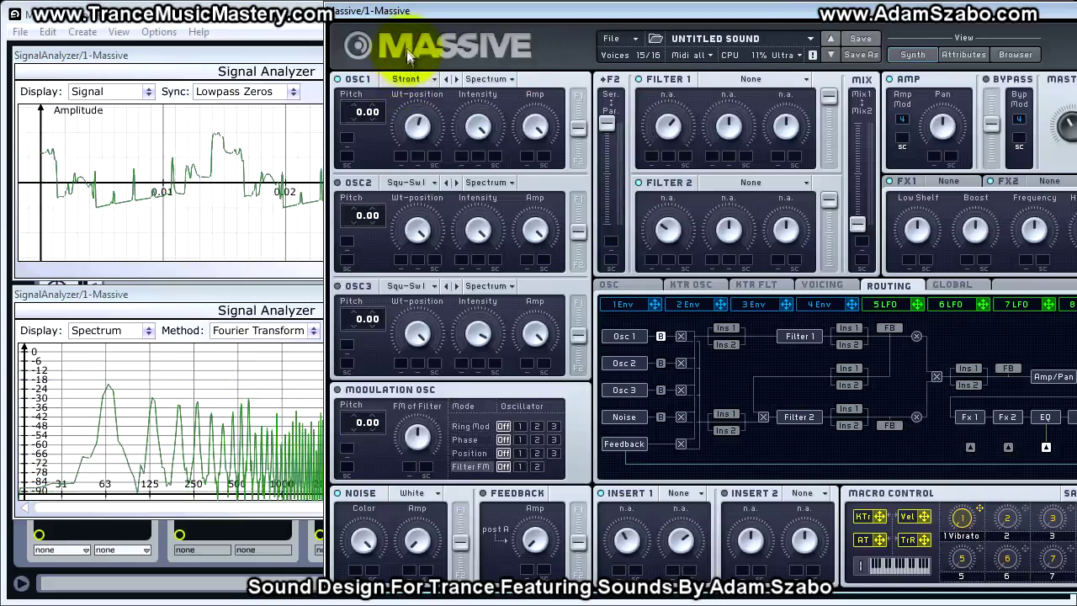
drag(477, 128, 473, 158)
drag(476, 229, 472, 268)
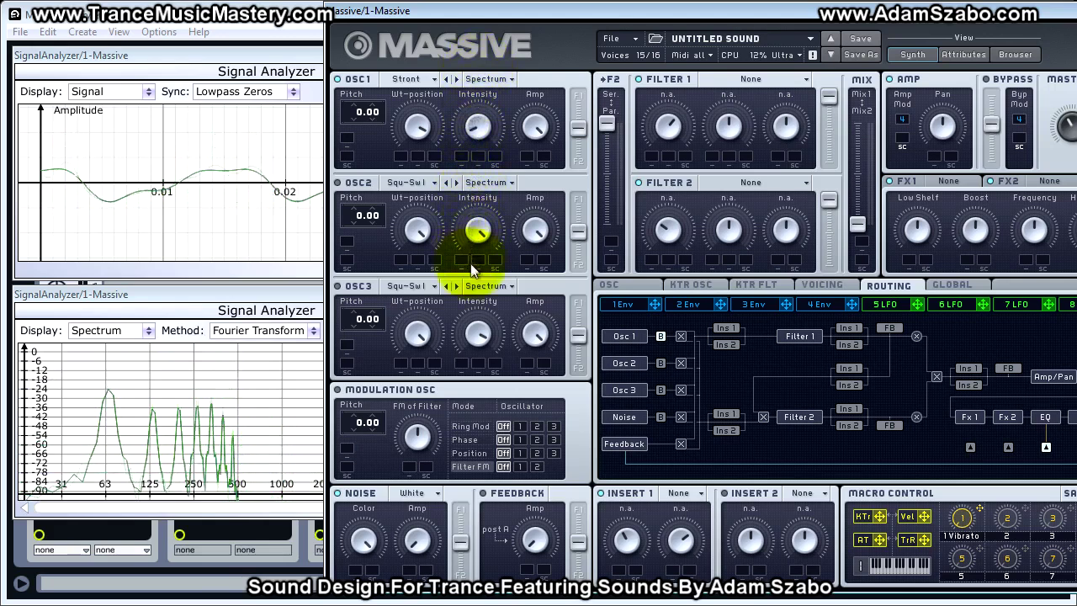
drag(418, 126, 421, 142)
drag(418, 229, 421, 232)
drag(476, 126, 474, 88)
drag(418, 126, 413, 25)
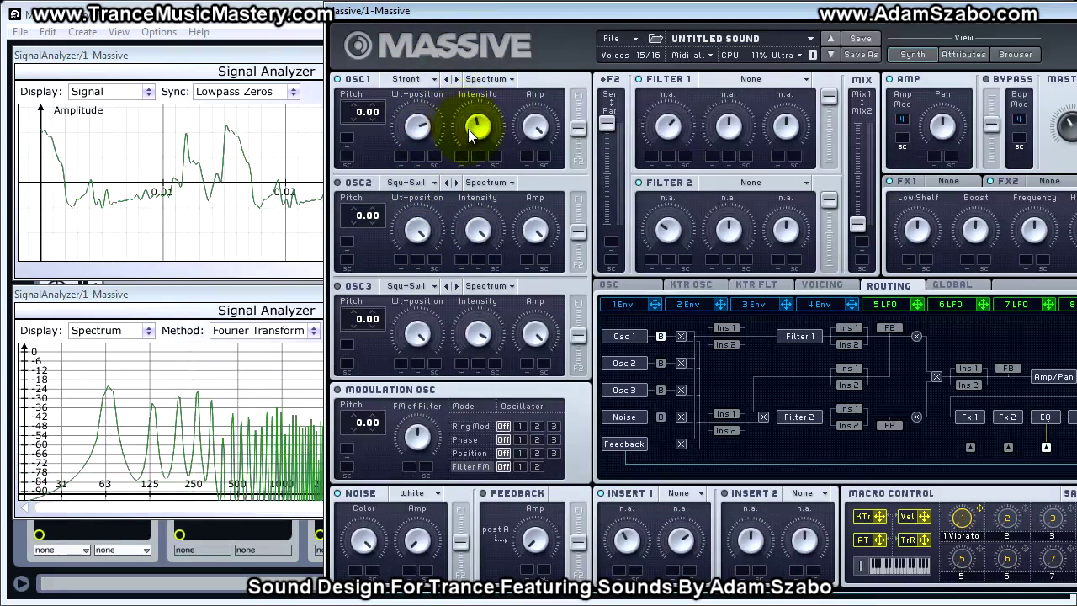
drag(466, 96, 438, 194)
drag(477, 126, 472, 4)
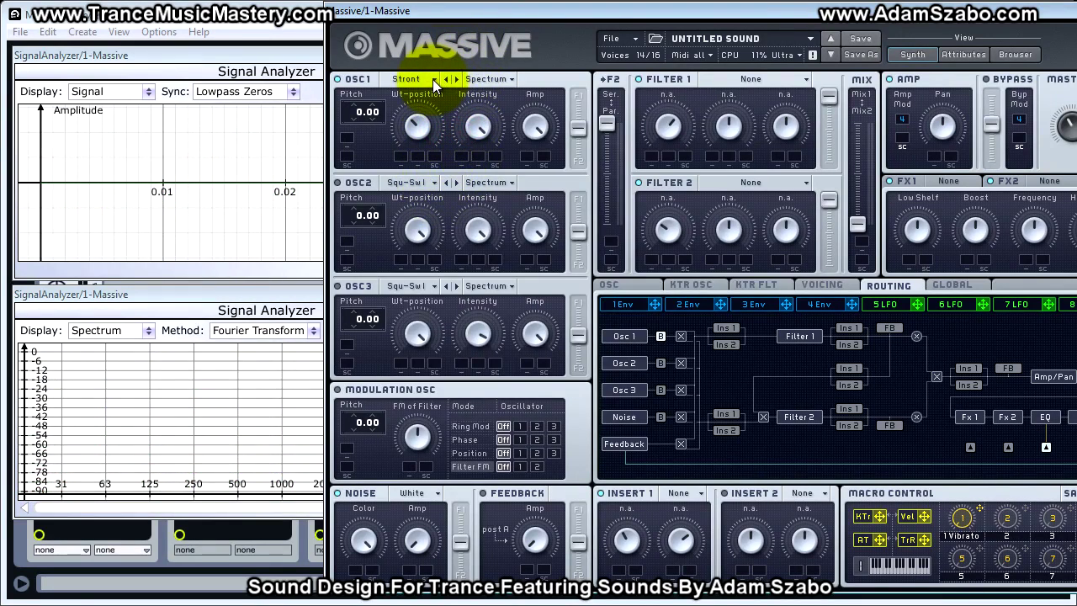
Set Osc 1's wavetable to Additivmix V and sweep its Wt-position.
click(432, 78)
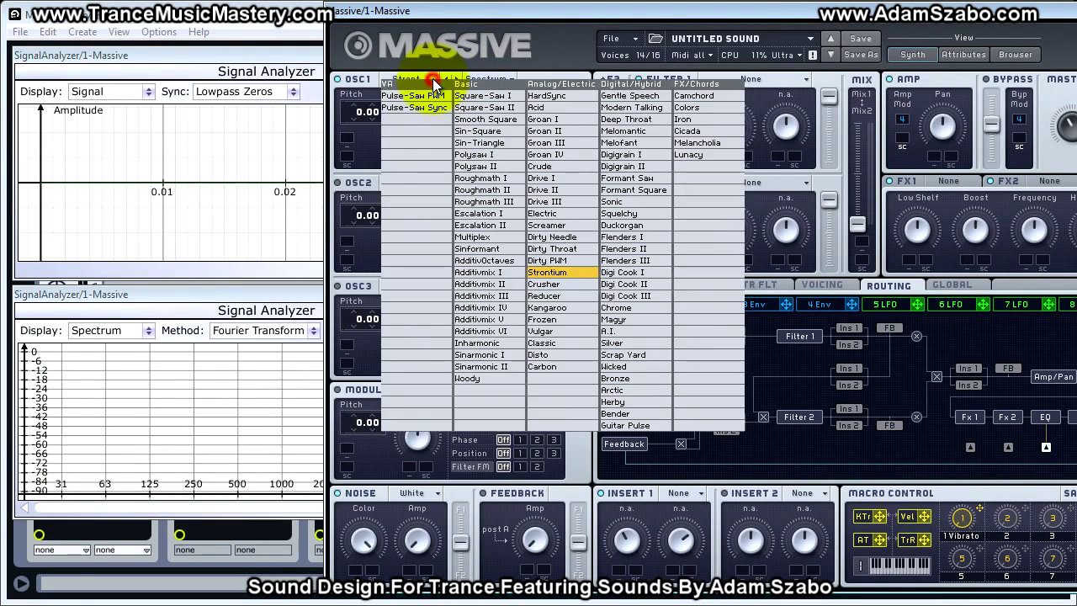
click(483, 319)
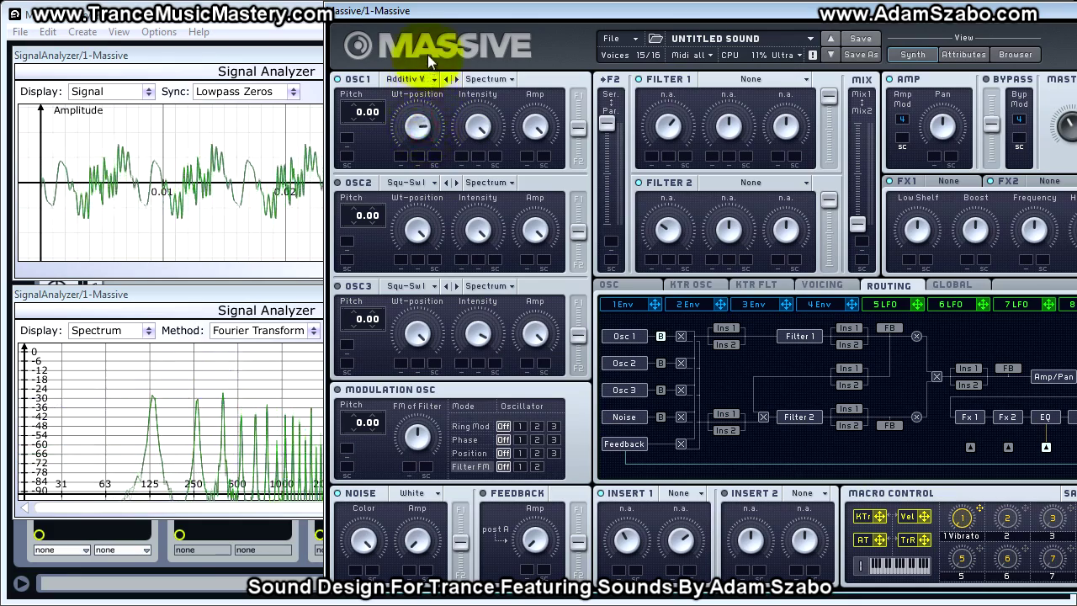
drag(477, 126, 427, 126)
mouse_move(419, 229)
mouse_down()
mouse_move(438, 256)
mouse_move(437, 236)
mouse_move(446, 288)
mouse_up()
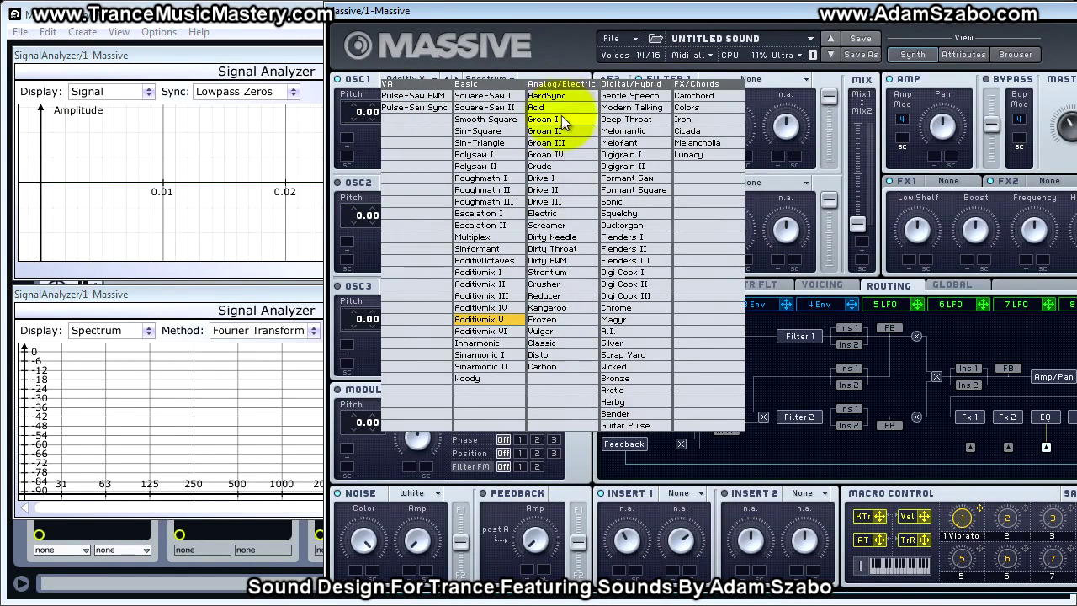
Set Osc 1's wavetable to Acid and try its Wt-position and Intensity.
click(562, 108)
click(418, 134)
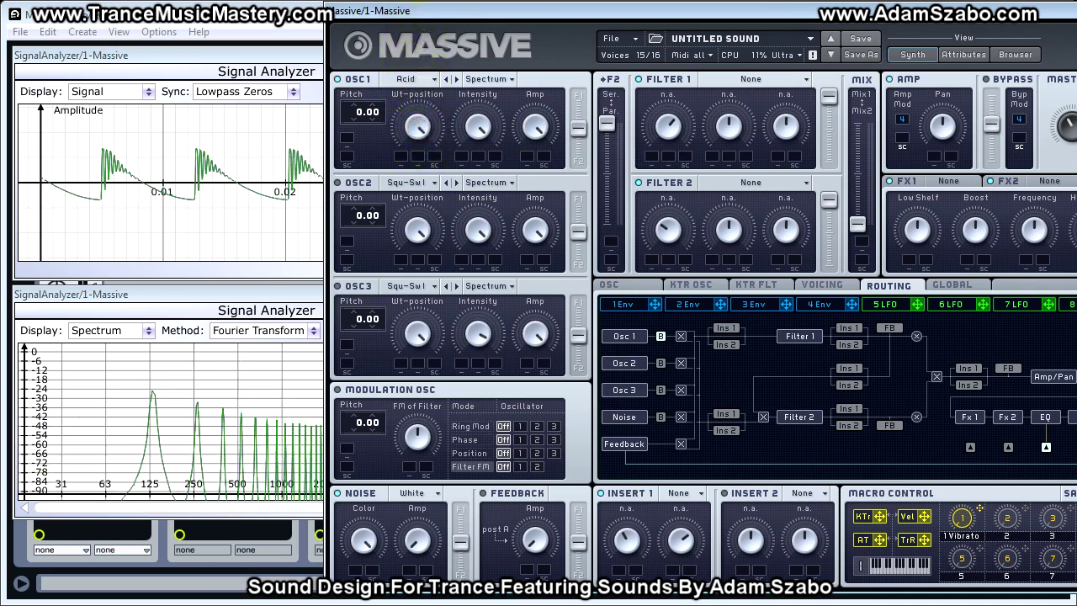
click(479, 127)
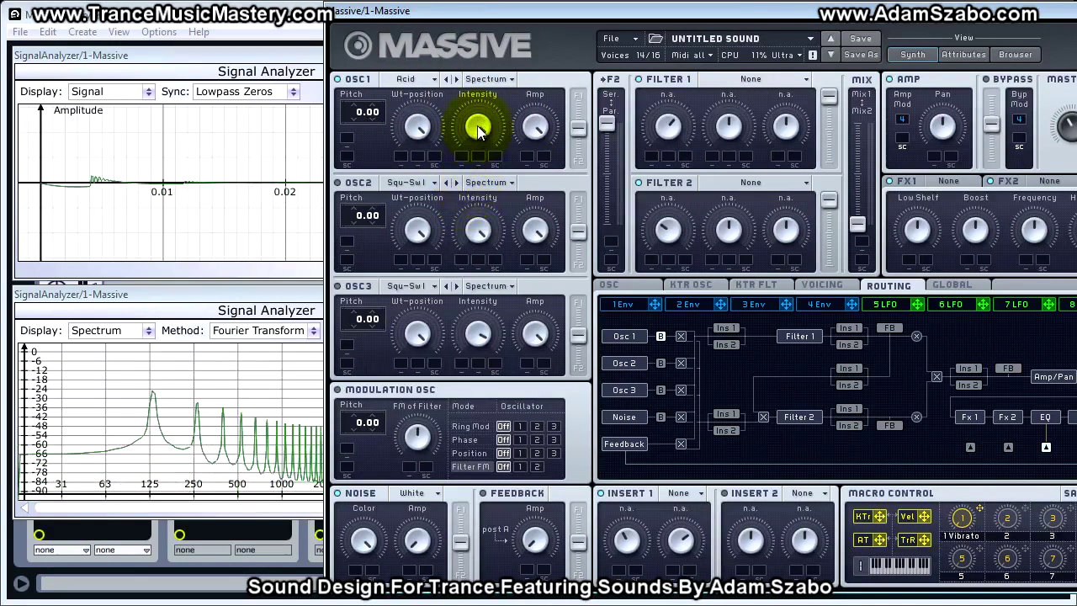
click(423, 126)
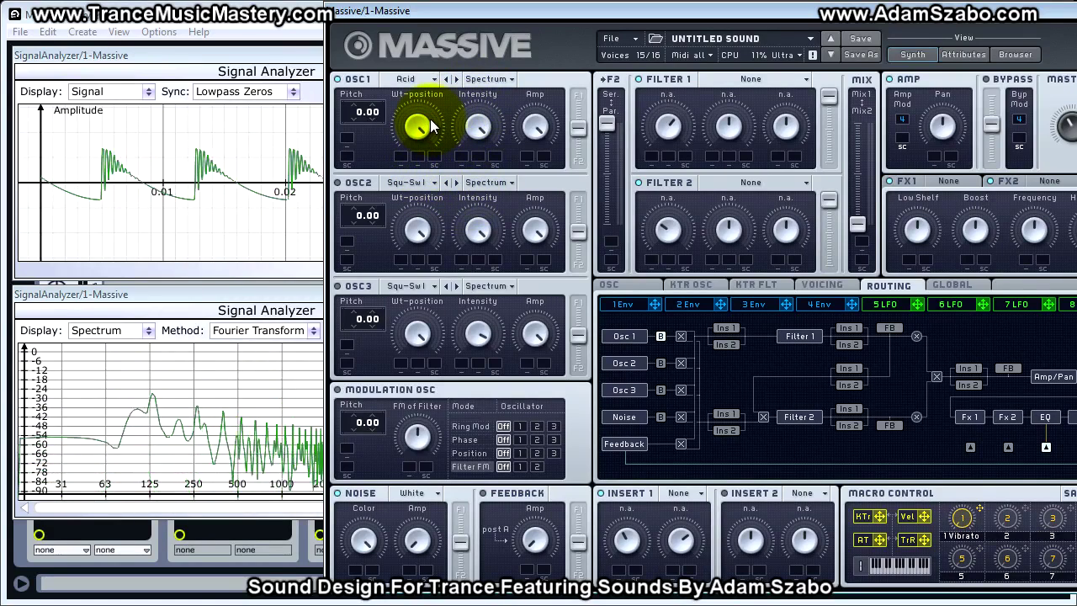
Set Osc 1's wavetable to Screamer and sweep its Wt-position down and back up.
click(424, 81)
click(562, 229)
drag(423, 154, 436, 268)
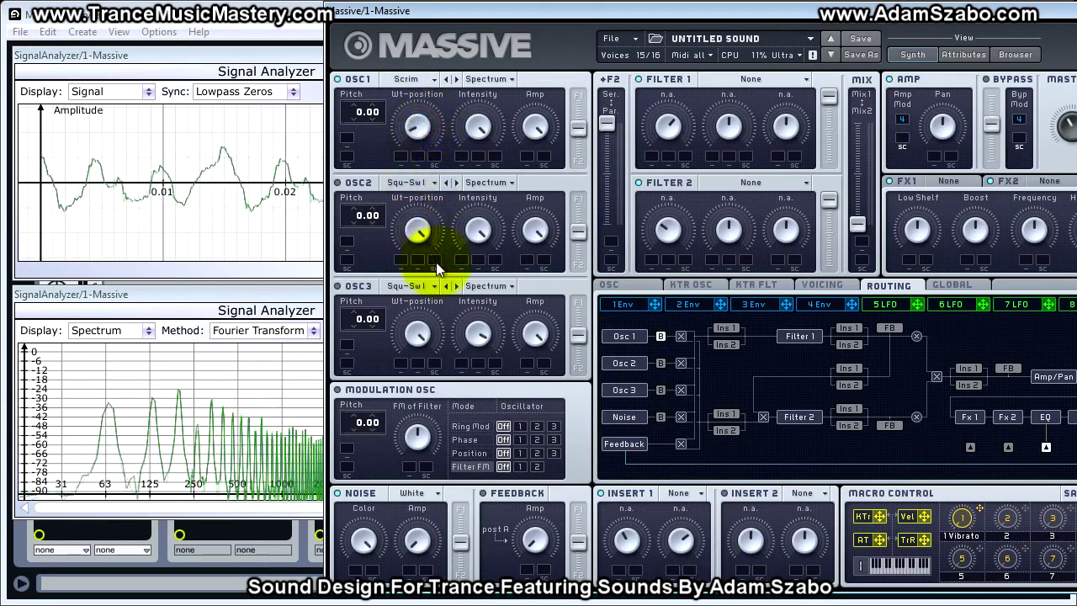
drag(428, 185, 470, 94)
Try the Kangaroo and Modern Talking wavetables on Osc 1, varying the Wt-position of each.
click(431, 80)
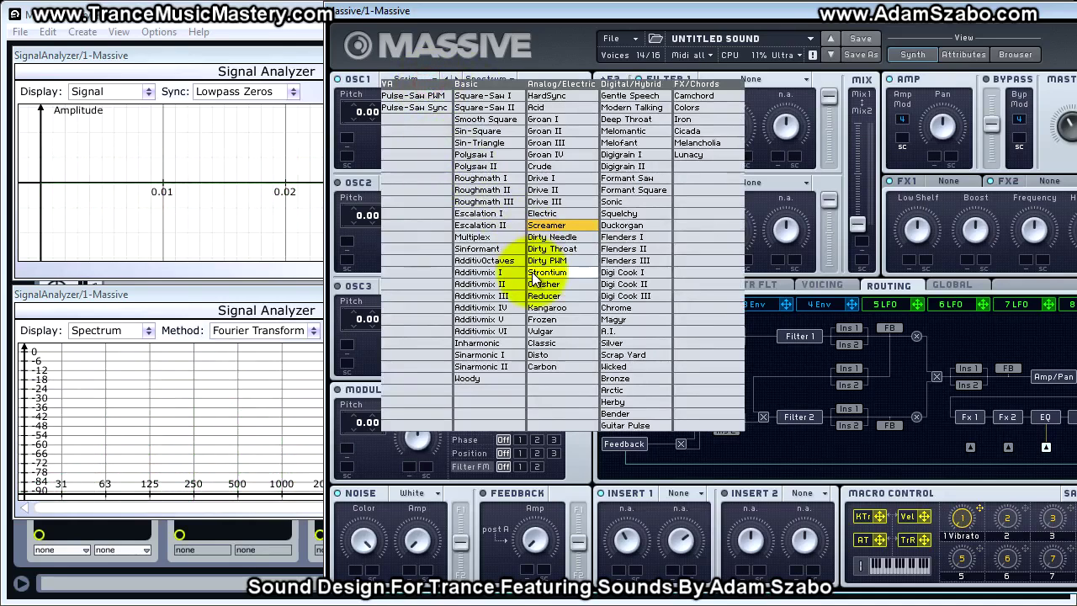
click(562, 309)
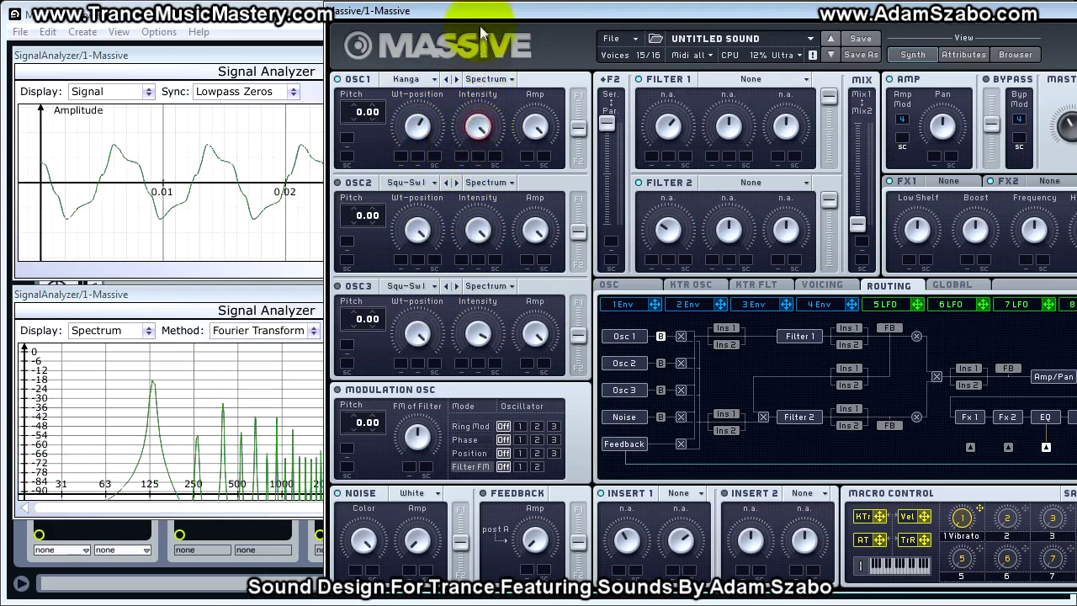
click(410, 79)
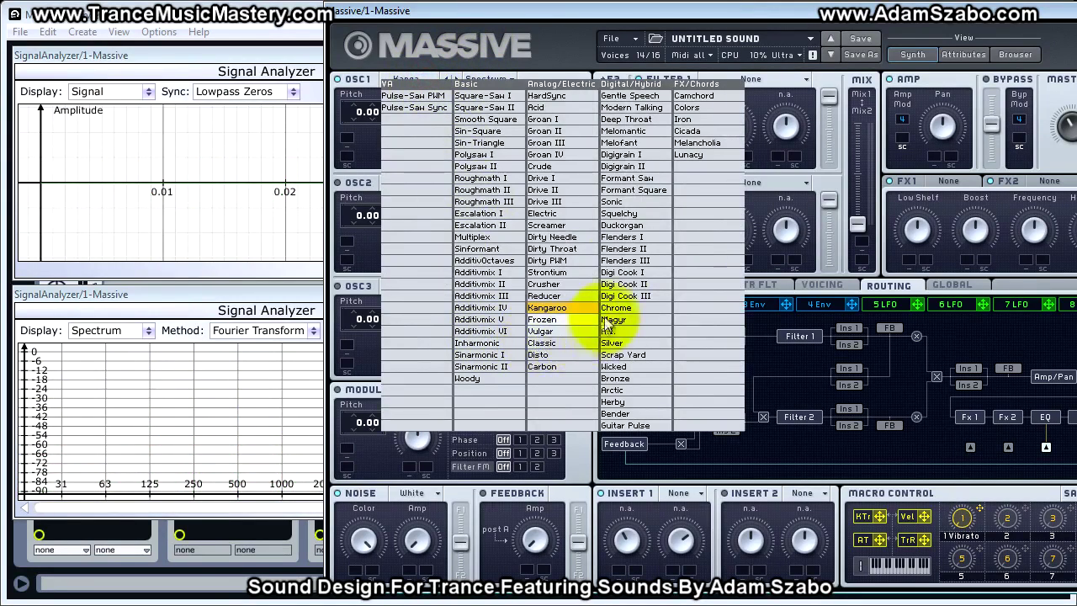
click(643, 110)
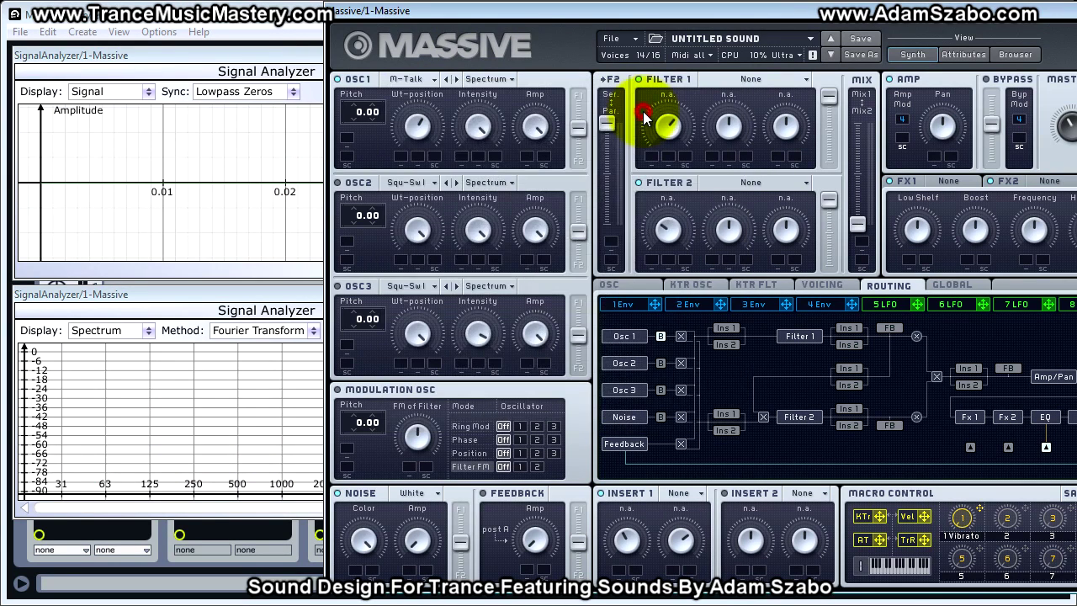
click(424, 128)
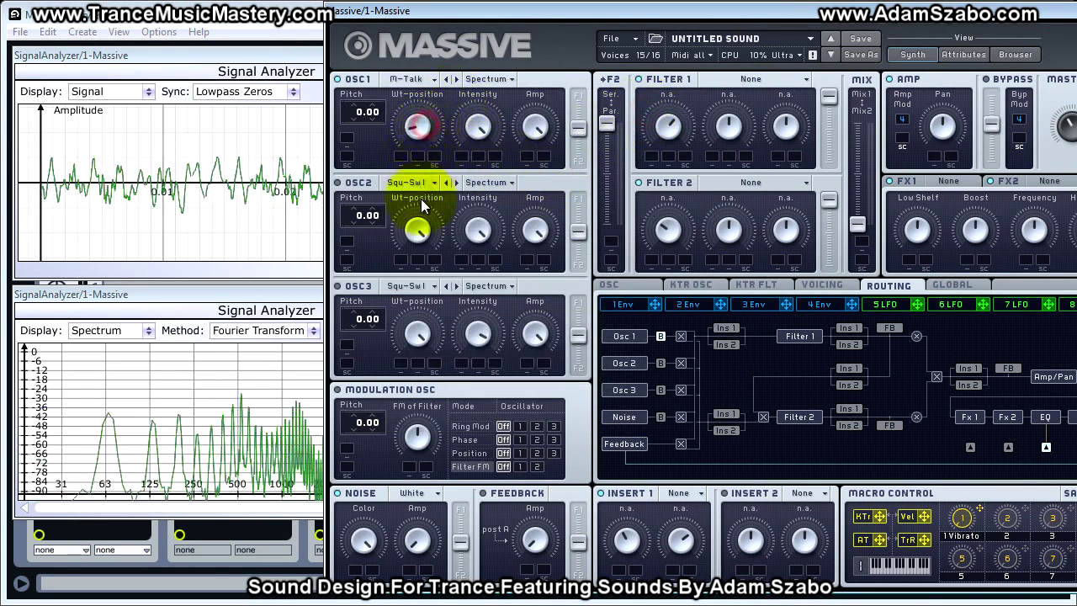
drag(415, 126, 420, 158)
Set Osc 1's wavetable to Square-Saw I and vary its Wt-position and Intensity.
click(431, 78)
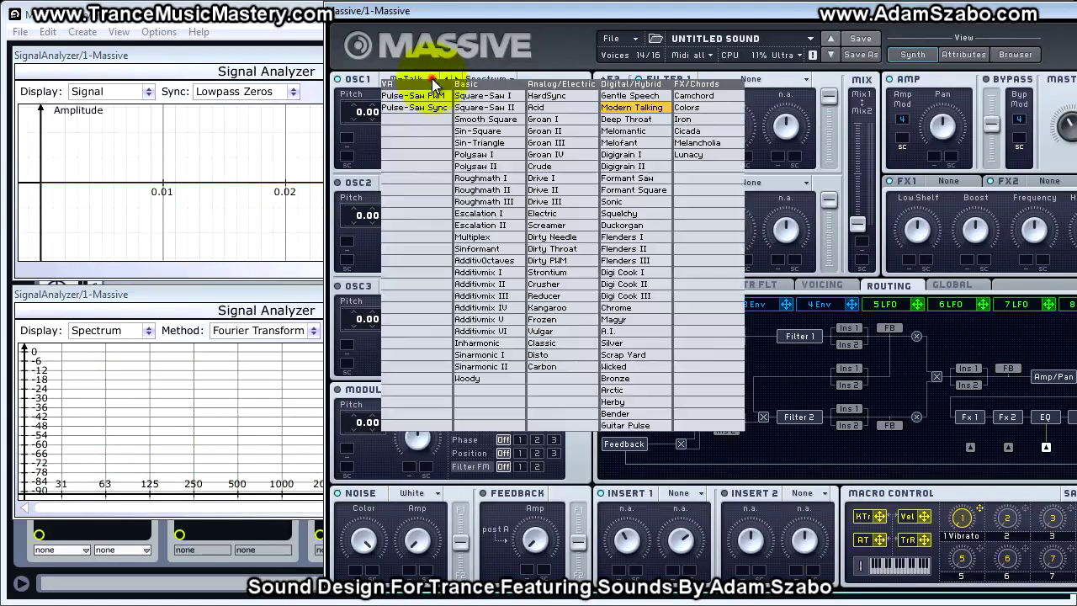
click(495, 98)
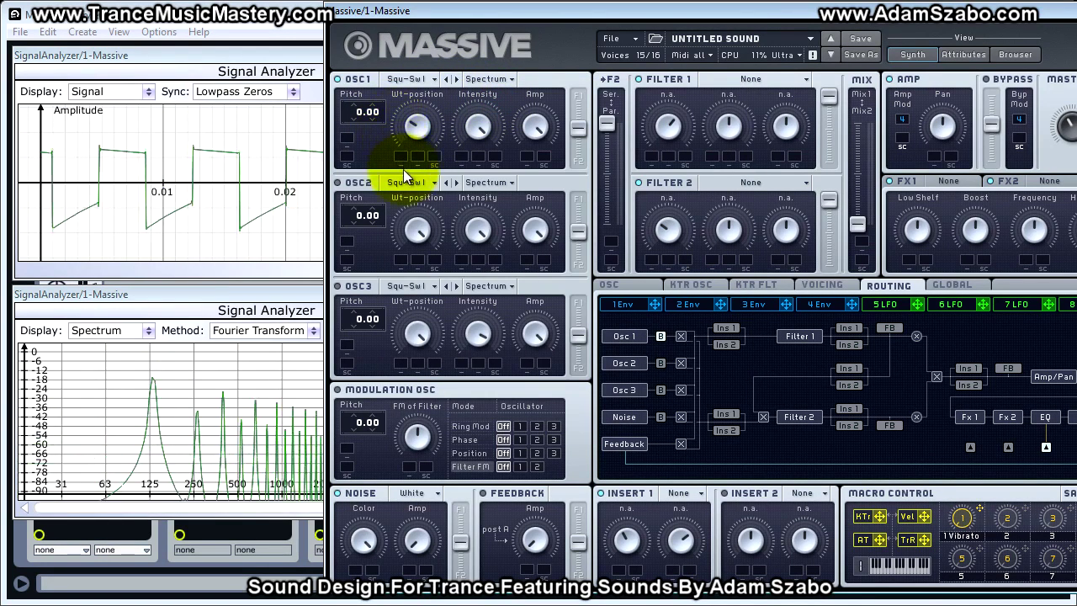
mouse_move(414, 128)
mouse_down()
mouse_move(421, 217)
mouse_move(421, 124)
mouse_up()
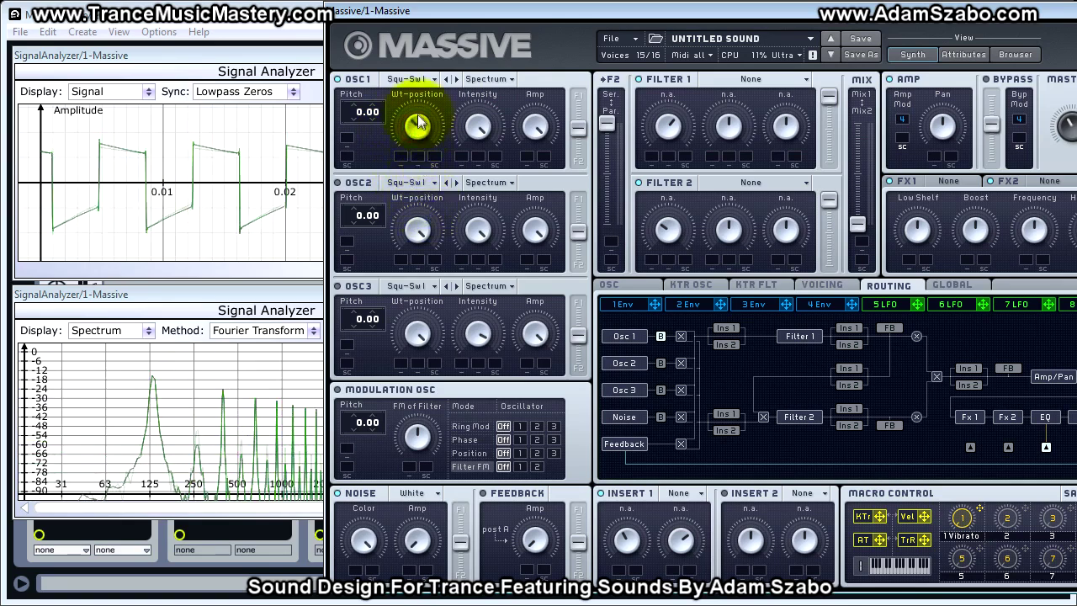
drag(420, 125, 421, 135)
drag(475, 126, 461, 128)
Try the Square-Saw II and Smooth Square wavetables on Osc 1, lowering the Wt-position to minimum.
click(427, 80)
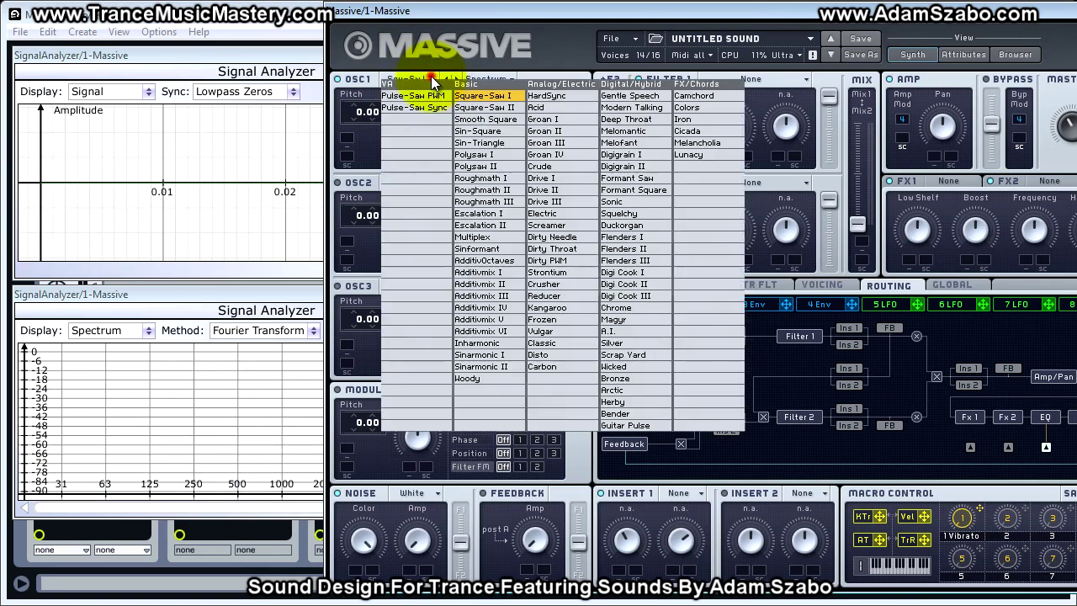
click(473, 108)
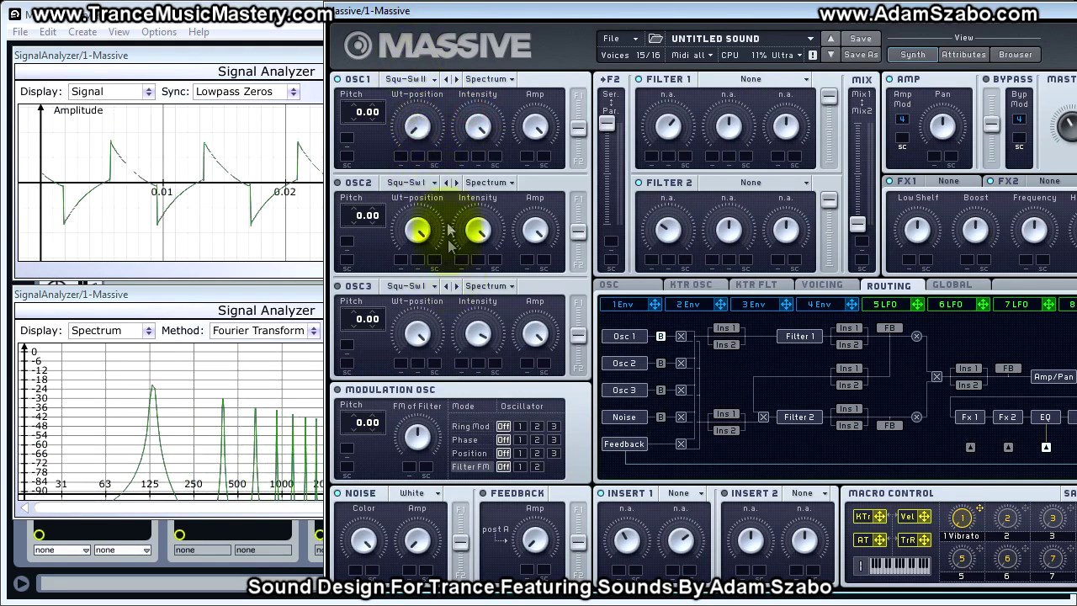
click(420, 80)
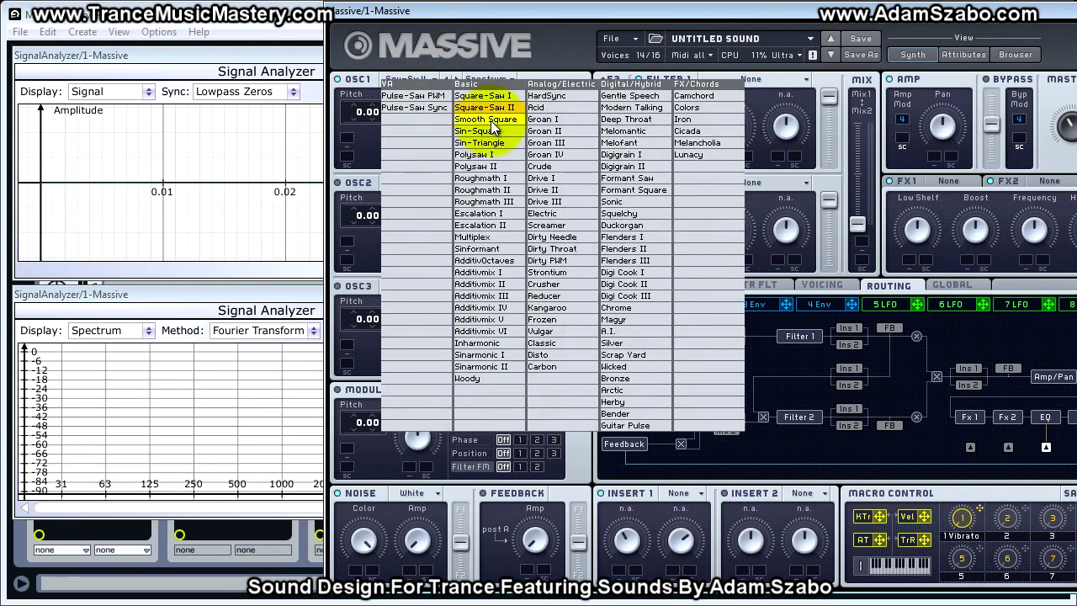
click(482, 120)
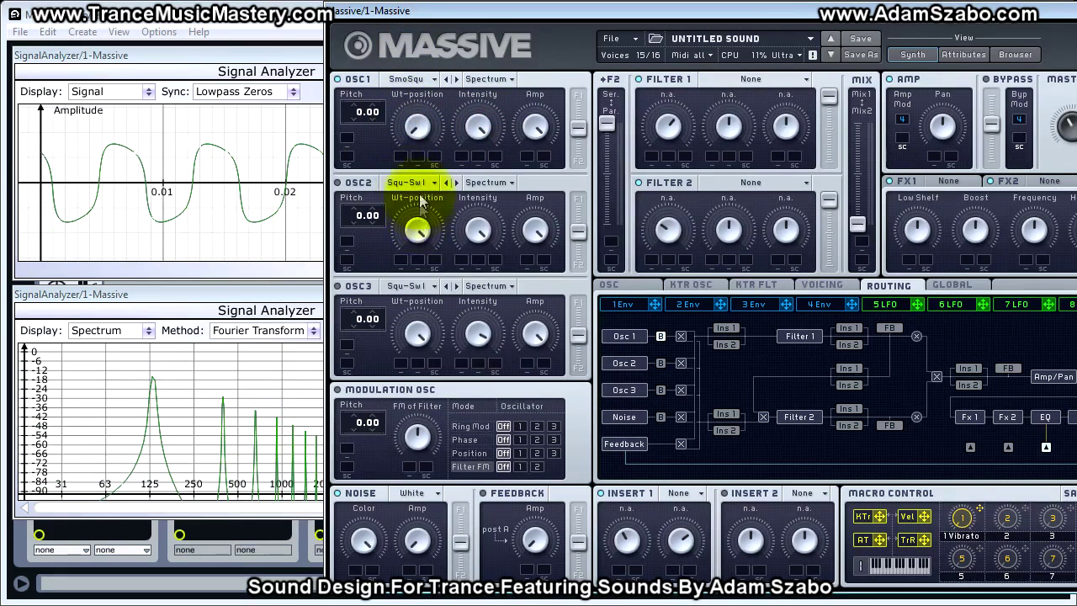
Set Osc 1's wavetable to Sin-Square and raise its Wt-position to maximum.
click(413, 80)
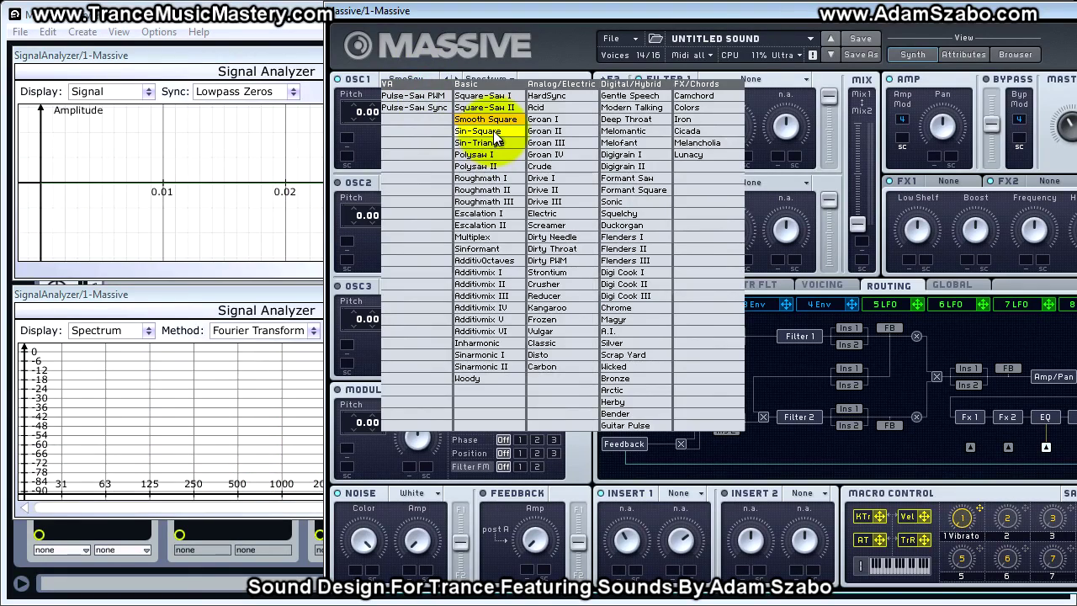
click(477, 132)
drag(426, 129, 411, 62)
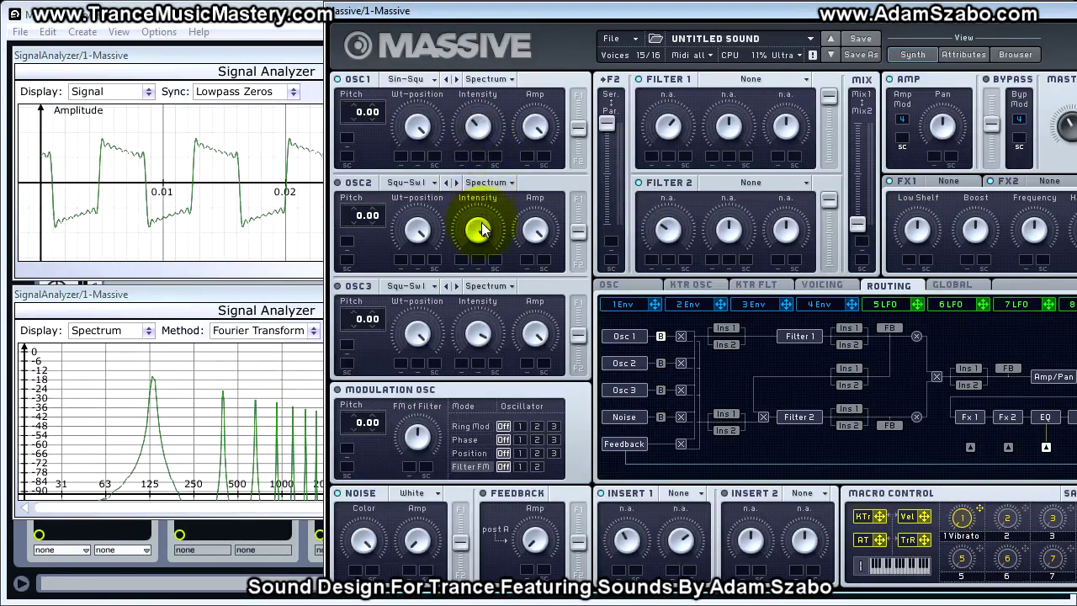
Set Osc 1's wavetable to Sin-Triangle and sweep its Wt-position and Intensity.
click(421, 80)
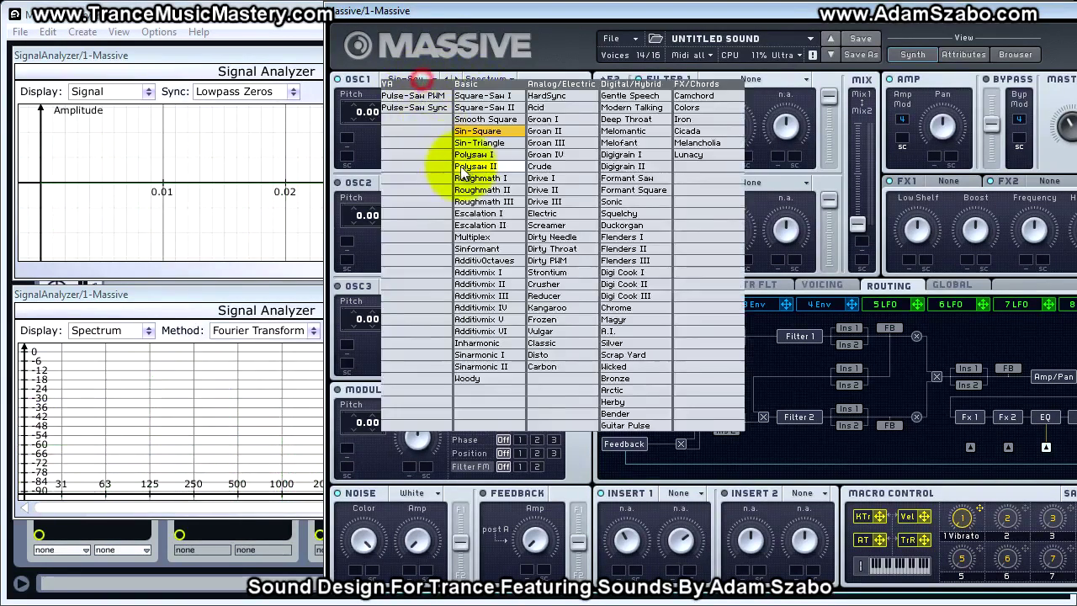
click(488, 144)
drag(420, 125, 421, 337)
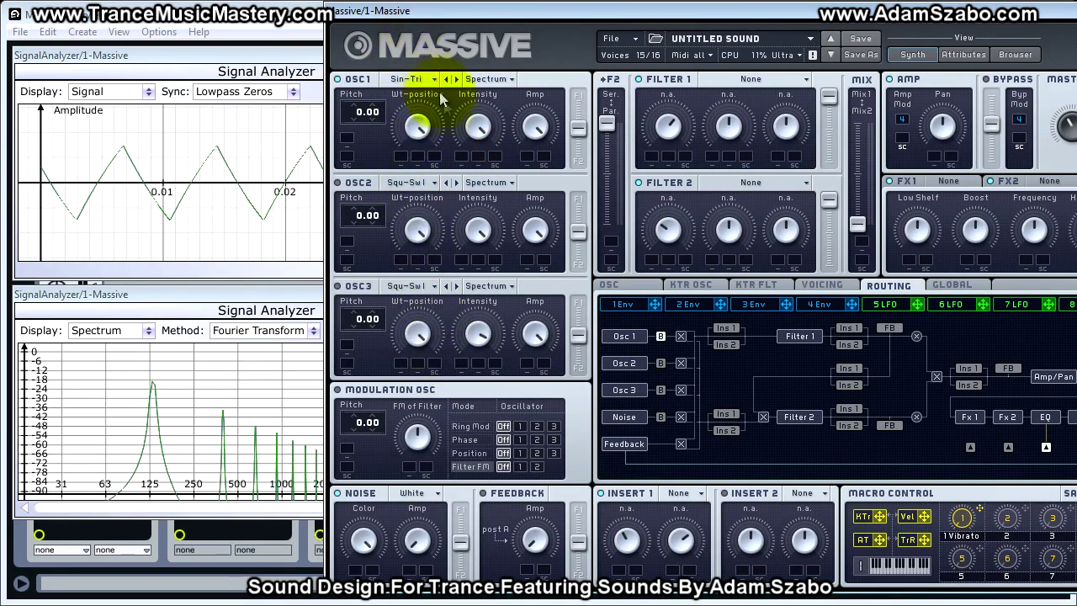
drag(474, 121, 484, 289)
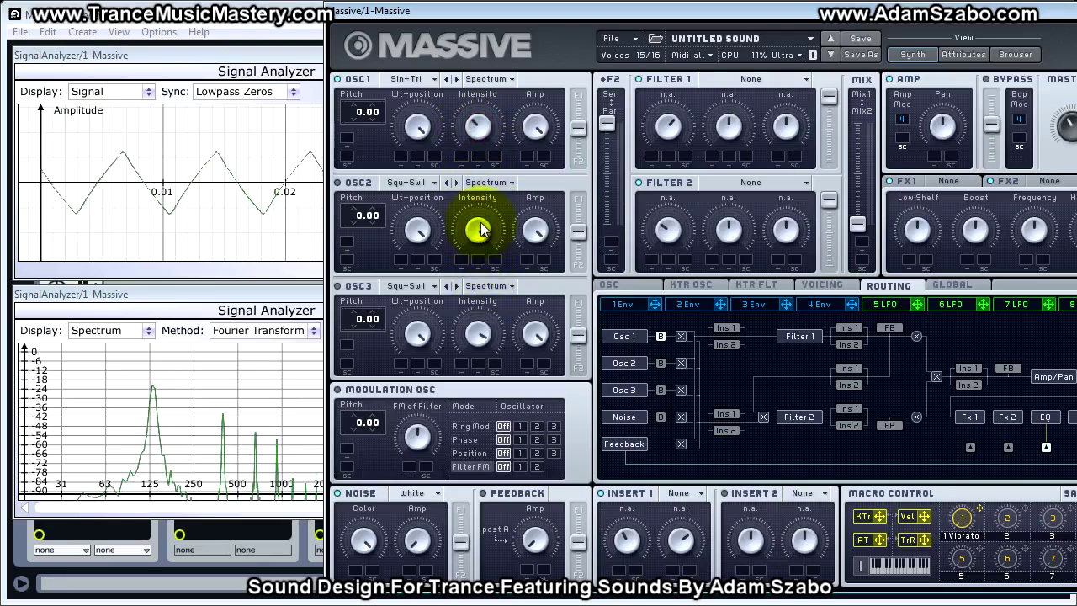
Set Osc 1's wavetable to Polysaw I, sweep its Wt-position and Intensity, and return both to maximum.
click(429, 80)
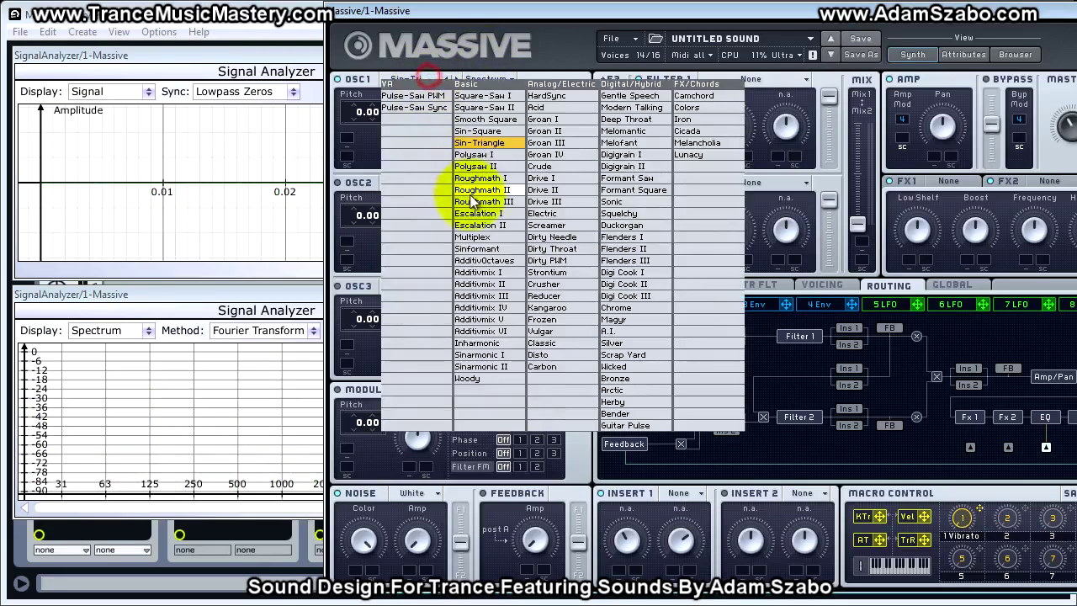
click(487, 155)
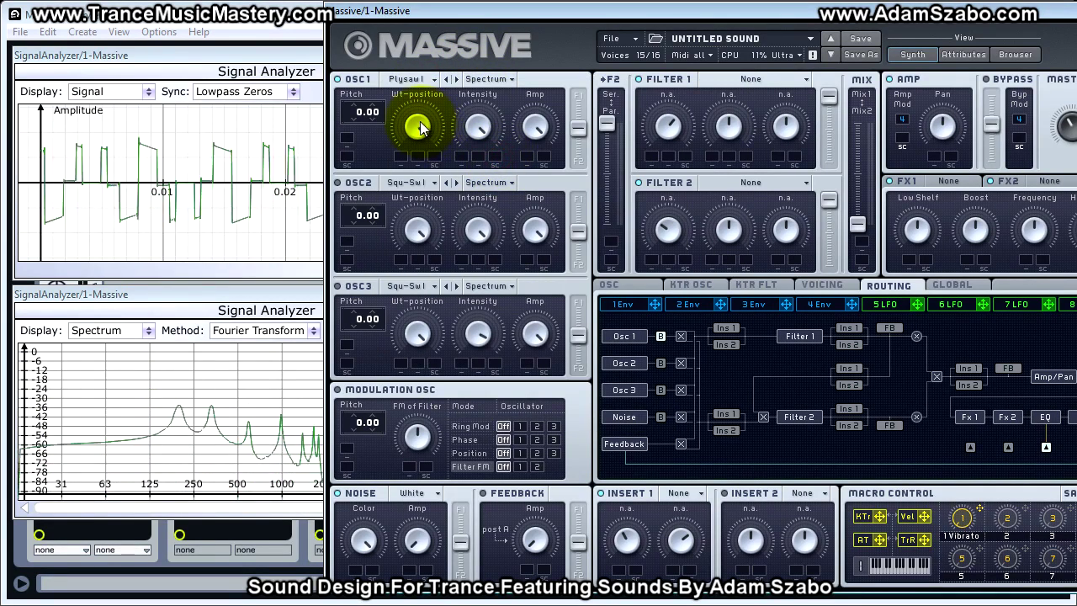
mouse_move(421, 128)
mouse_down()
mouse_move(421, 208)
mouse_move(420, 113)
mouse_up()
click(477, 122)
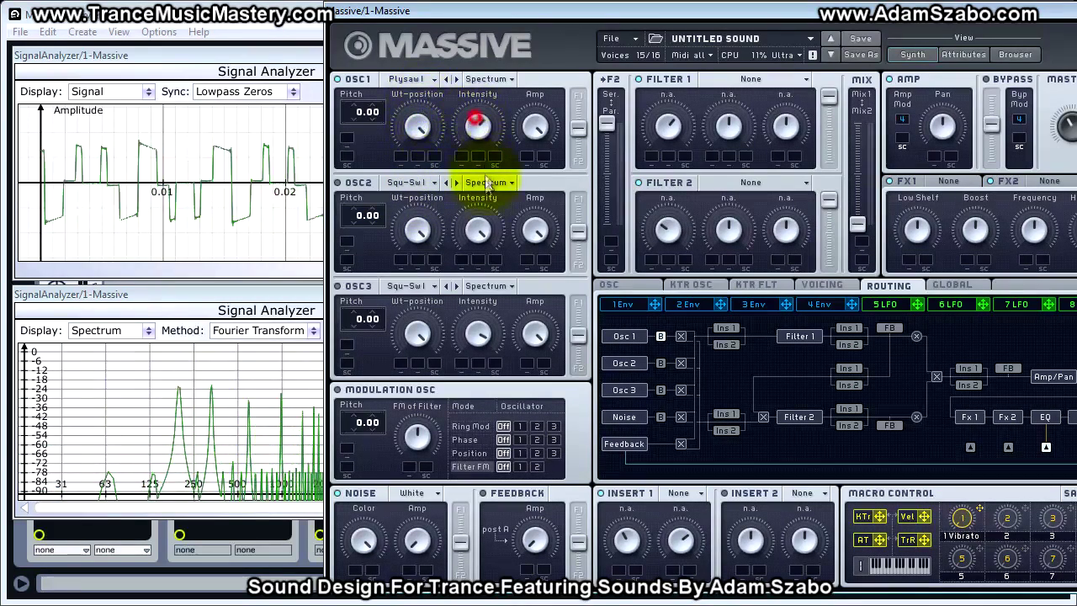
drag(418, 123, 421, 180)
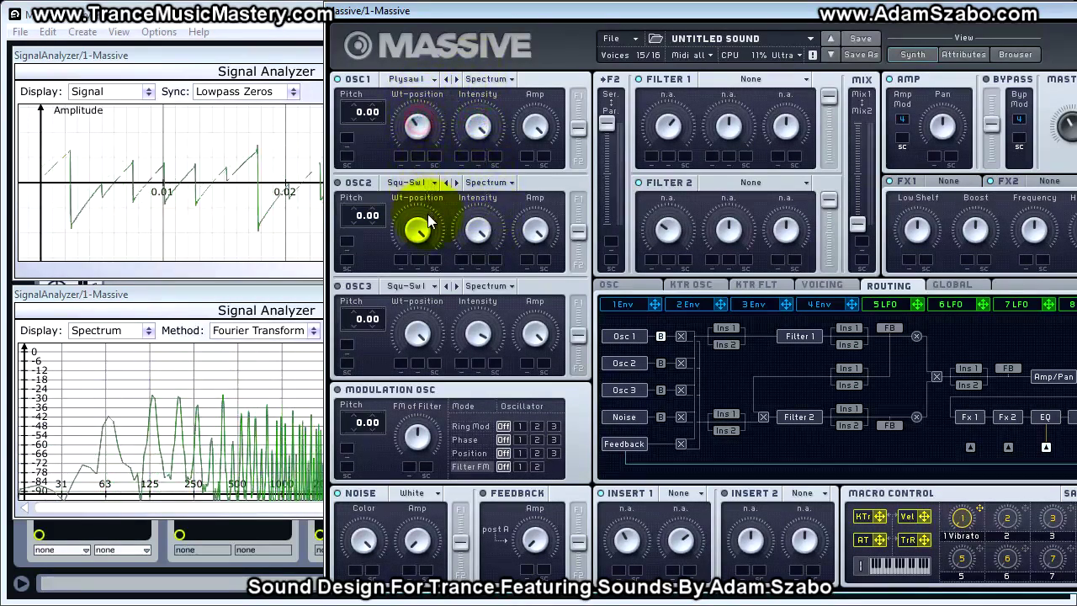
drag(424, 139, 427, 101)
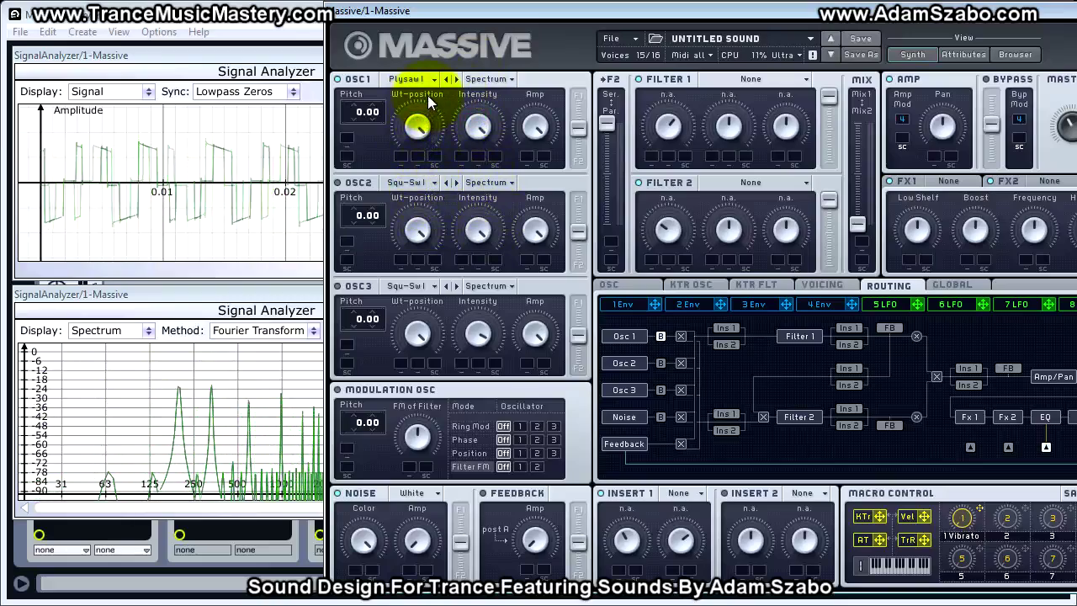
Set Osc 1's wavetable to Polysaw II and sweep its Wt-position and Intensity.
click(411, 79)
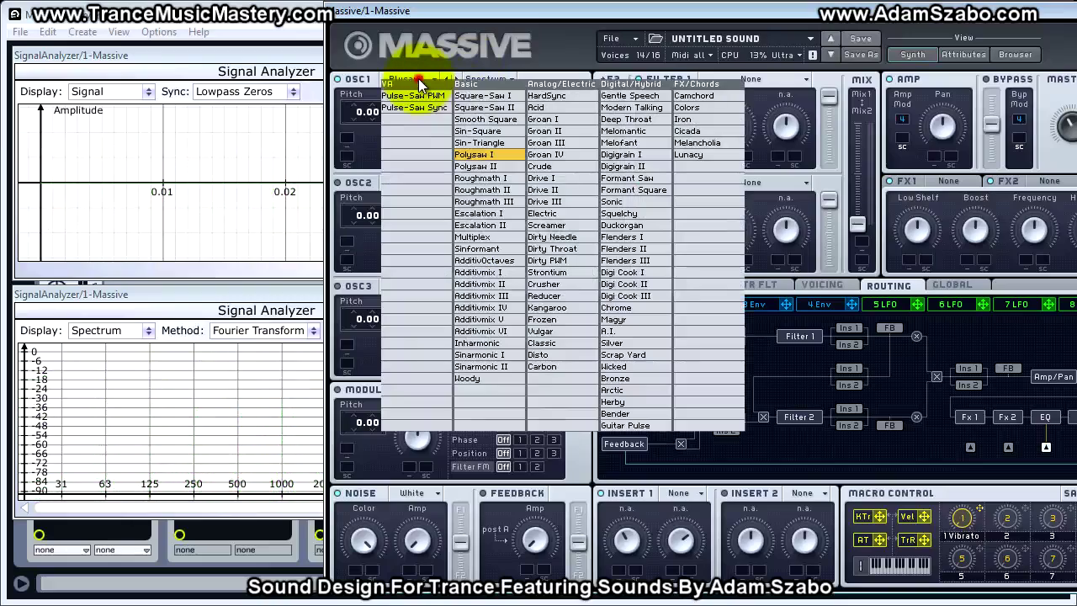
click(470, 171)
click(417, 126)
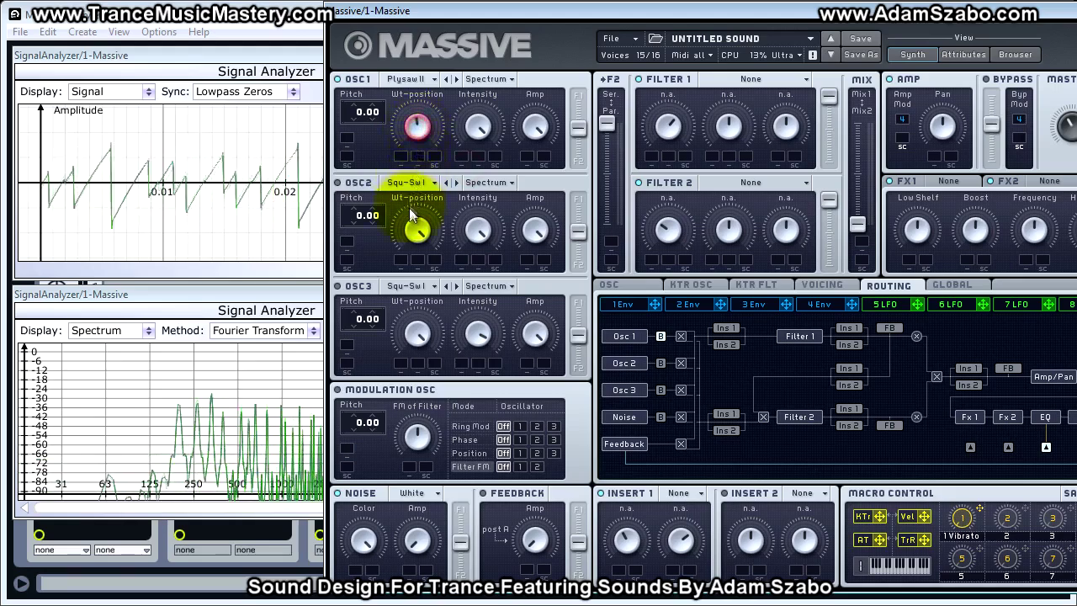
drag(477, 126, 474, 228)
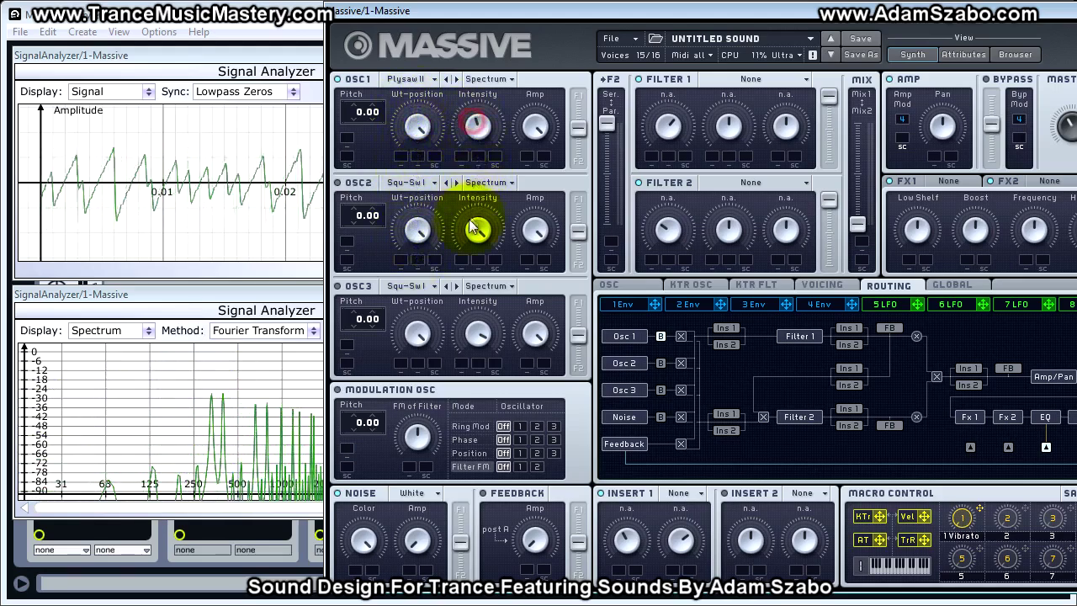
Try the Pulse-Saw PWM wavetable on Osc 1 and sweep its Pulse Width.
click(412, 81)
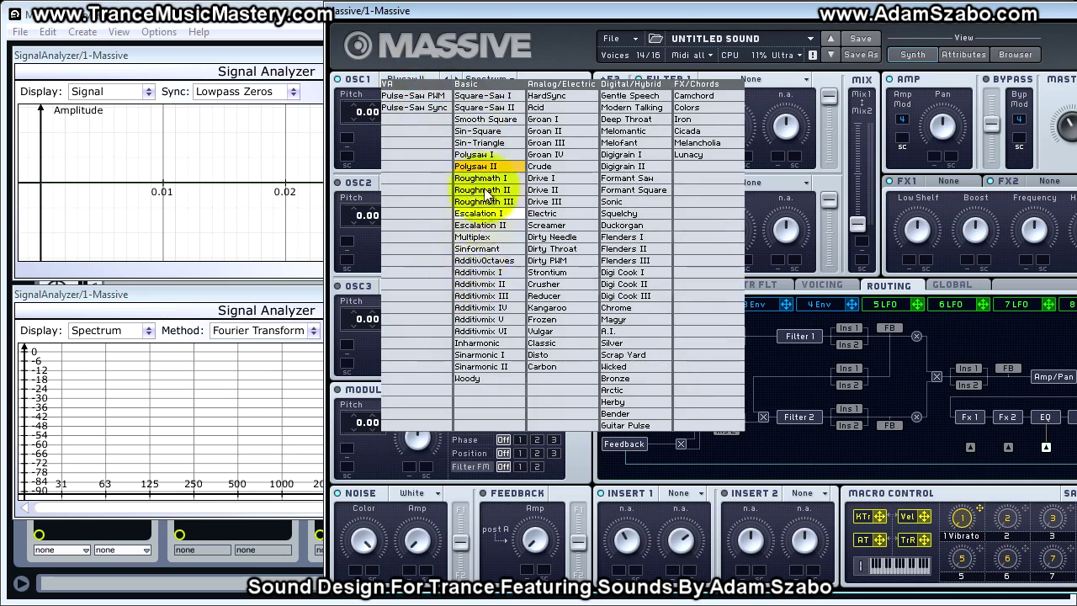
click(424, 98)
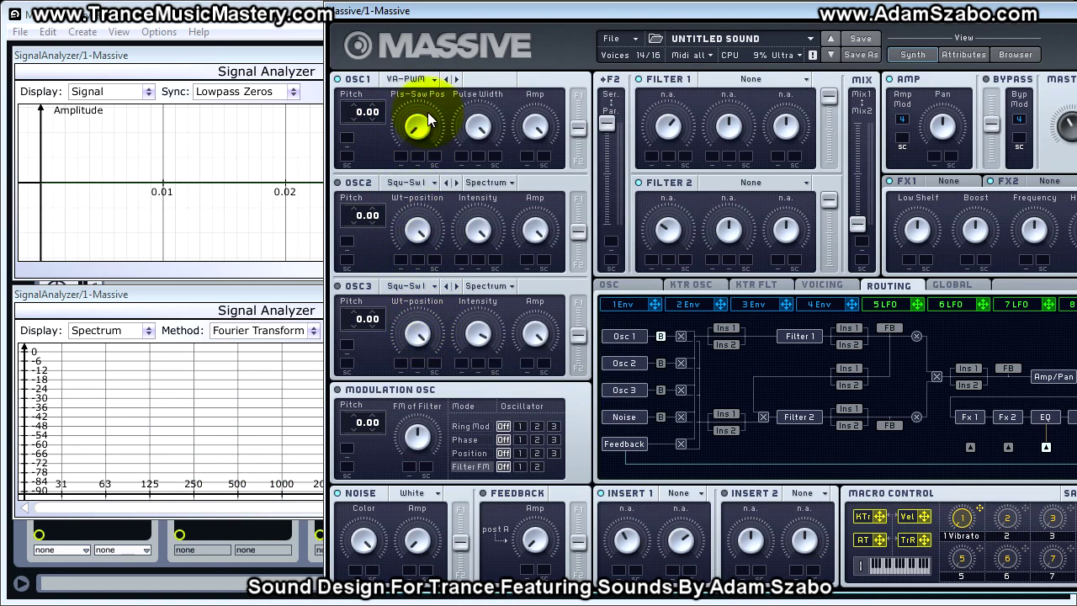
drag(478, 127, 425, 158)
Set Osc 1's wavetable to Pulse-Saw Sync, lower the Sync amount, and keep Pls-Saw Pos at minimum.
click(412, 78)
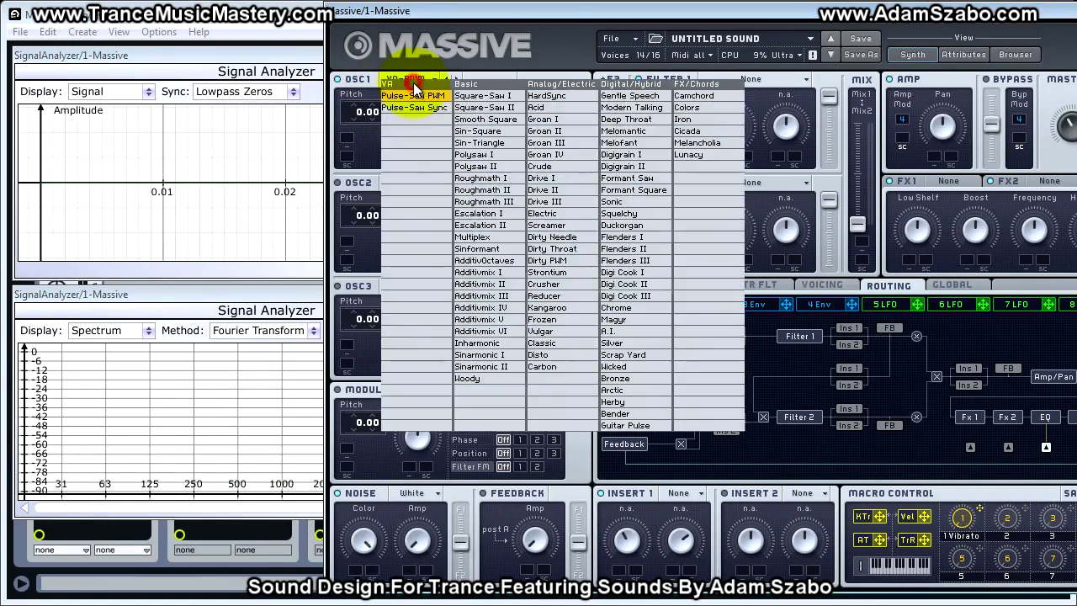
click(424, 107)
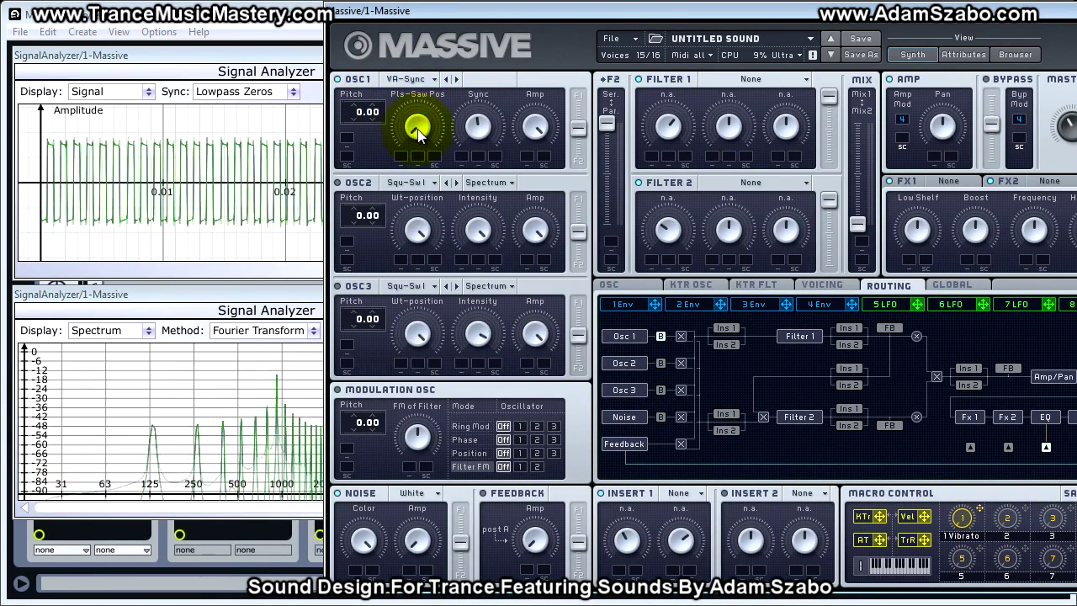
drag(476, 126, 464, 184)
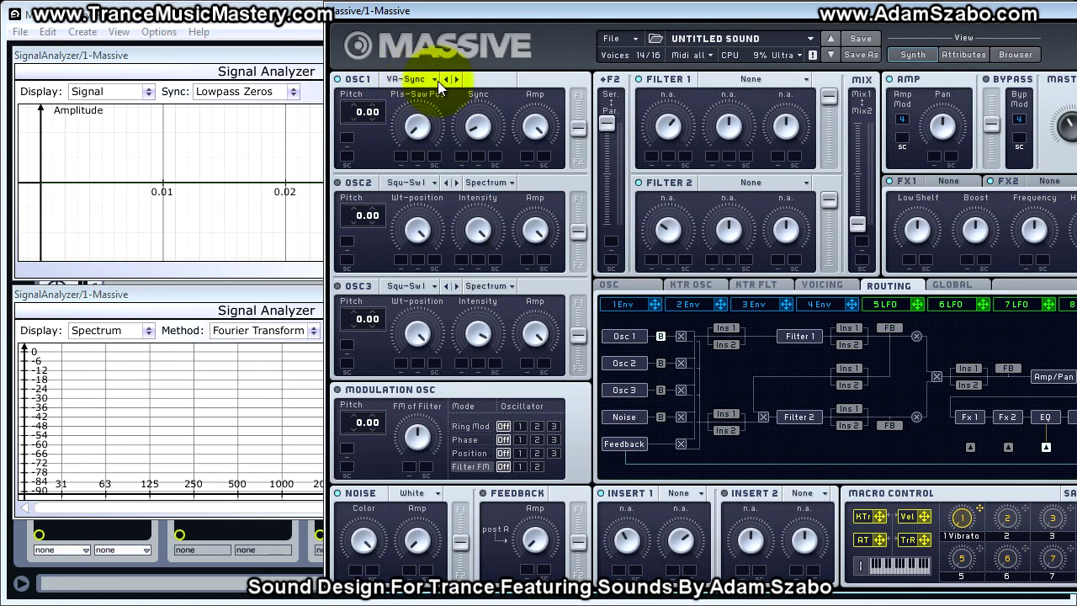
drag(422, 132, 402, 134)
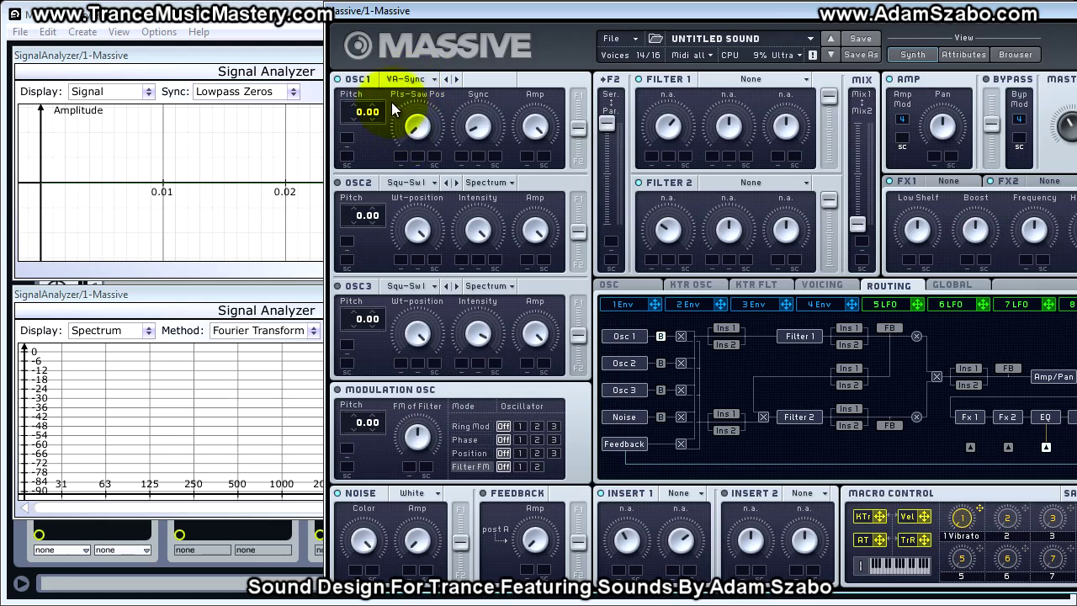
Move the Massive window fully into view and examine the oscillator page's glide, pitchbend, phase and vibrato settings.
drag(538, 18, 447, 26)
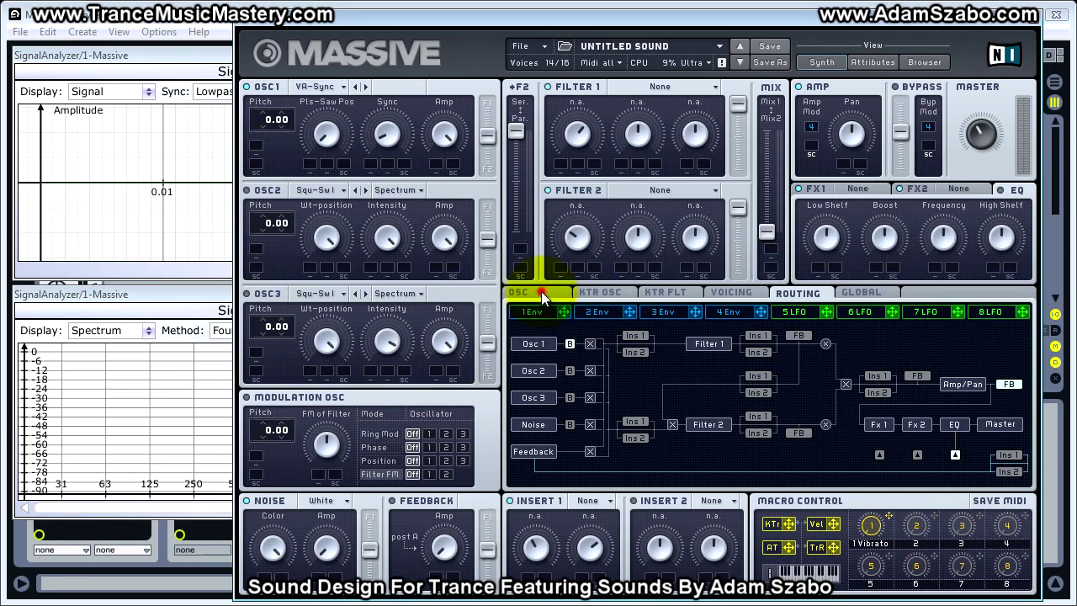
click(515, 292)
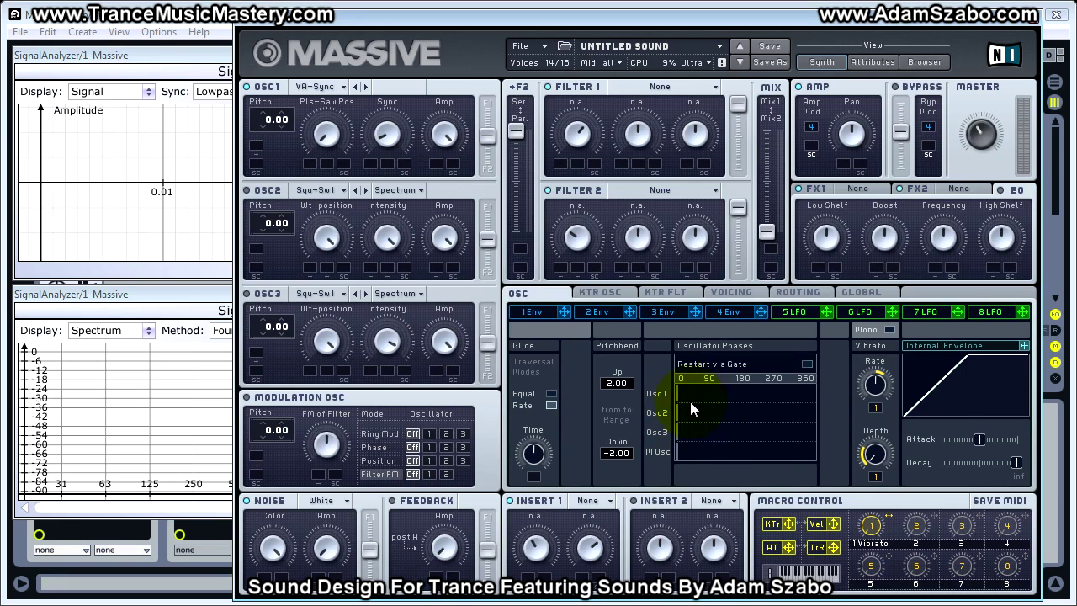
mouse_move(268, 123)
mouse_down()
mouse_move(263, 136)
mouse_move(265, 95)
mouse_move(260, 132)
mouse_move(261, 116)
mouse_up()
drag(439, 251, 618, 317)
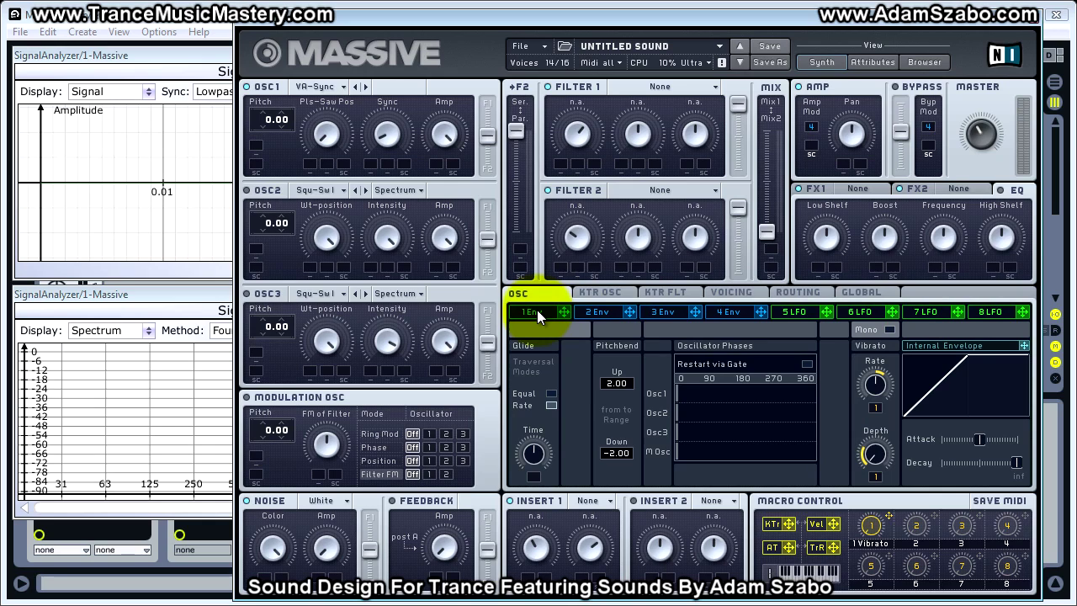
Assign envelope 1 to modulate Osc 1's pitch with an amount of 12.00.
click(740, 313)
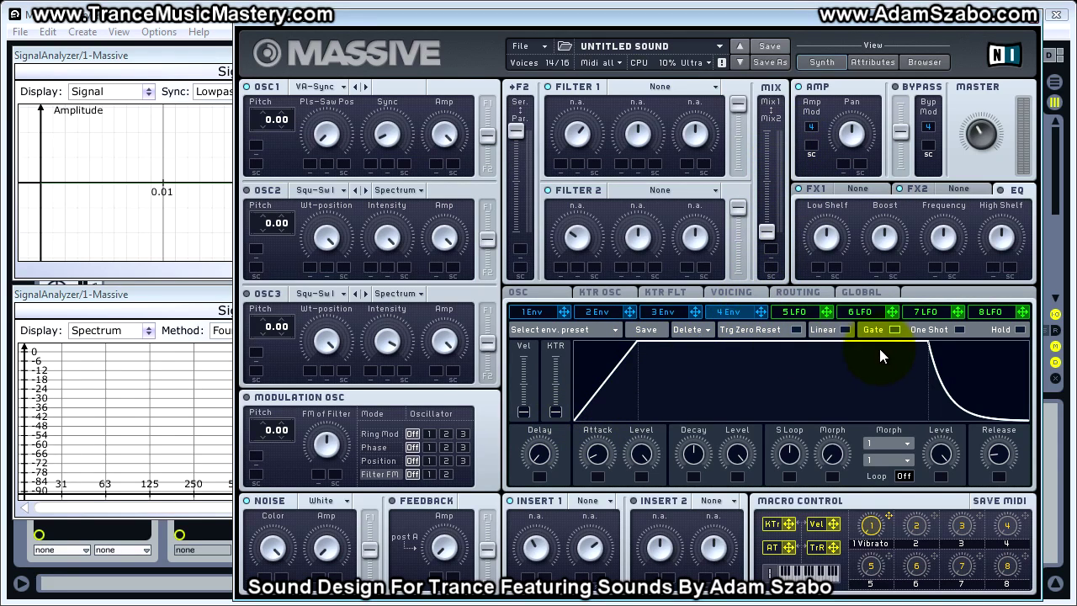
click(534, 309)
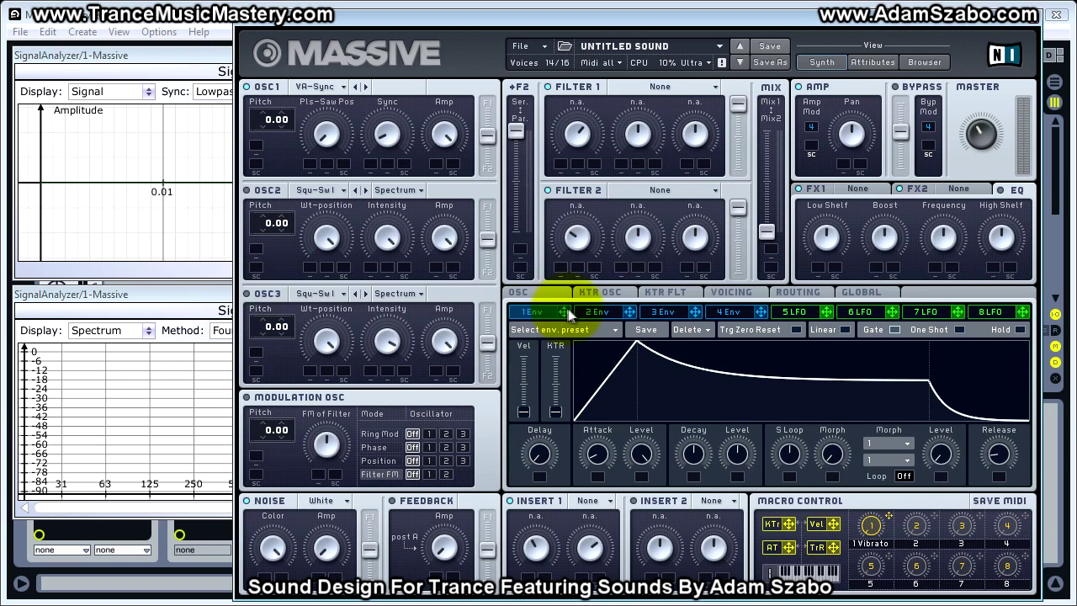
drag(568, 316, 293, 149)
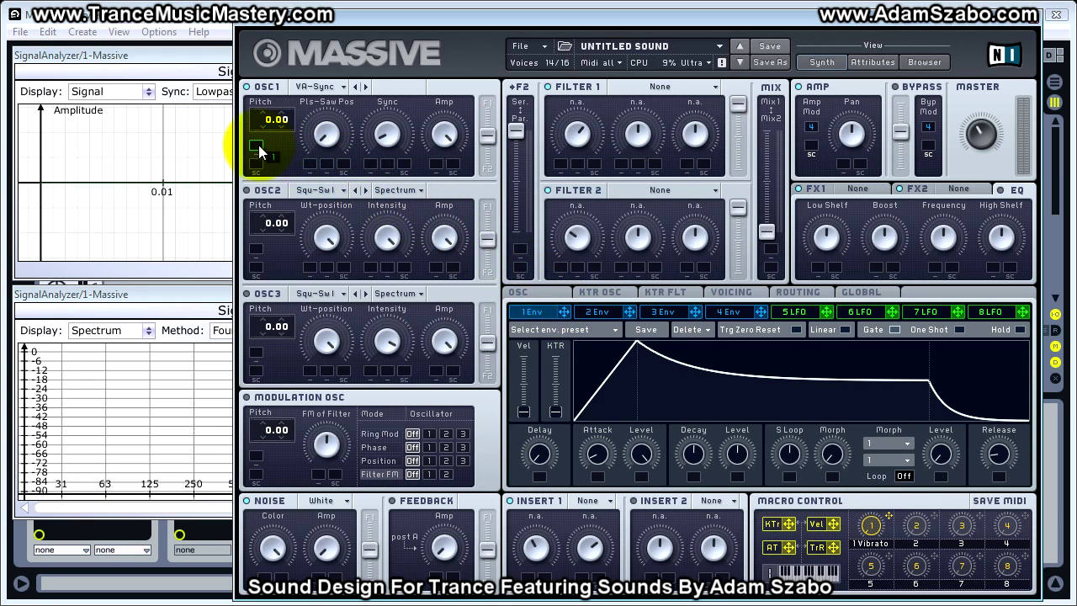
mouse_move(256, 144)
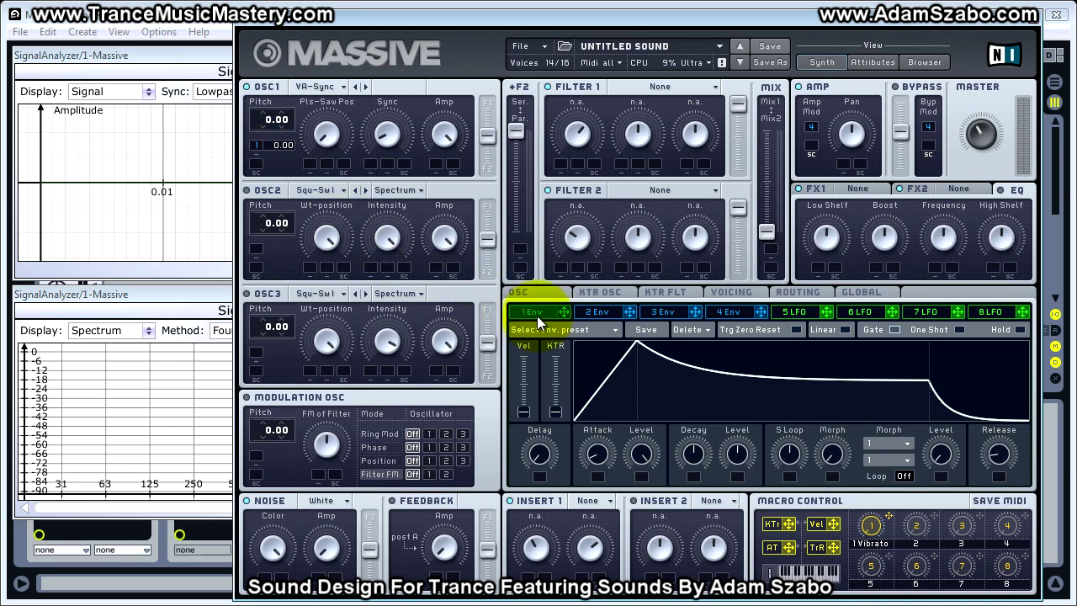
click(276, 147)
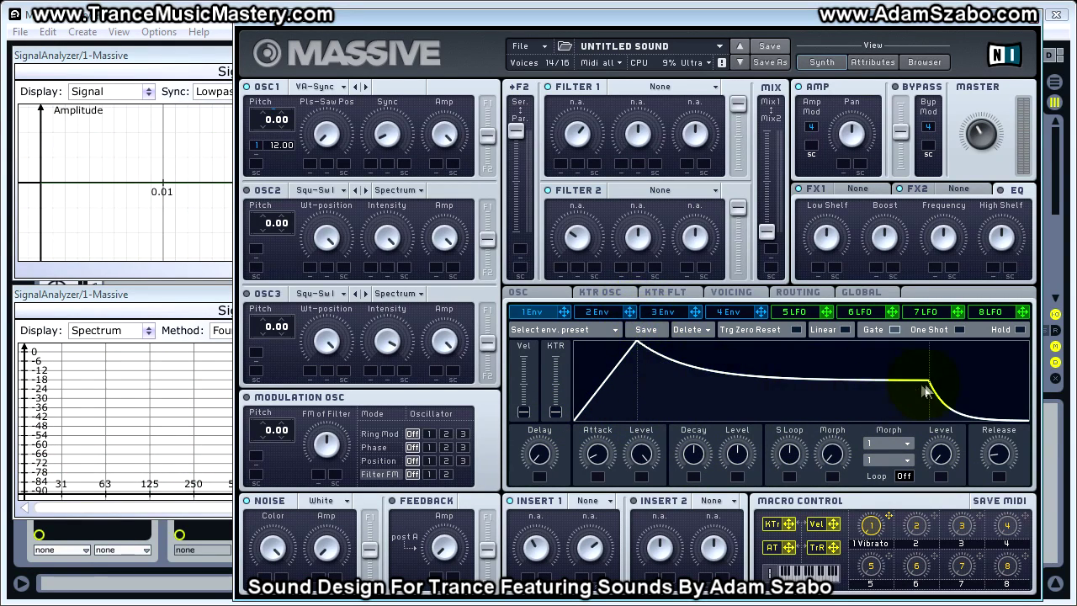
Lengthen the release times of envelope 1 and envelope 4.
drag(998, 448, 997, 455)
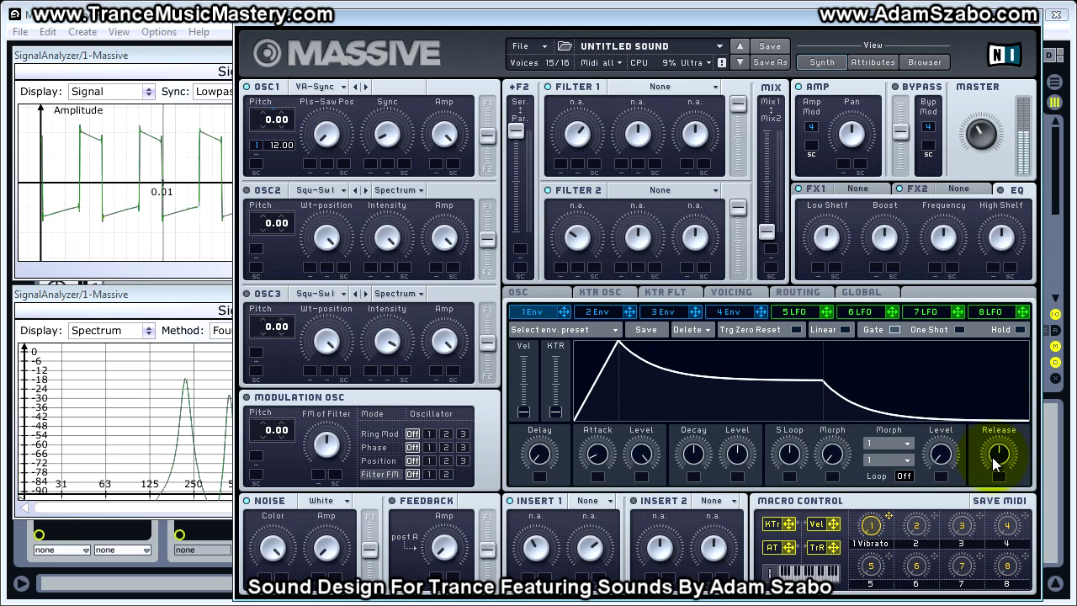
drag(999, 454, 999, 446)
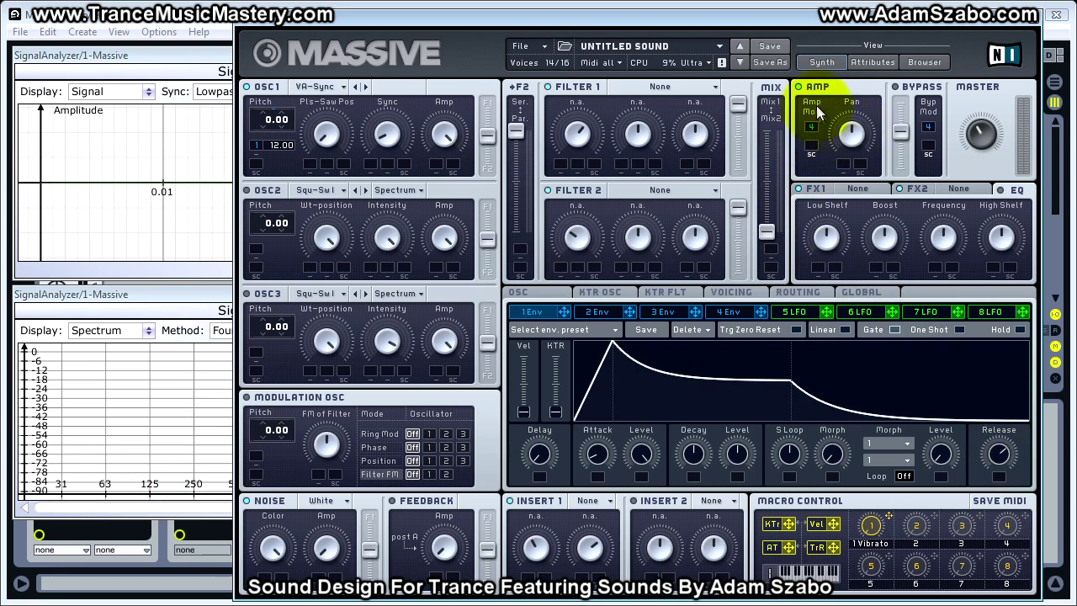
click(728, 311)
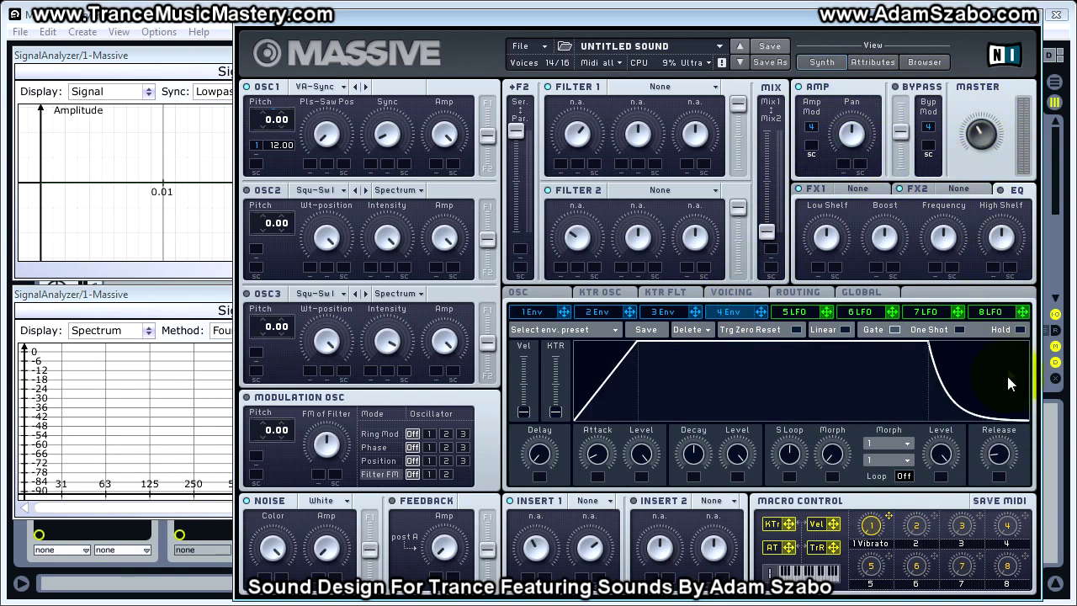
drag(1003, 454, 995, 395)
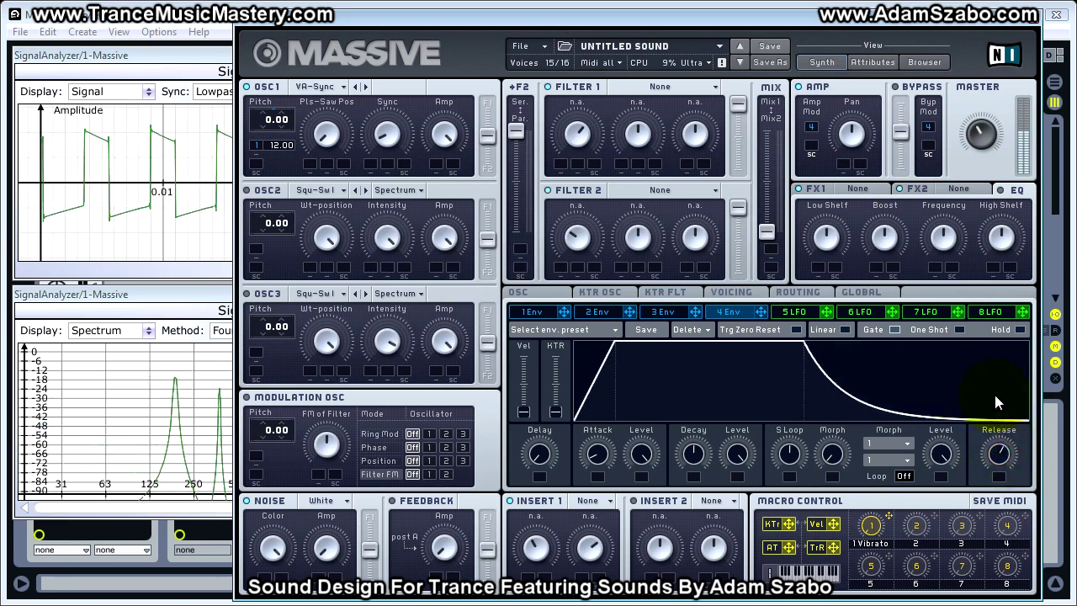
Shorten envelope 1's release and raise its decay level.
click(544, 313)
mouse_move(999, 451)
mouse_down()
mouse_move(997, 483)
mouse_move(997, 463)
mouse_up()
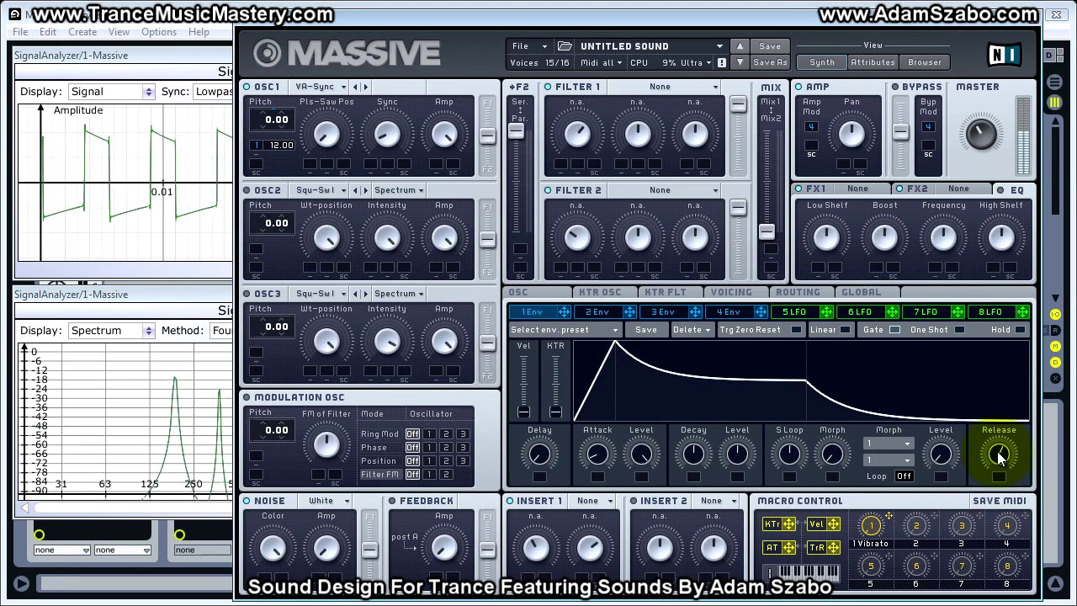
drag(1000, 454, 990, 536)
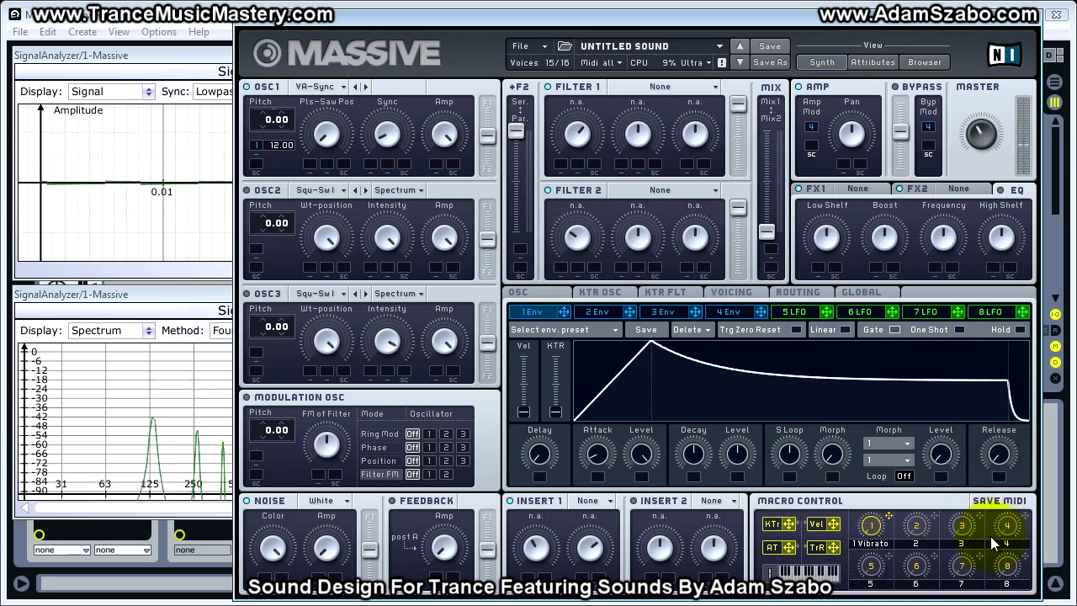
drag(738, 453, 747, 444)
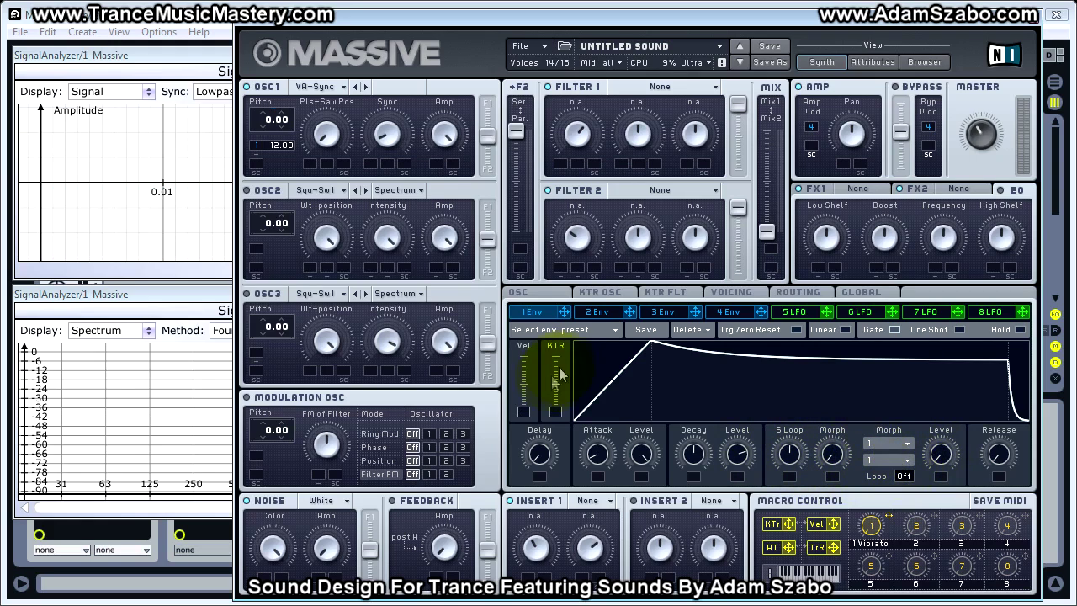
Replace envelope 1 with LFO 5 as the modulator of Osc 1's pitch.
click(597, 313)
click(665, 312)
click(728, 313)
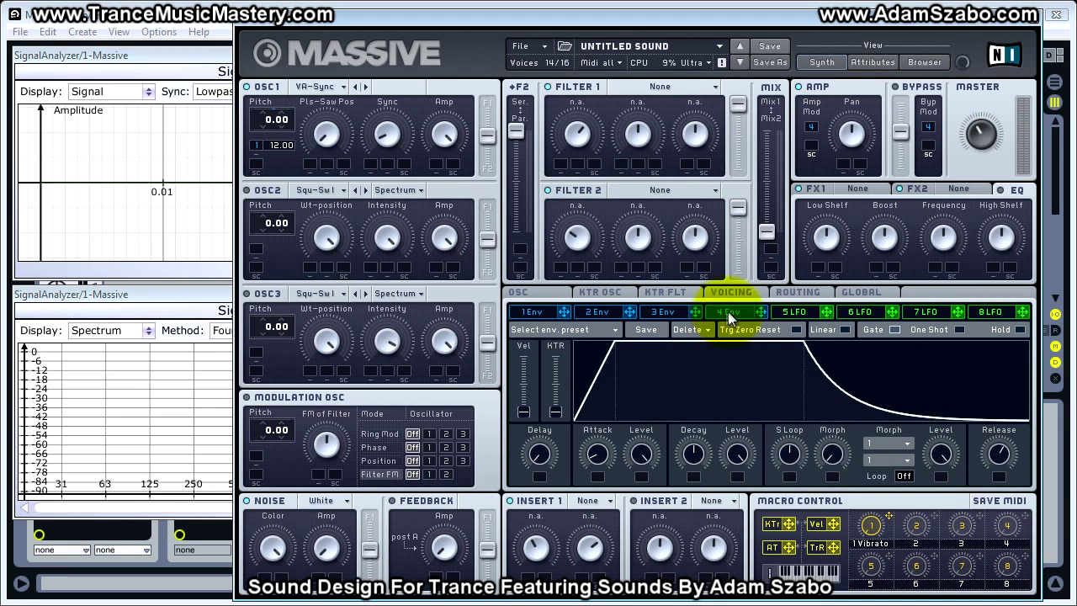
click(794, 312)
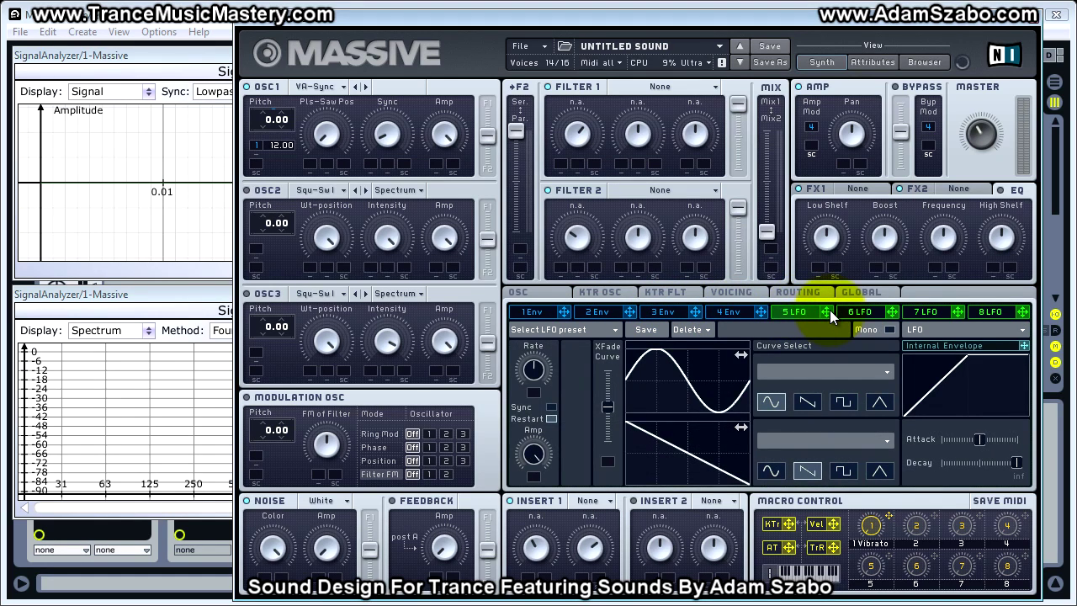
drag(827, 312, 256, 145)
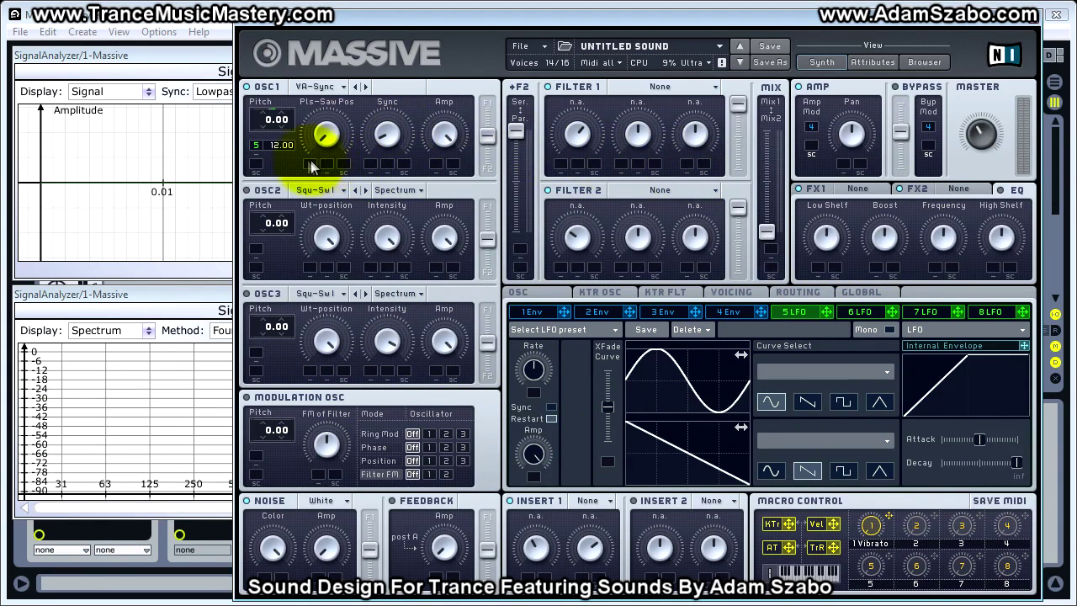
Change modulator 5's type from LFO to Performer.
click(729, 312)
click(792, 312)
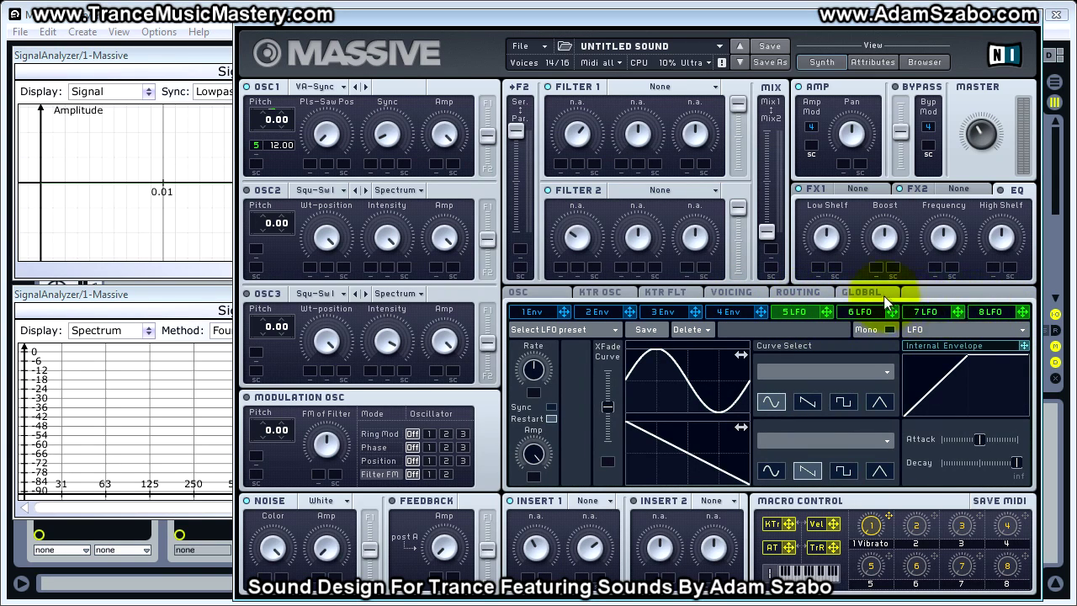
click(946, 330)
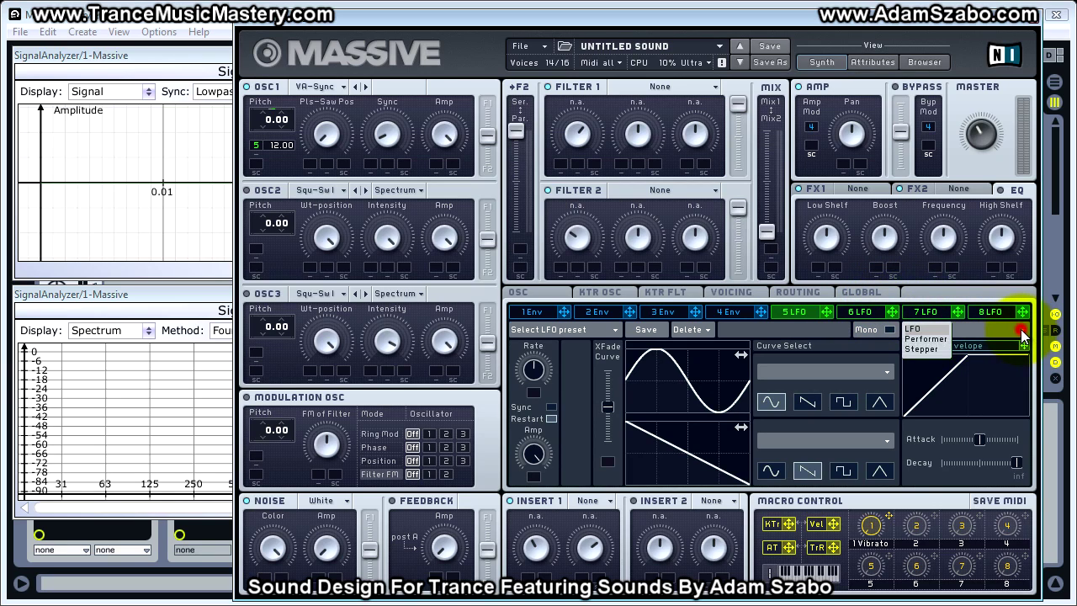
click(930, 338)
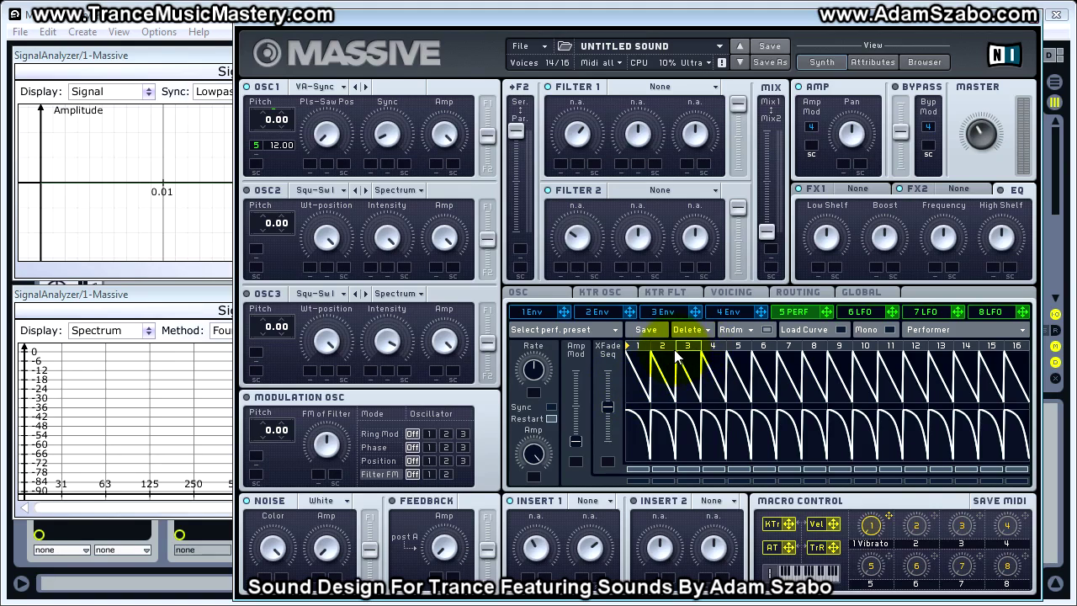
Load a concave decay curve into the Performer's upper step 1, lower step 2's height, and load the multi-spike curve into step 3.
click(830, 330)
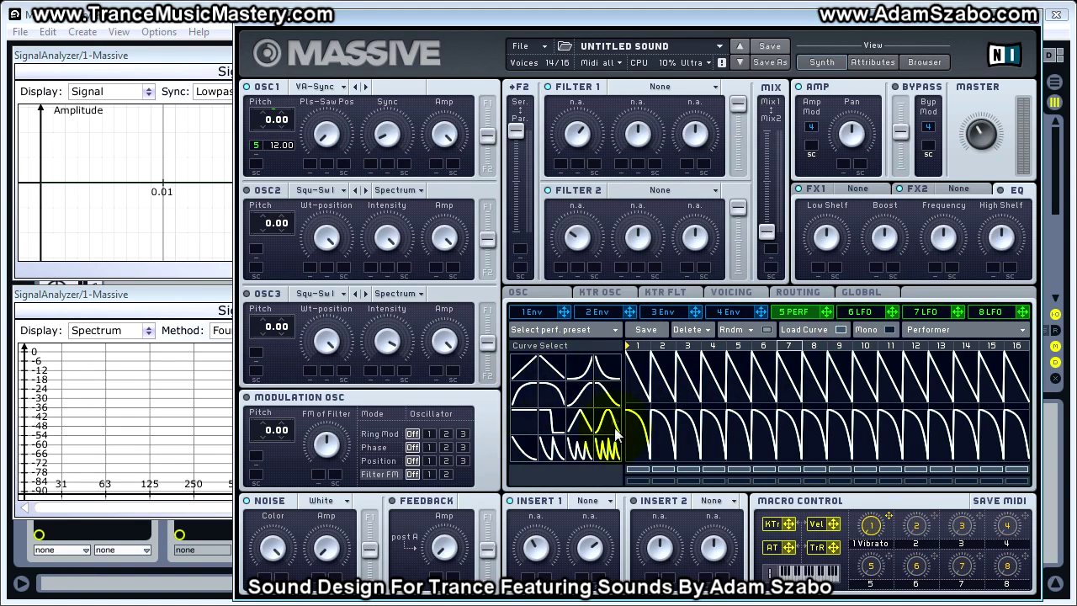
click(607, 370)
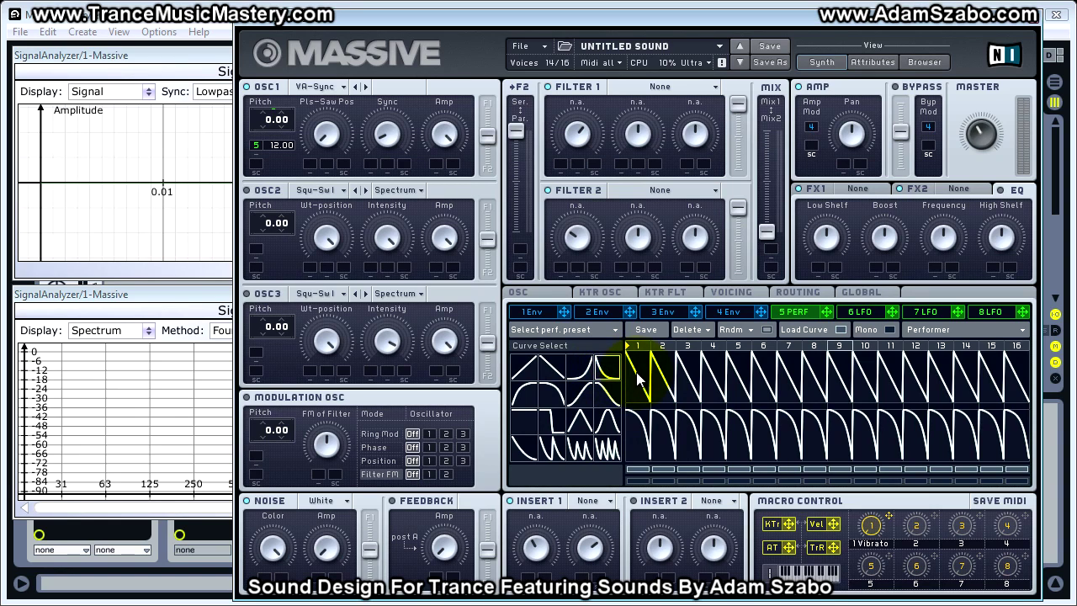
click(637, 379)
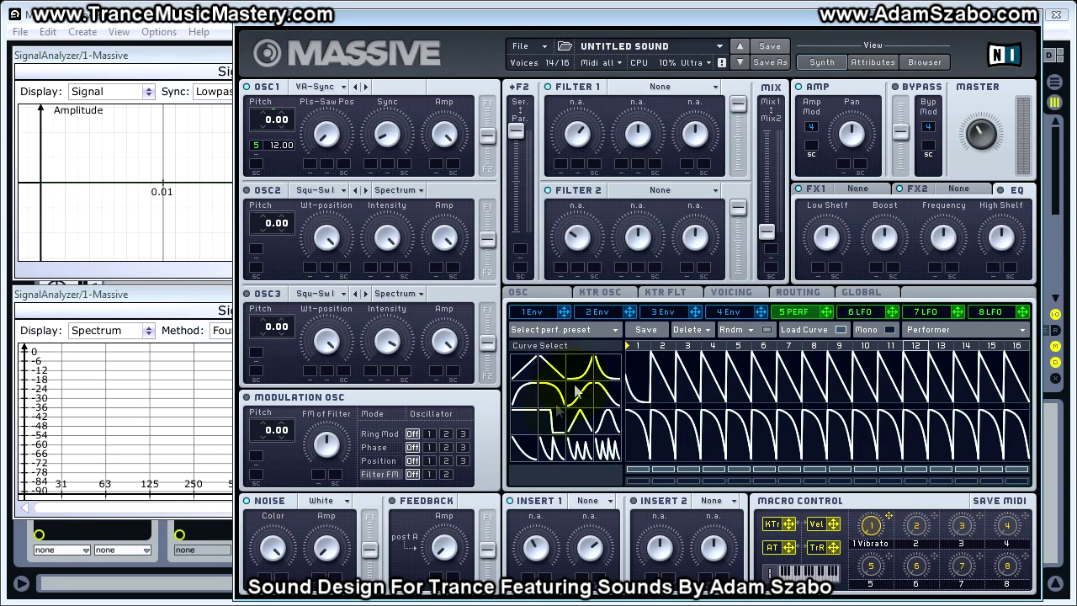
click(662, 375)
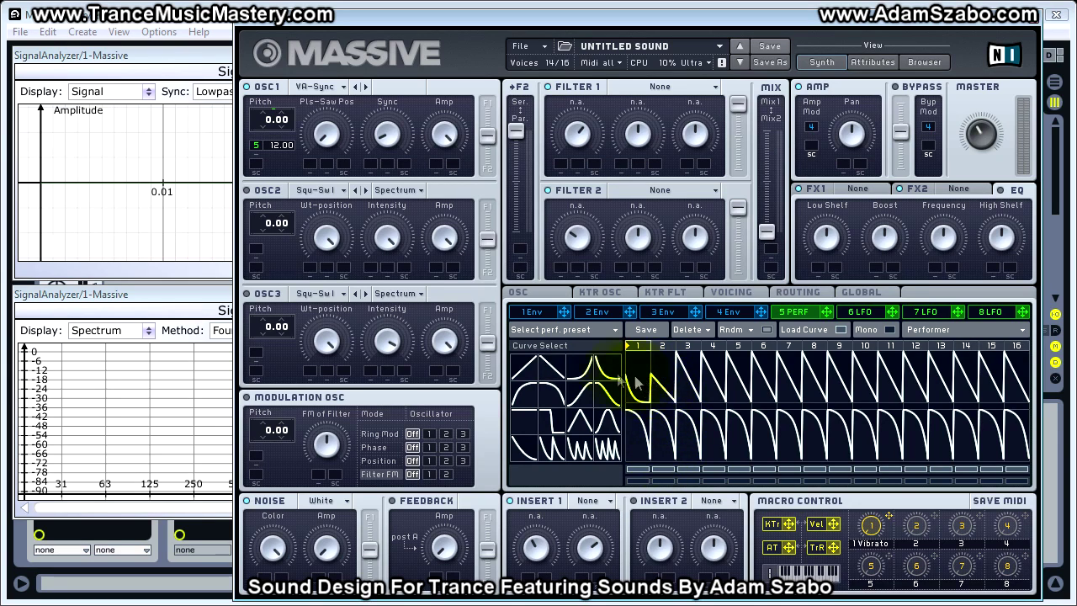
click(606, 446)
click(698, 384)
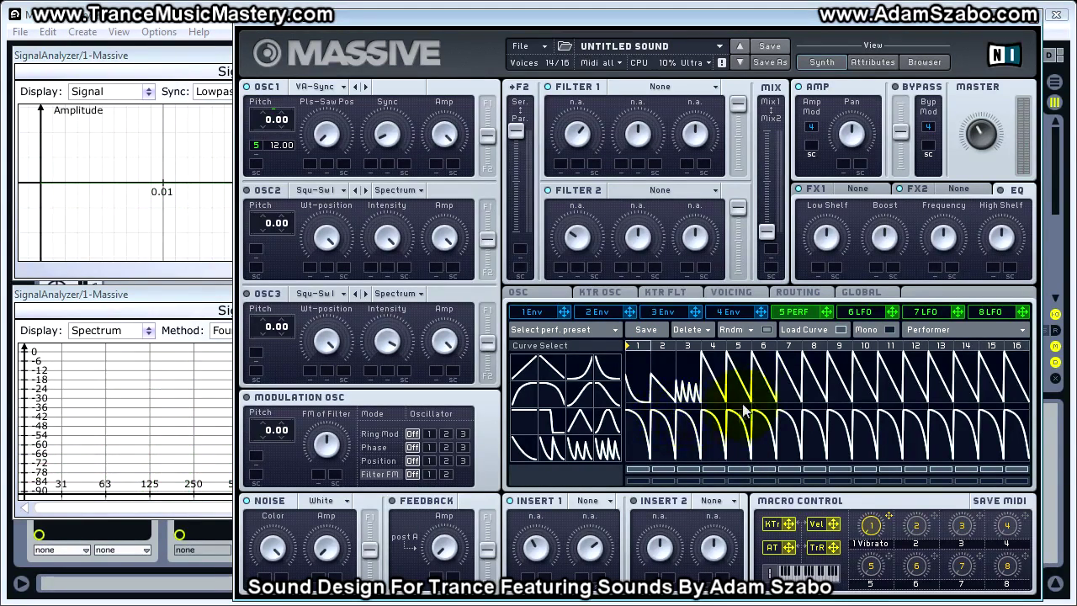
Randomize the curves and levels of the Performer's upper row twice.
click(1019, 346)
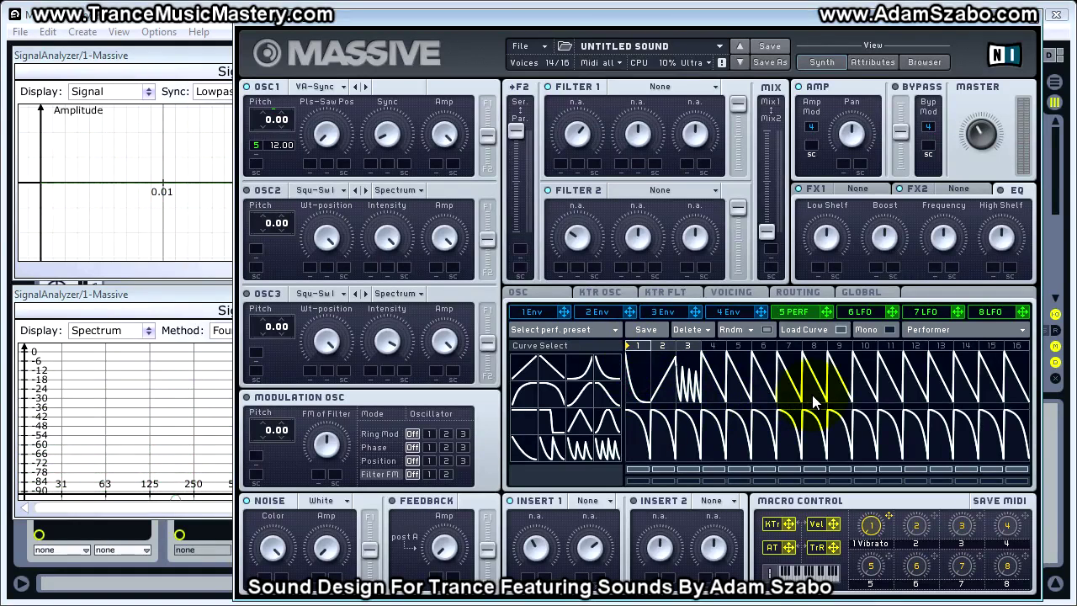
click(748, 330)
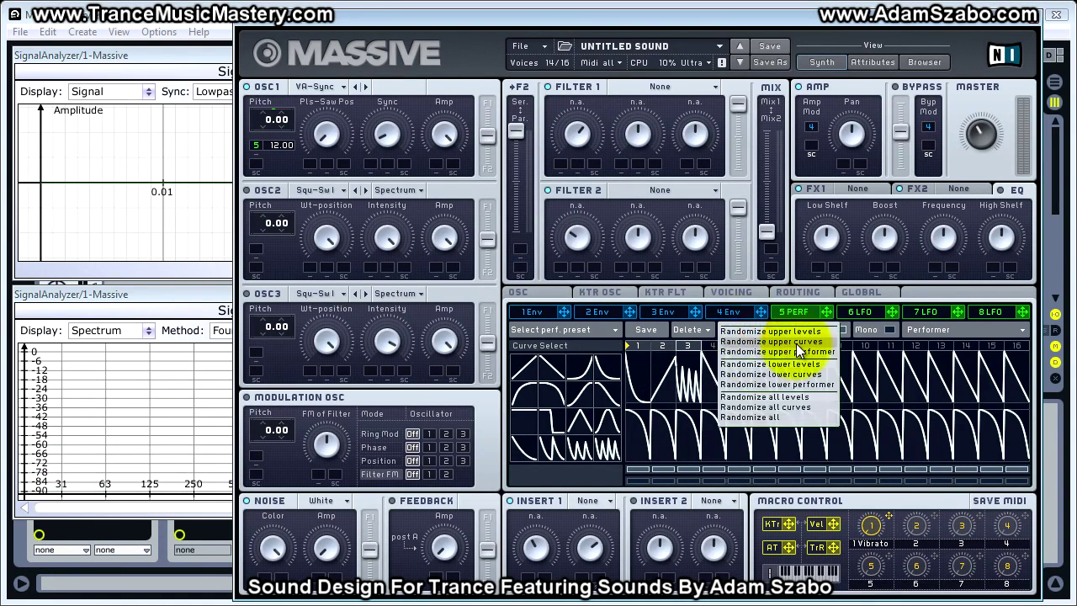
click(796, 343)
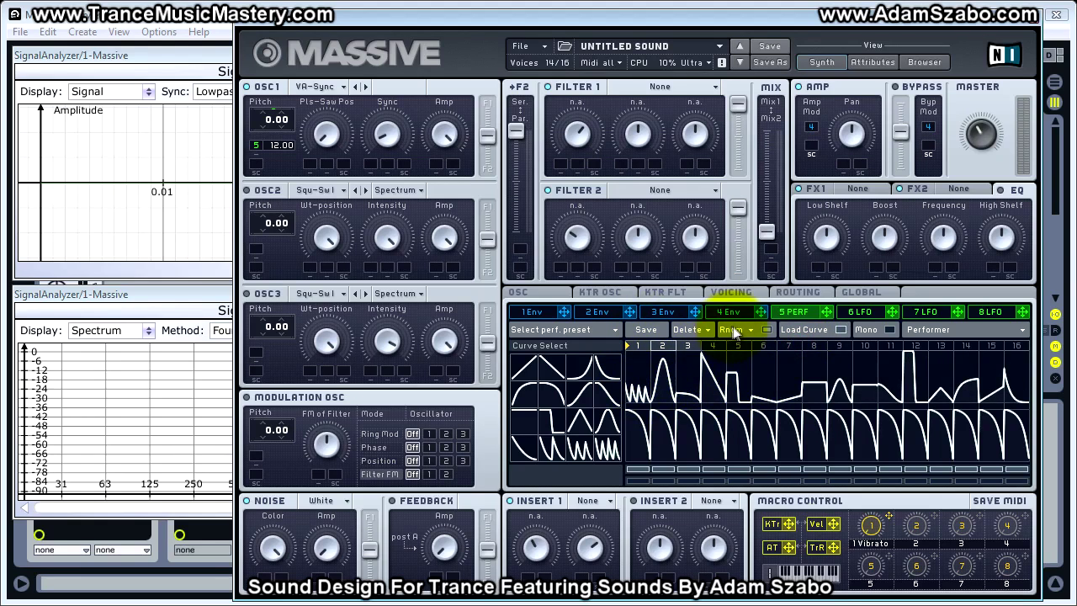
click(734, 332)
click(793, 351)
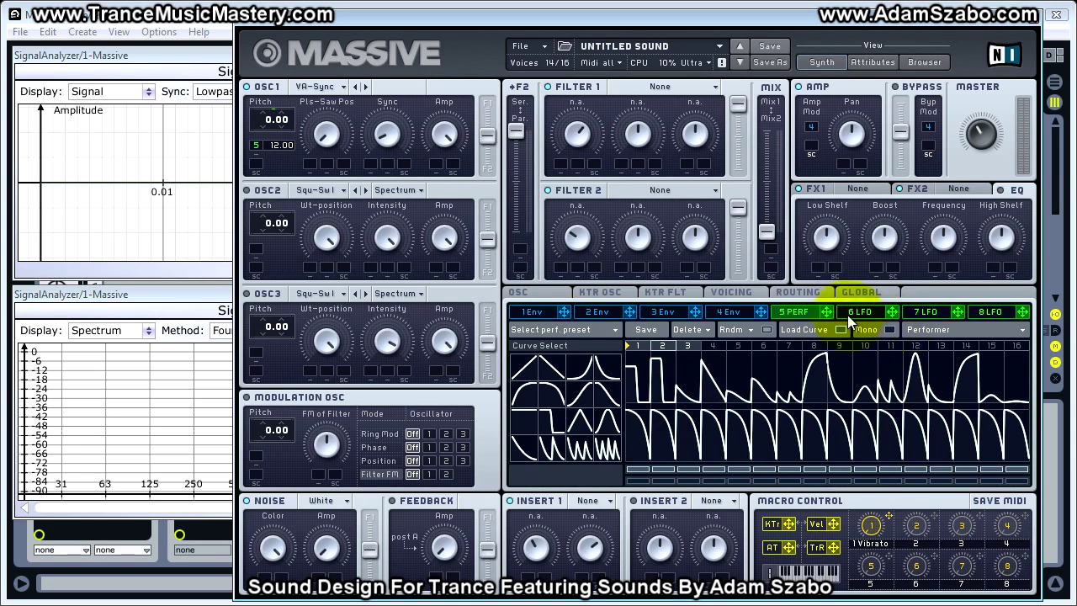
Change modulator 5's type from Performer to Stepper and raise step 1 to the maximum.
click(950, 329)
click(933, 349)
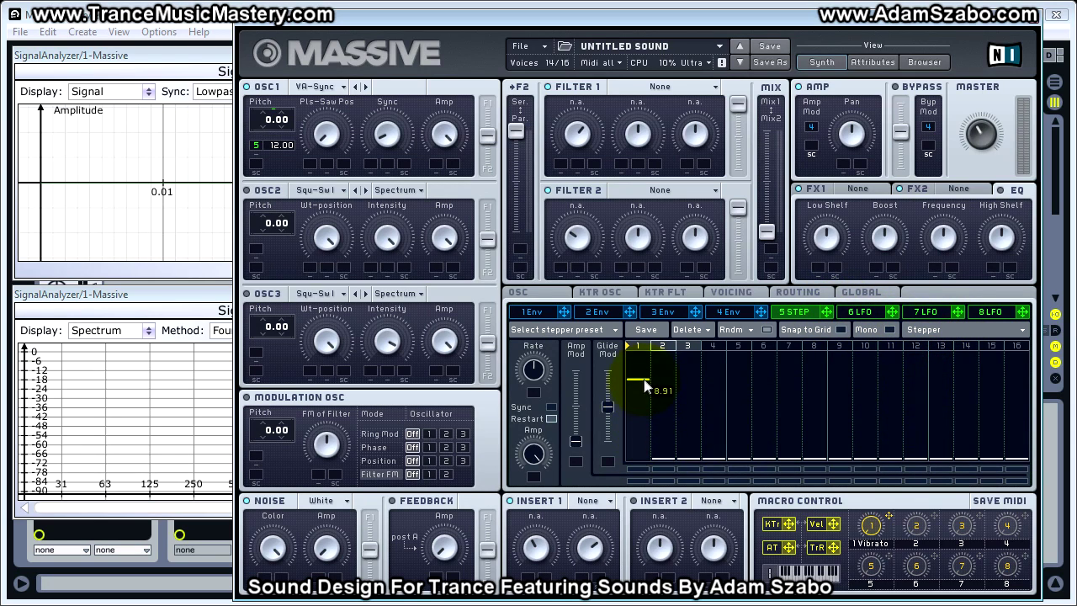
drag(639, 385, 641, 333)
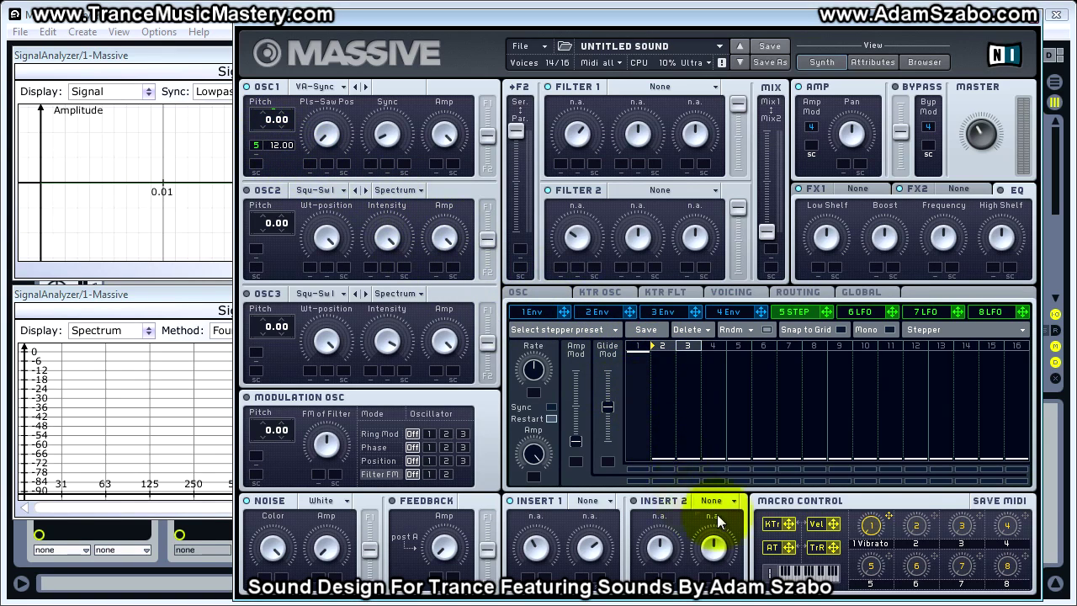
Set the Stepper's loop to span steps 1 to 3 and raise step 3 to the maximum.
click(652, 346)
click(694, 346)
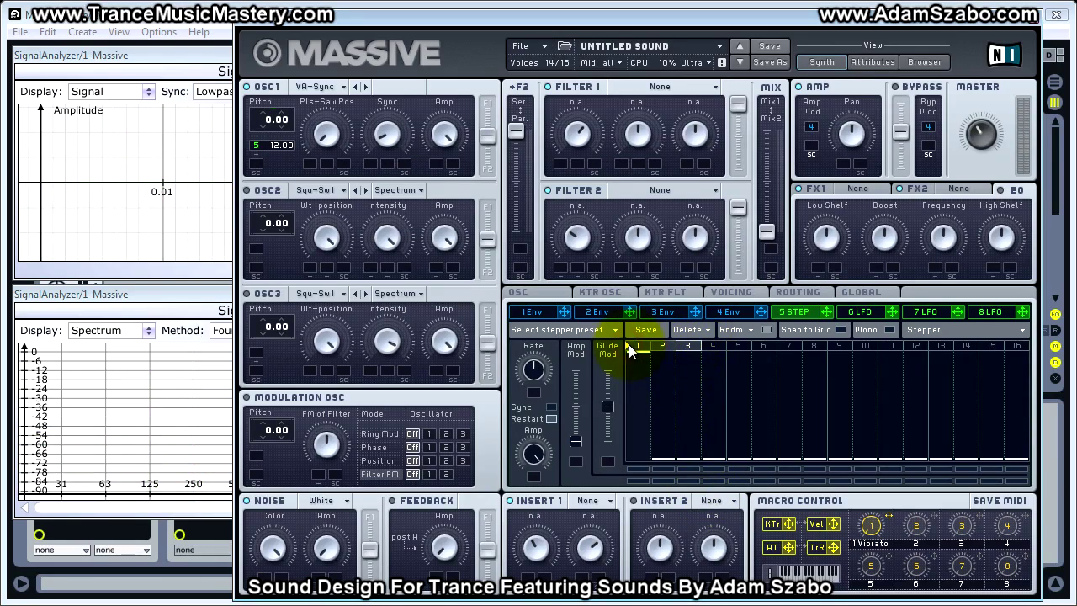
click(691, 454)
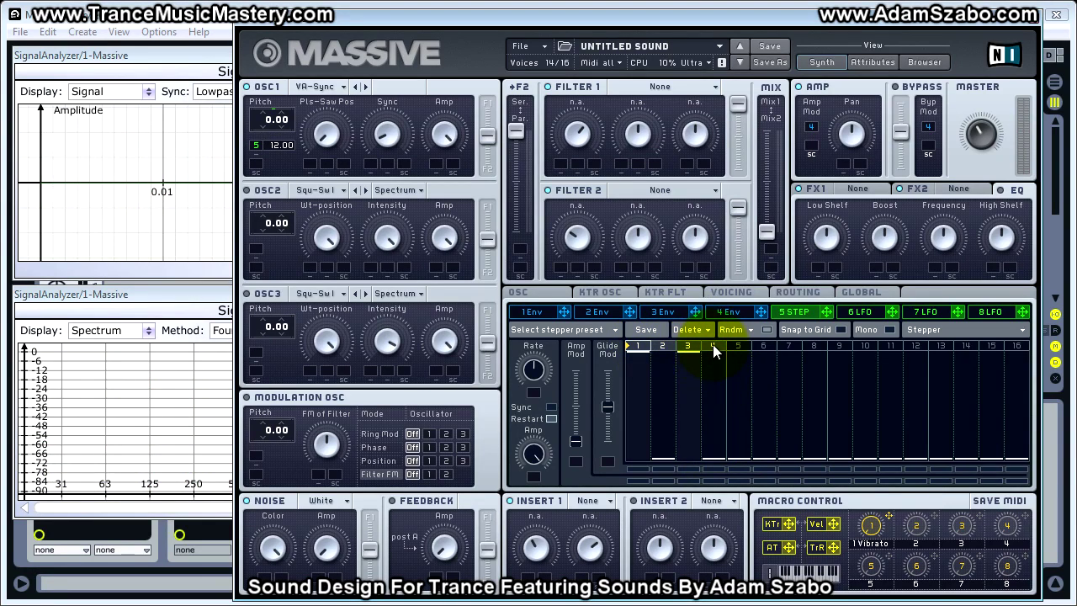
Sync the Stepper at a 1/8 ratio and lower step 3 to about 6.
click(551, 407)
drag(540, 380, 541, 387)
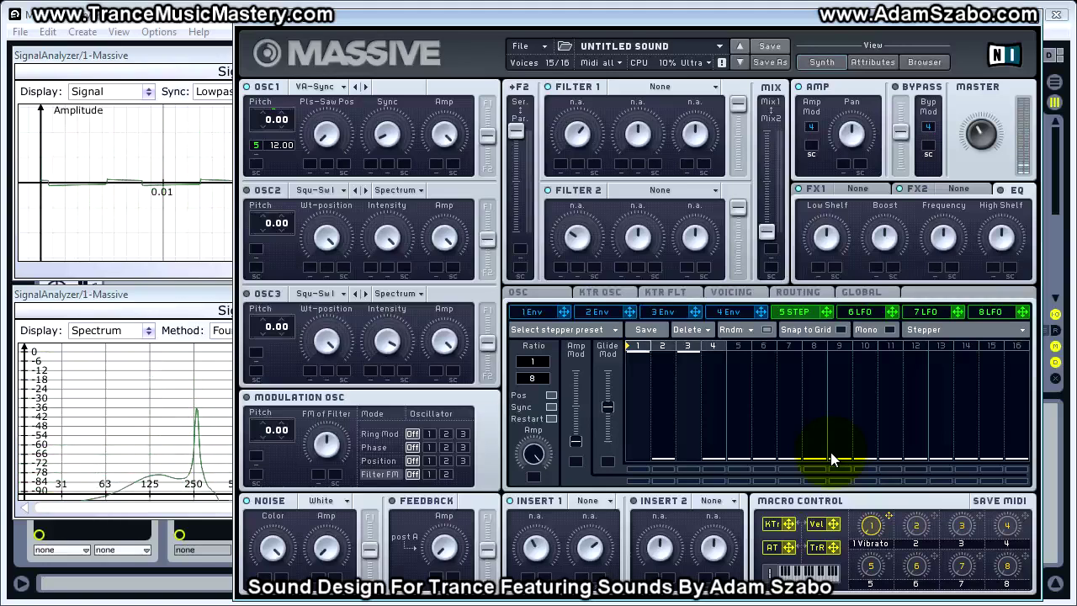
drag(693, 357, 691, 403)
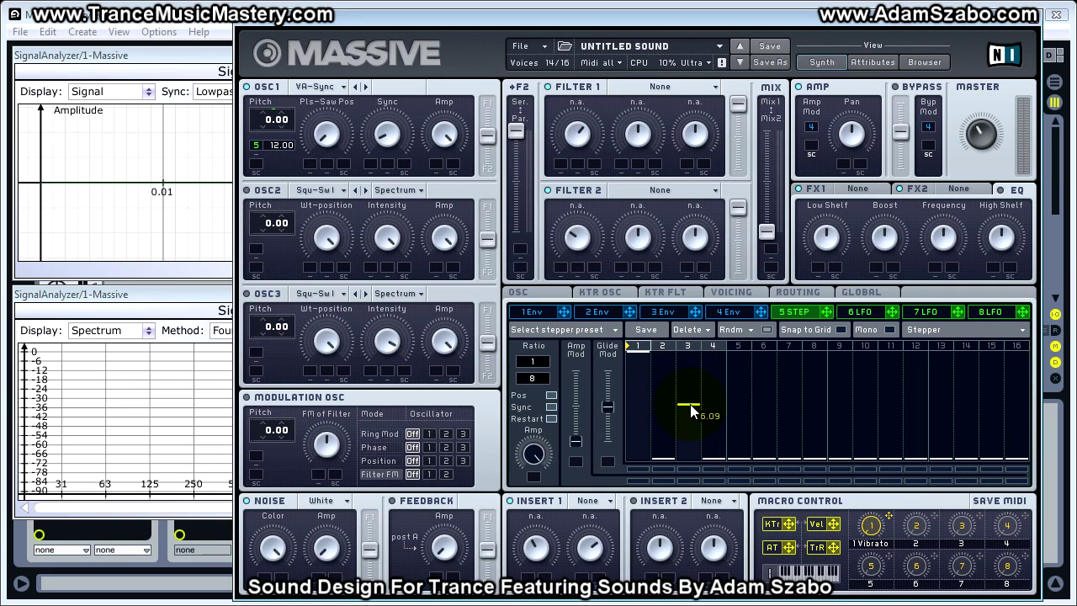
drag(691, 407, 691, 409)
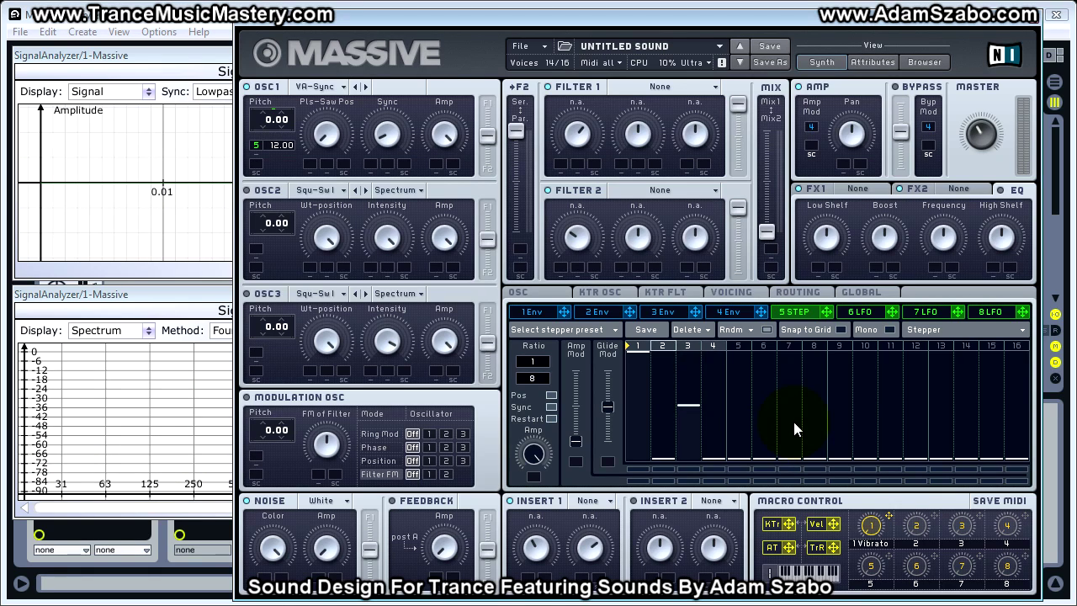
View the signal routing, set the unisono voices to 11 in the voicing settings, and lower the master volume.
click(798, 292)
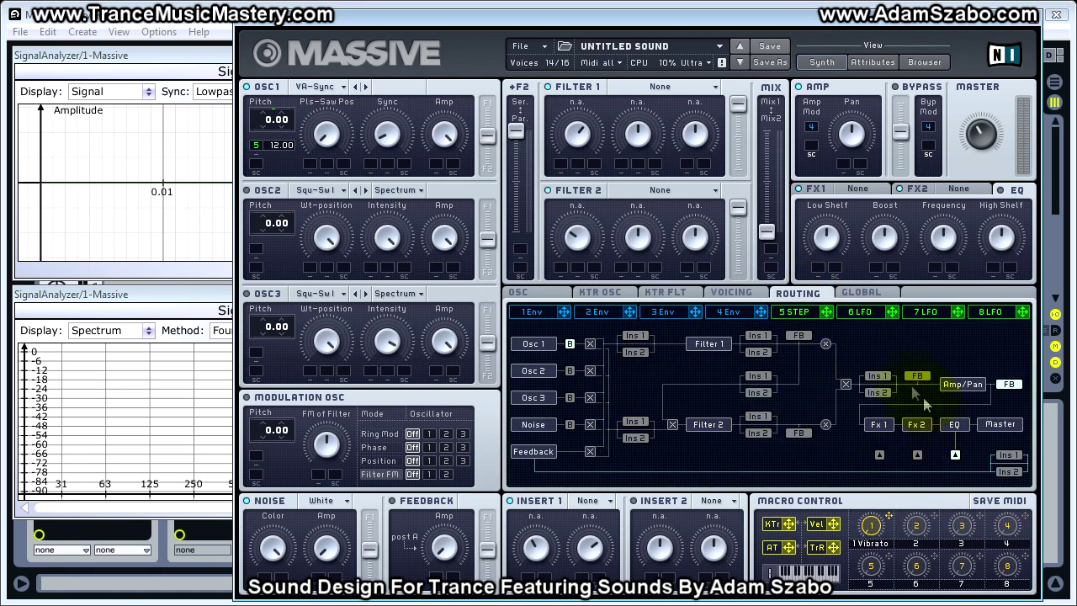
click(741, 292)
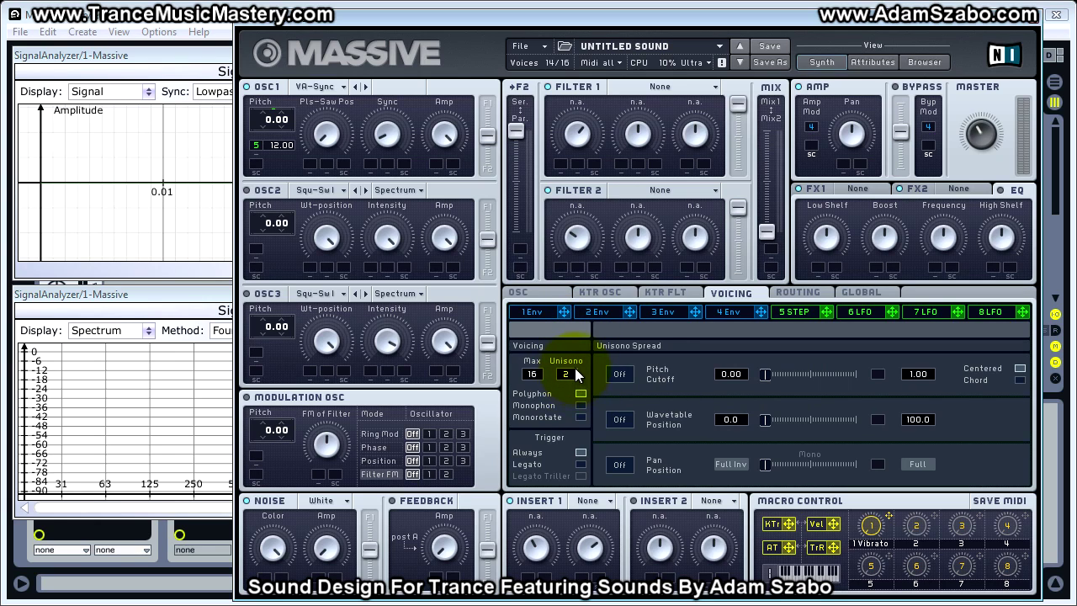
drag(565, 374, 430, 359)
drag(571, 342, 573, 343)
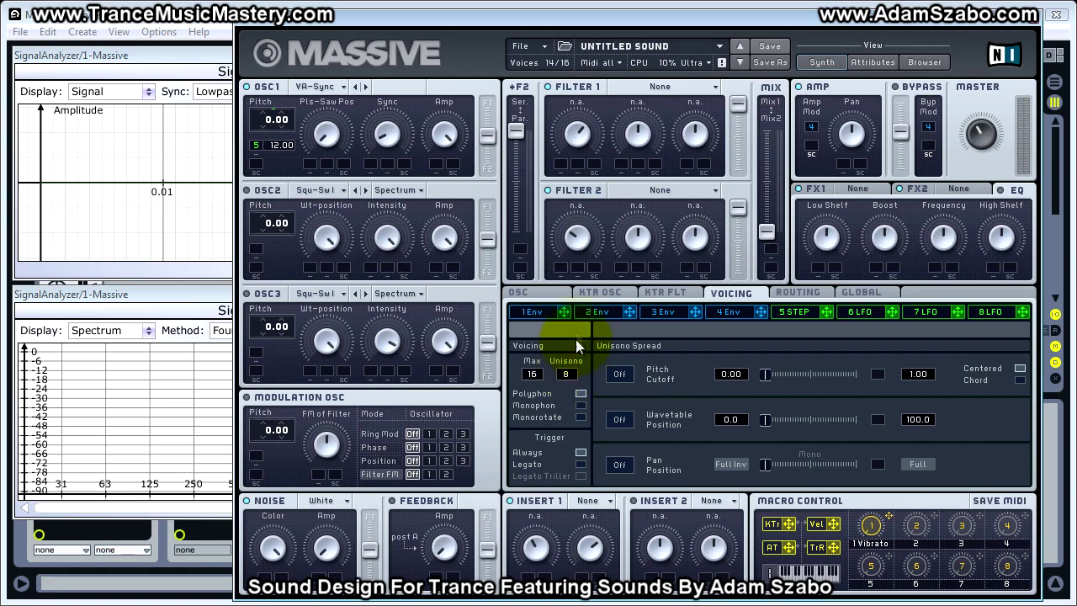
drag(575, 339, 577, 338)
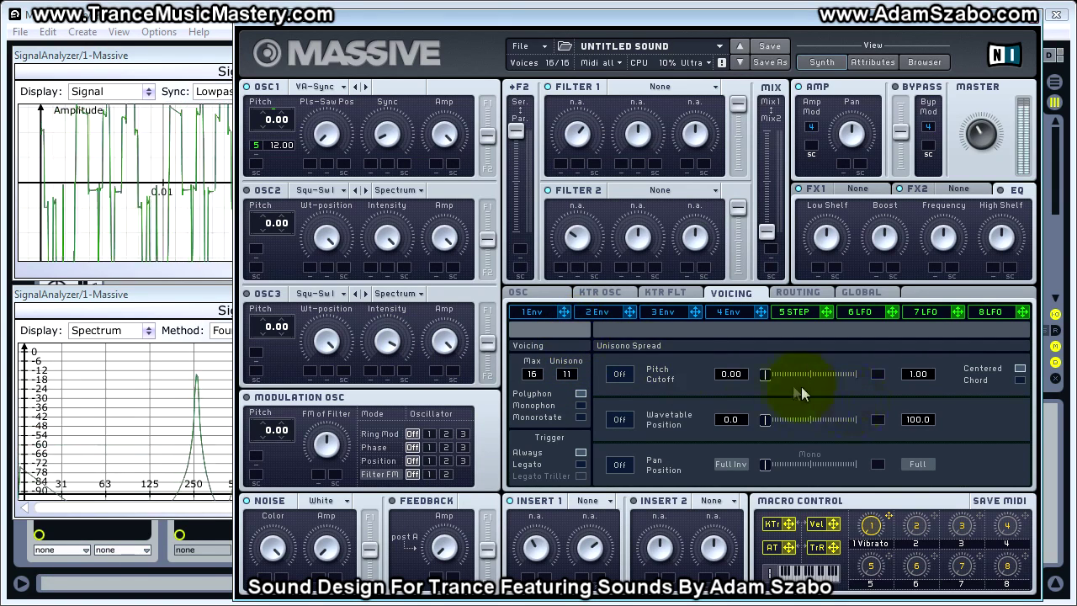
drag(987, 161, 981, 173)
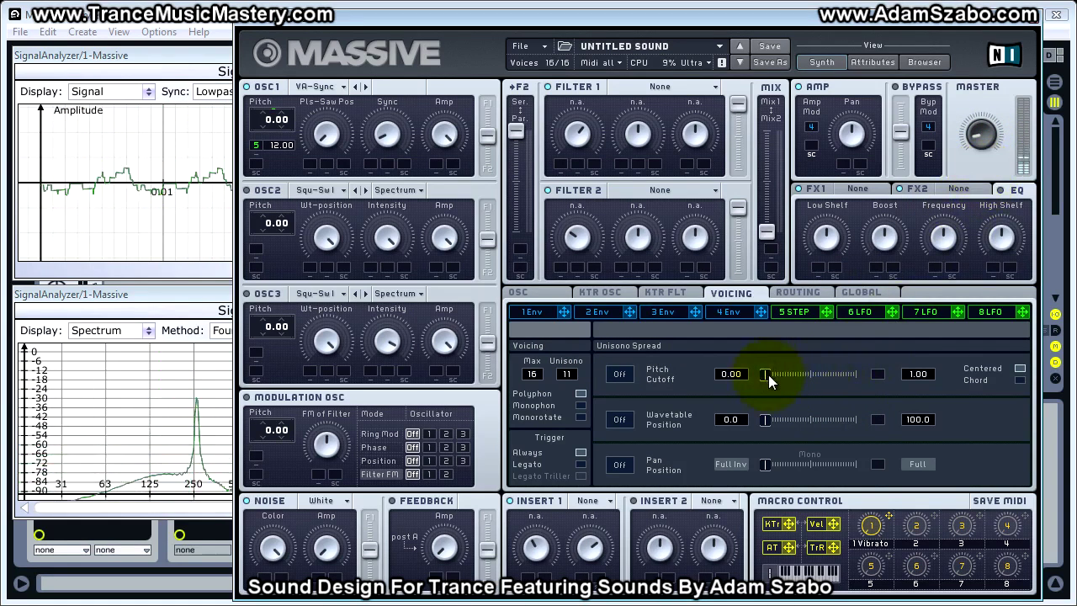
Enable the Pitch Cutoff unisono spread and set it to a slight amount just above the minimum.
click(617, 375)
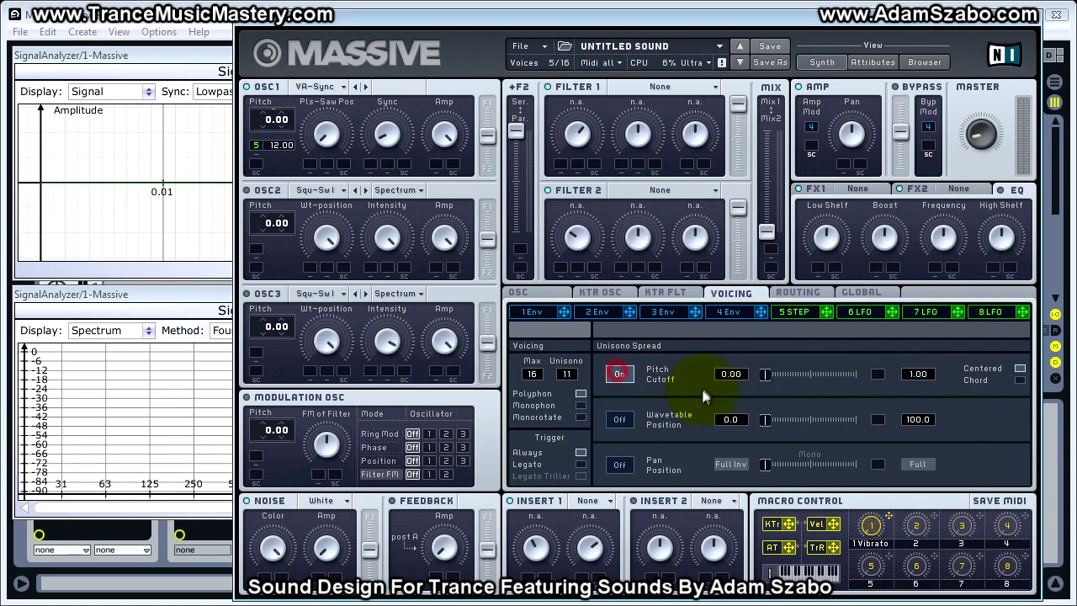
mouse_move(766, 376)
mouse_down()
mouse_move(806, 384)
mouse_move(769, 381)
mouse_up()
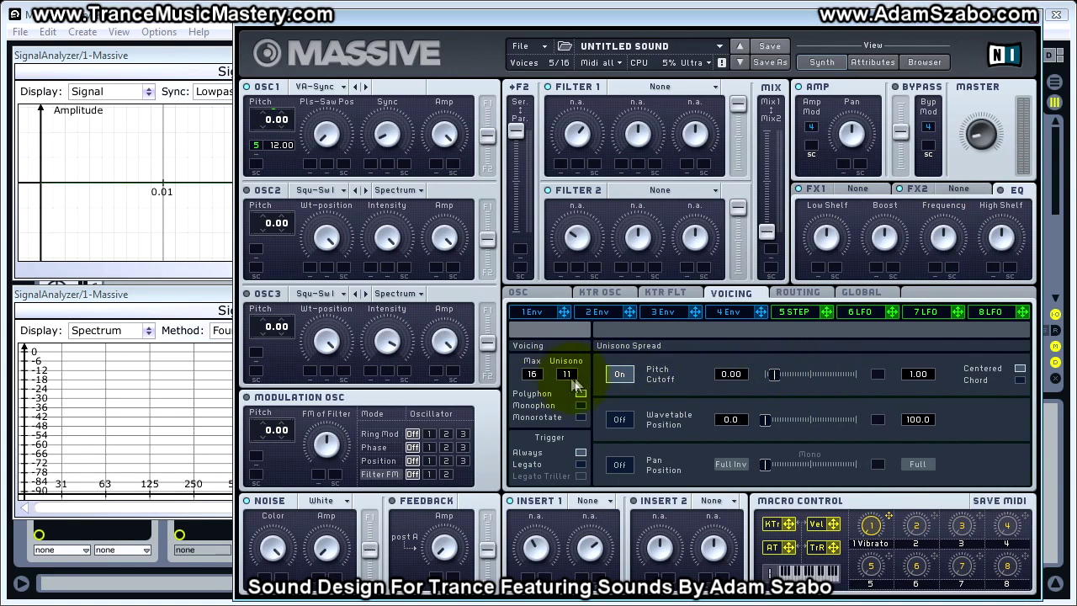
mouse_move(775, 378)
mouse_down()
mouse_move(857, 371)
mouse_move(772, 374)
mouse_up()
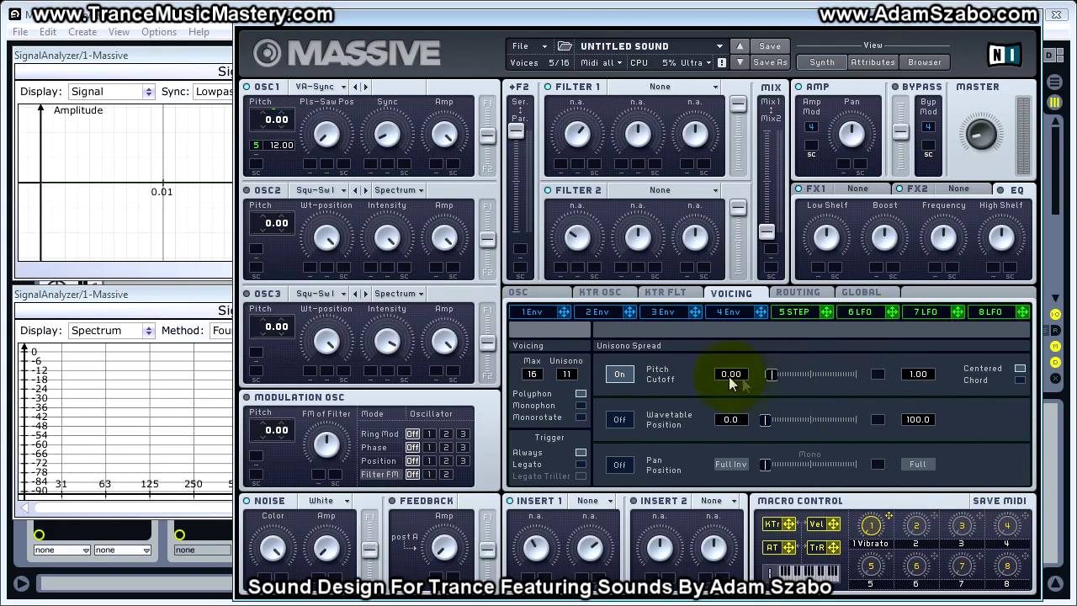
Enable the Pan Position unisono spread and widen it from the minimum to nearly Full.
click(620, 465)
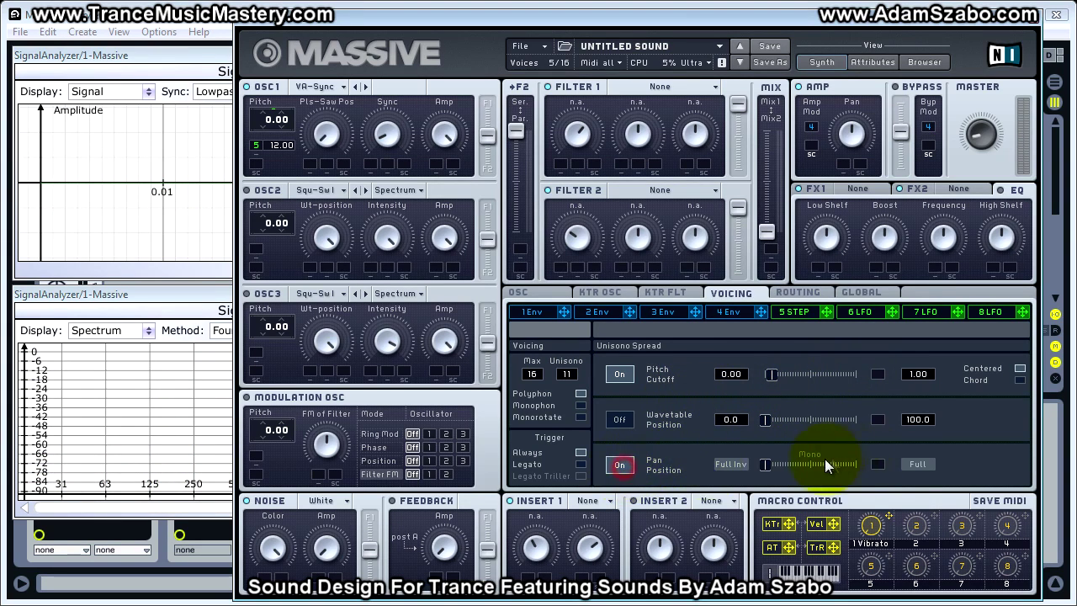
drag(762, 464, 846, 462)
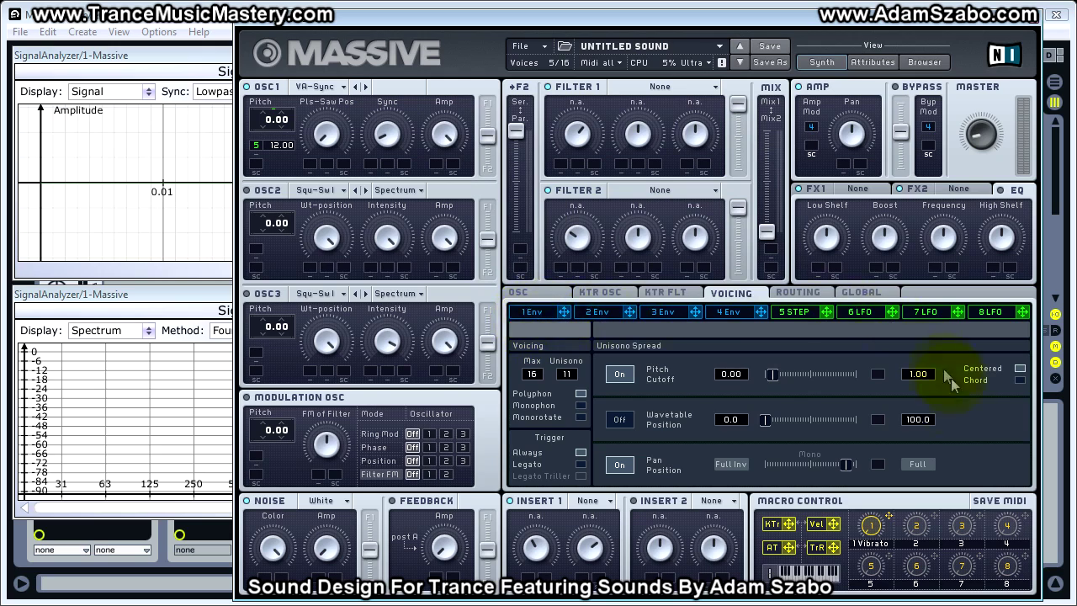
drag(565, 371, 584, 363)
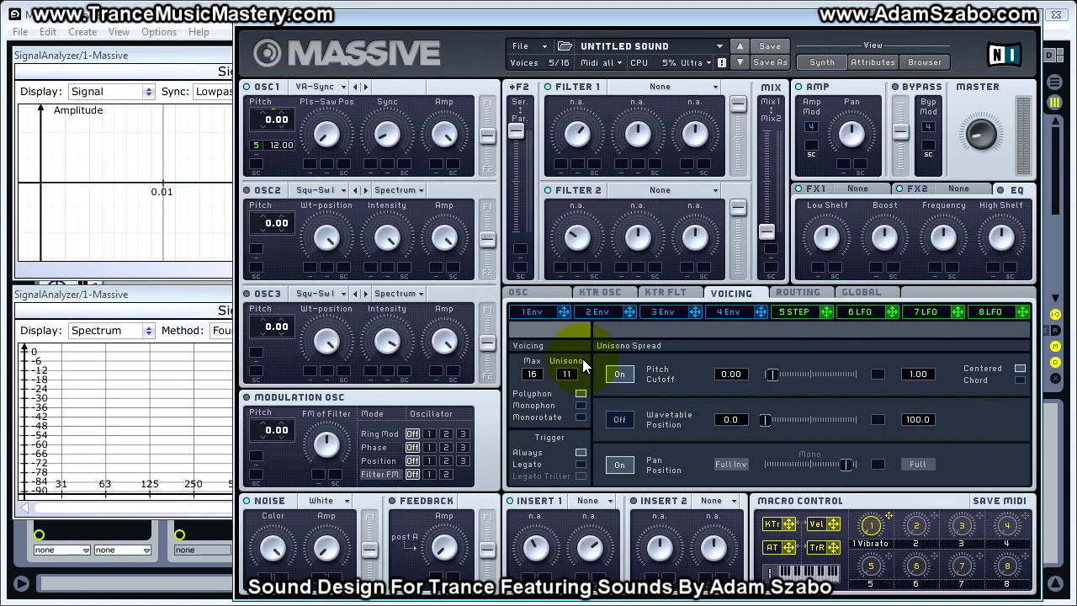